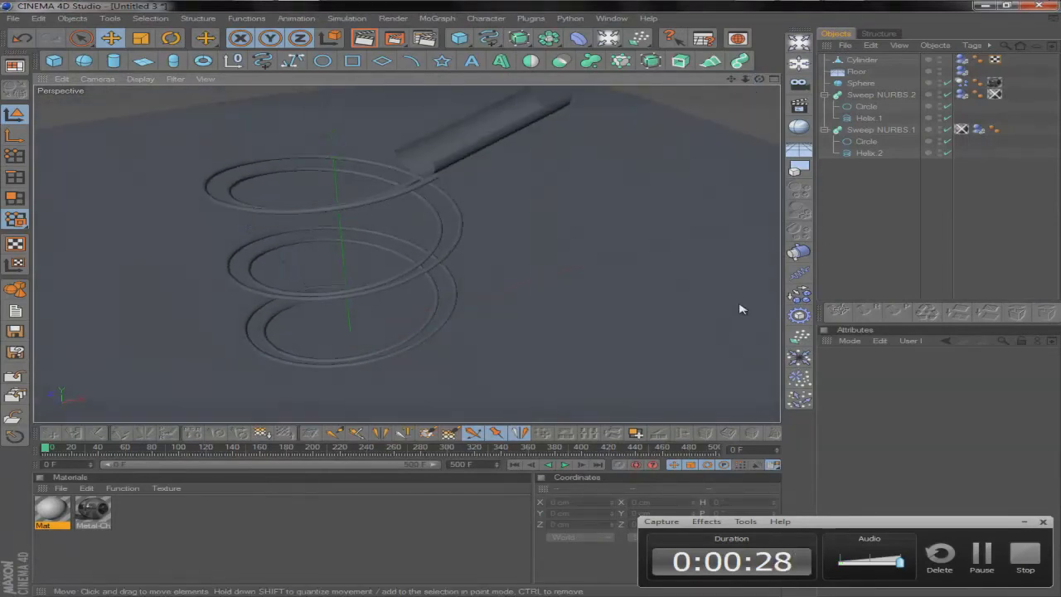
Step: Play the finished spiral-track animation and render a close-up view of the sphere rolling on the rails
left_click(564, 464)
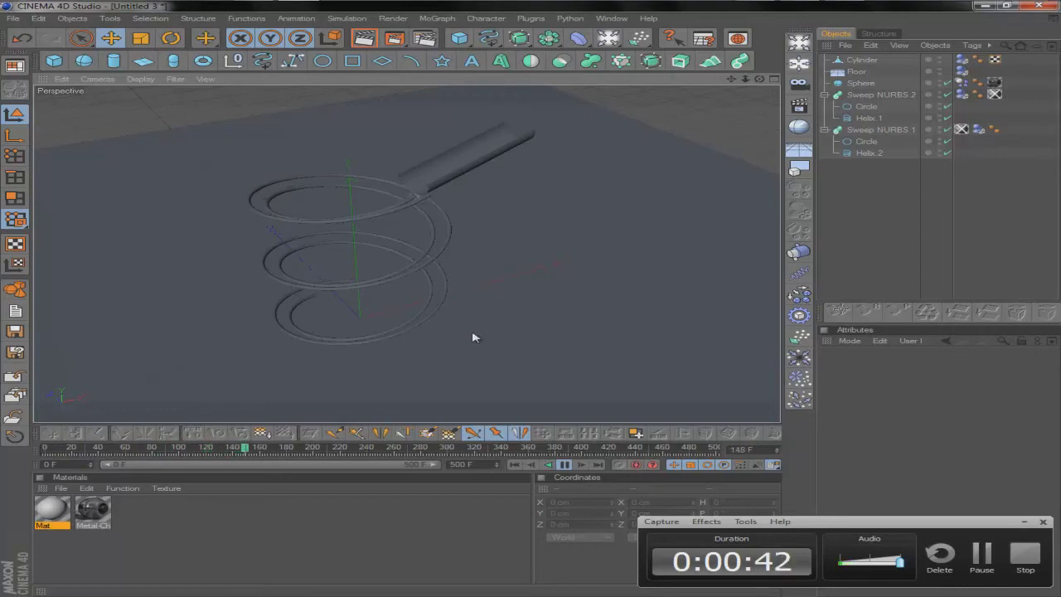
scroll(555, 406, "up", 3)
scroll(435, 327, "up", 5)
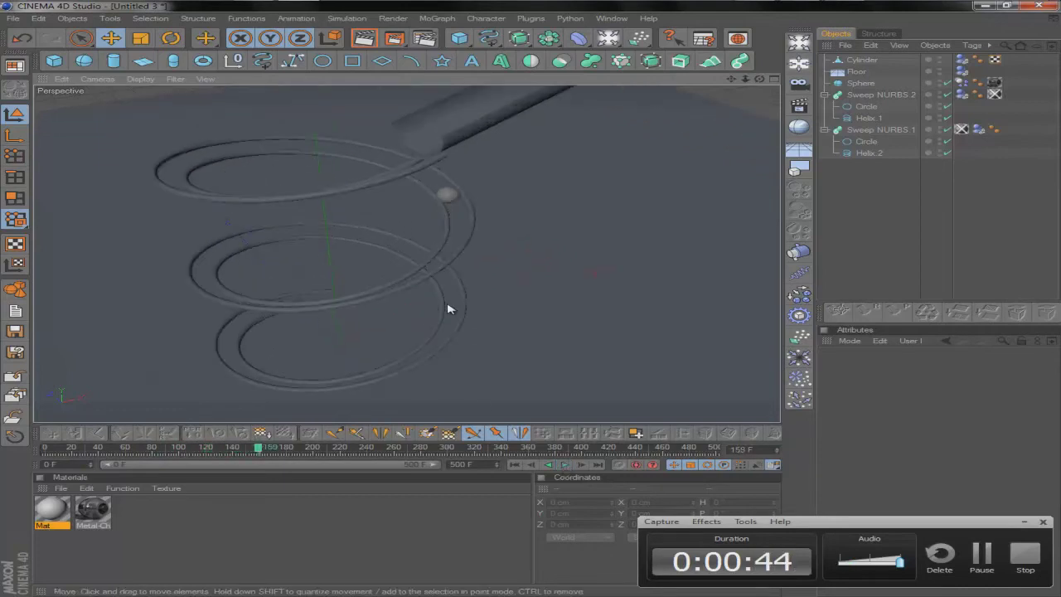
left_click(363, 39)
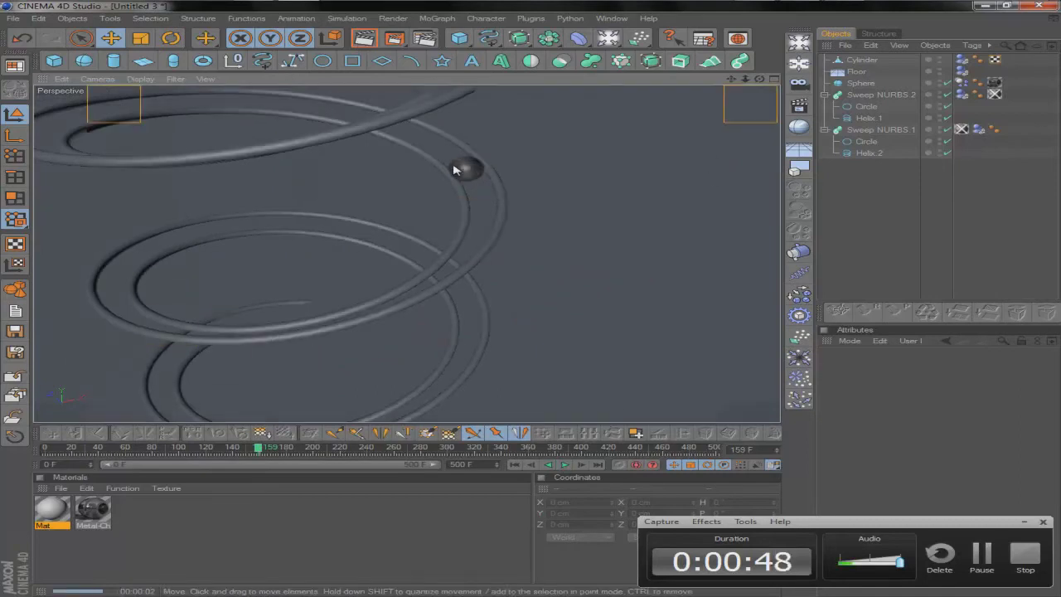
scroll(592, 197, "down", 5)
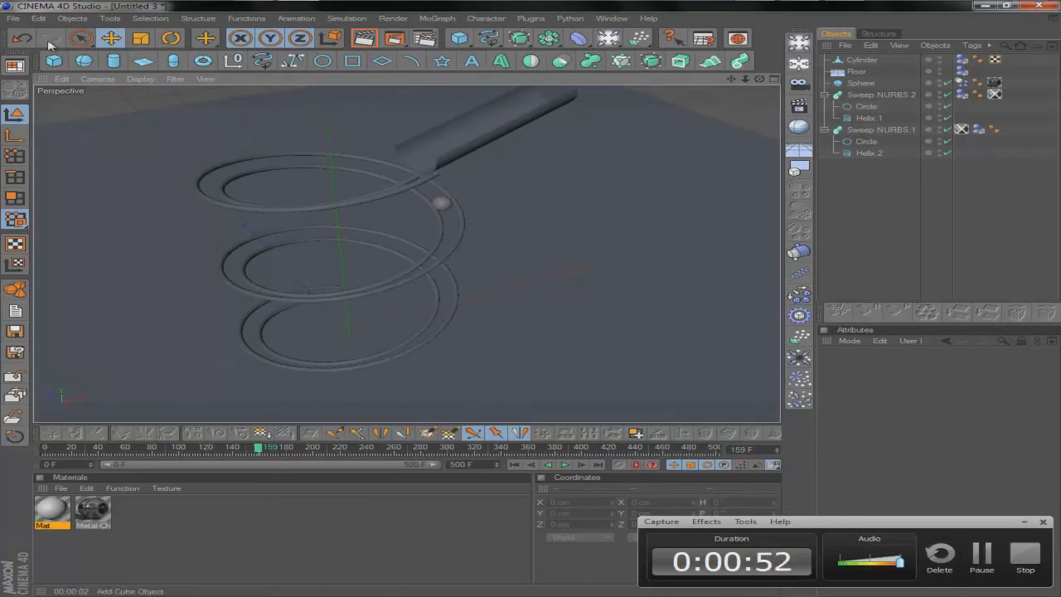
Step: Create a new empty project
left_click(13, 18)
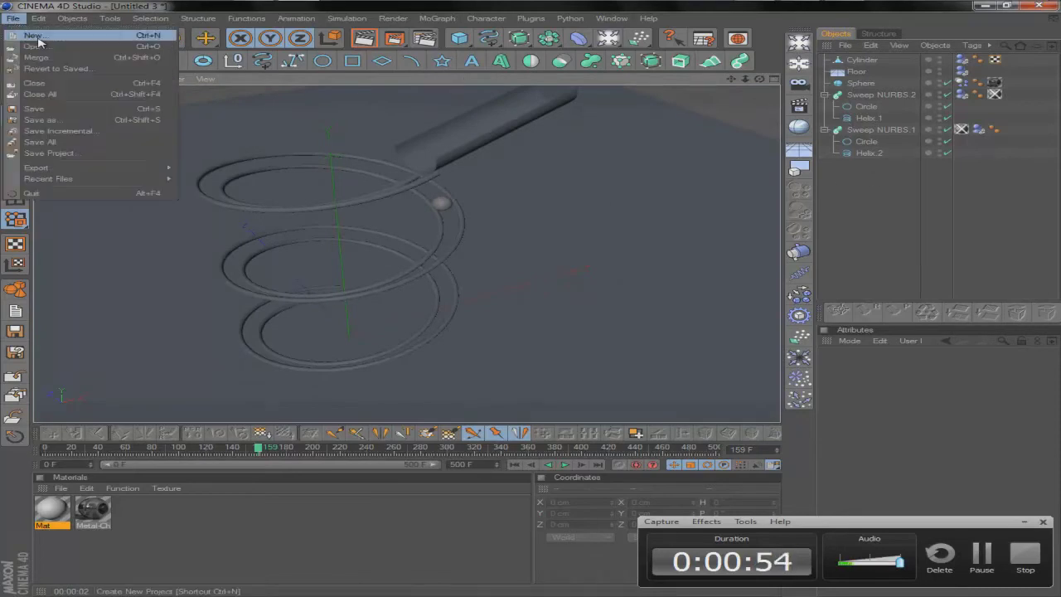
left_click(33, 35)
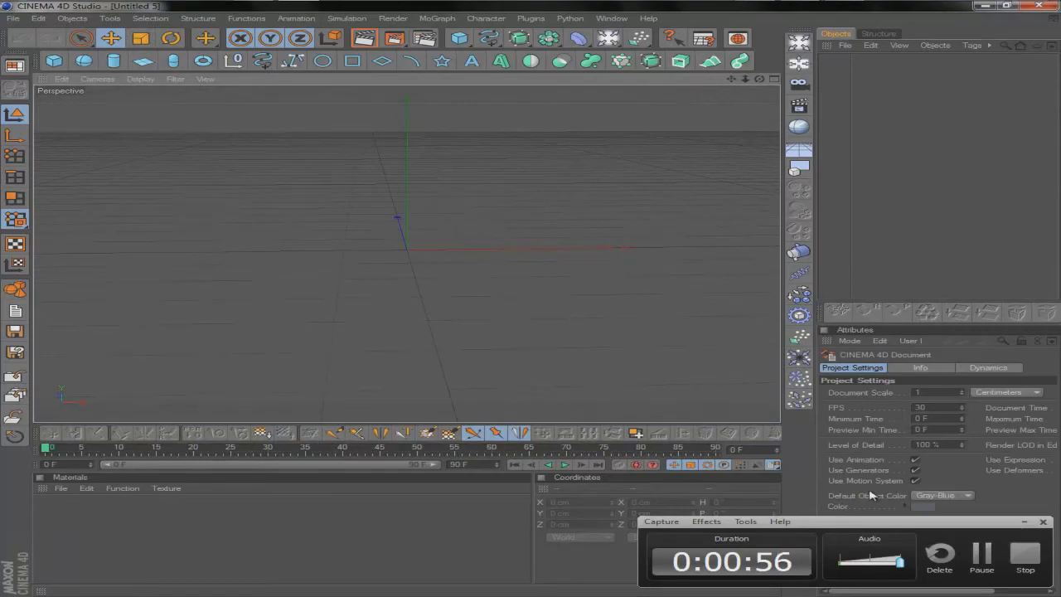
left_click(993, 565)
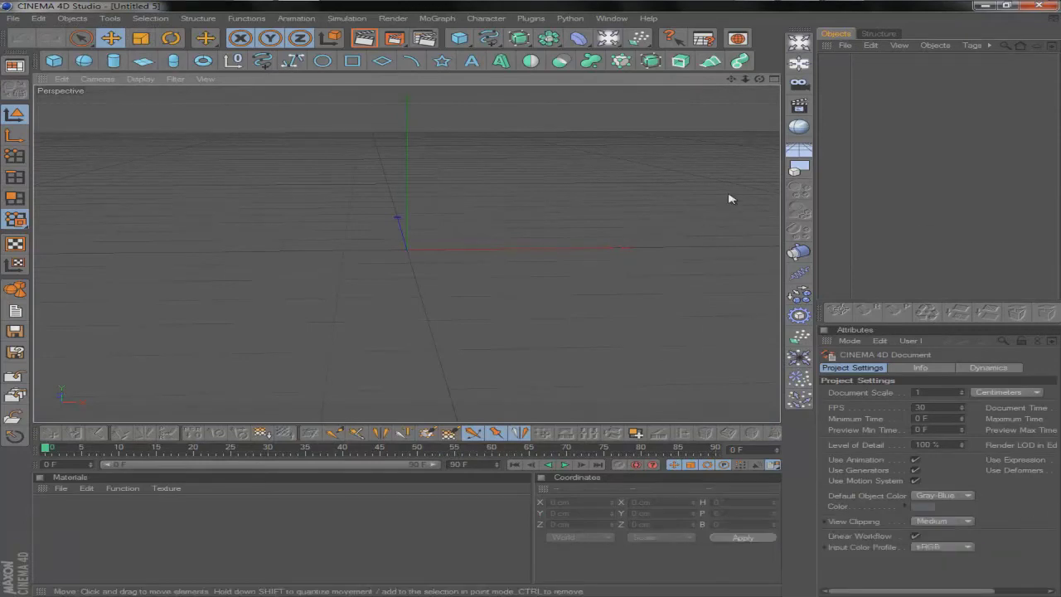
Step: Add a floor object to the scene and make it a dynamics collider
left_click_drag(729, 79, 544, 123)
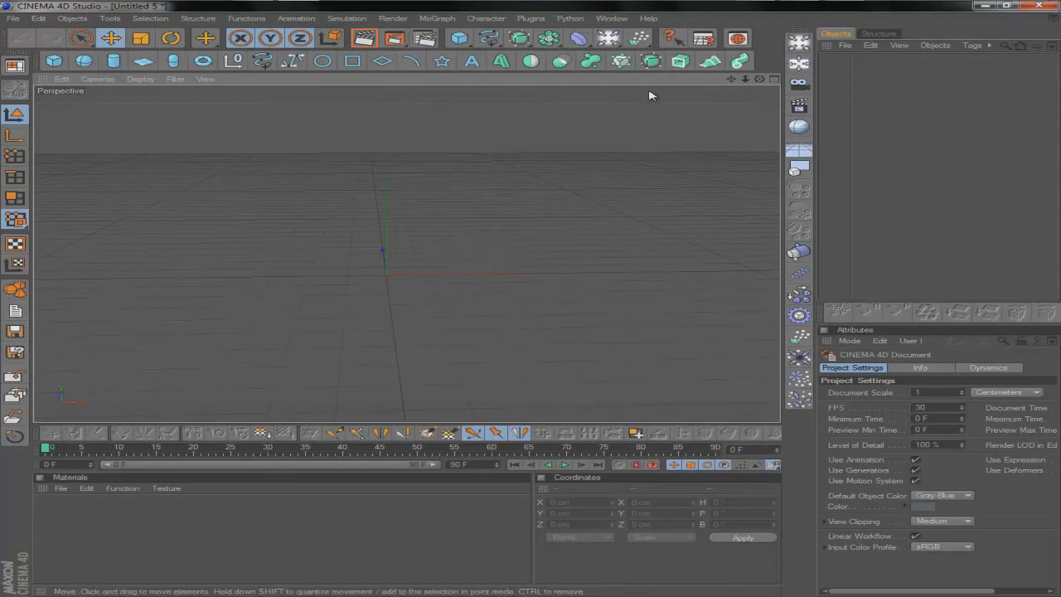
left_click_drag(607, 38, 750, 131)
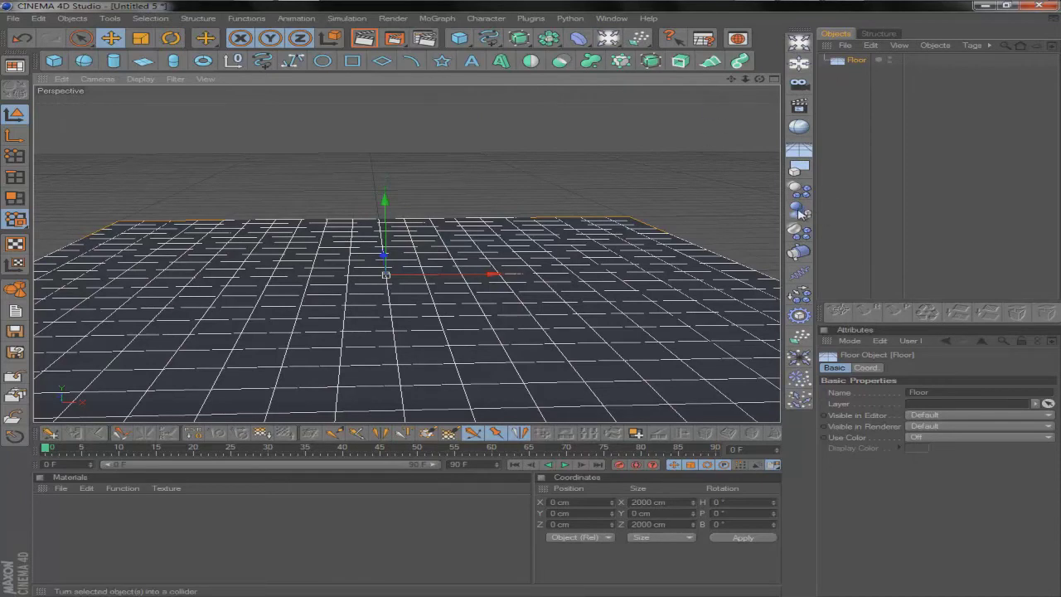
left_click(347, 18)
mouse_move(348, 47)
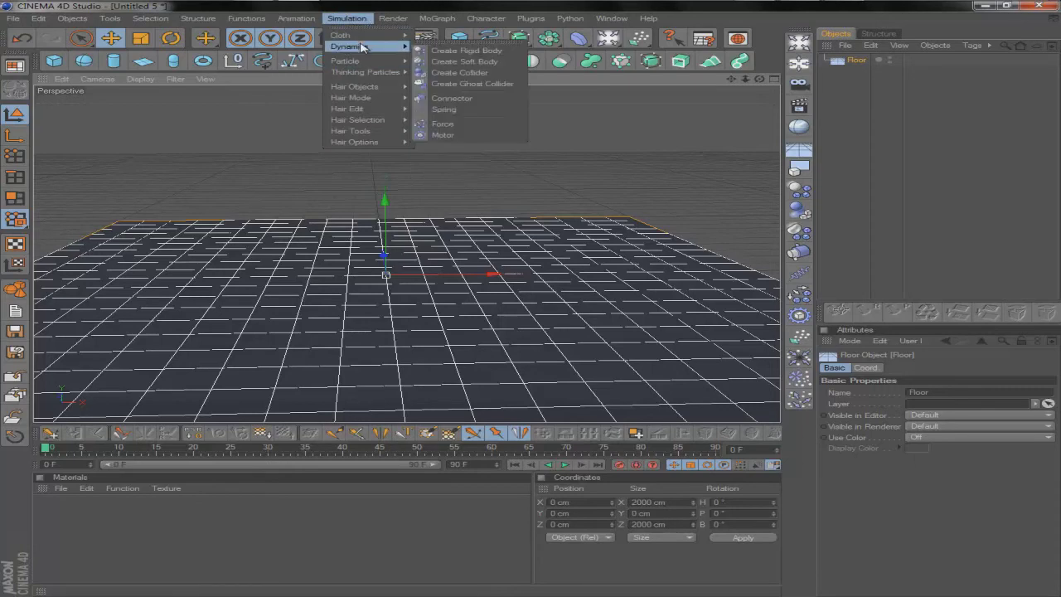
left_click(481, 74)
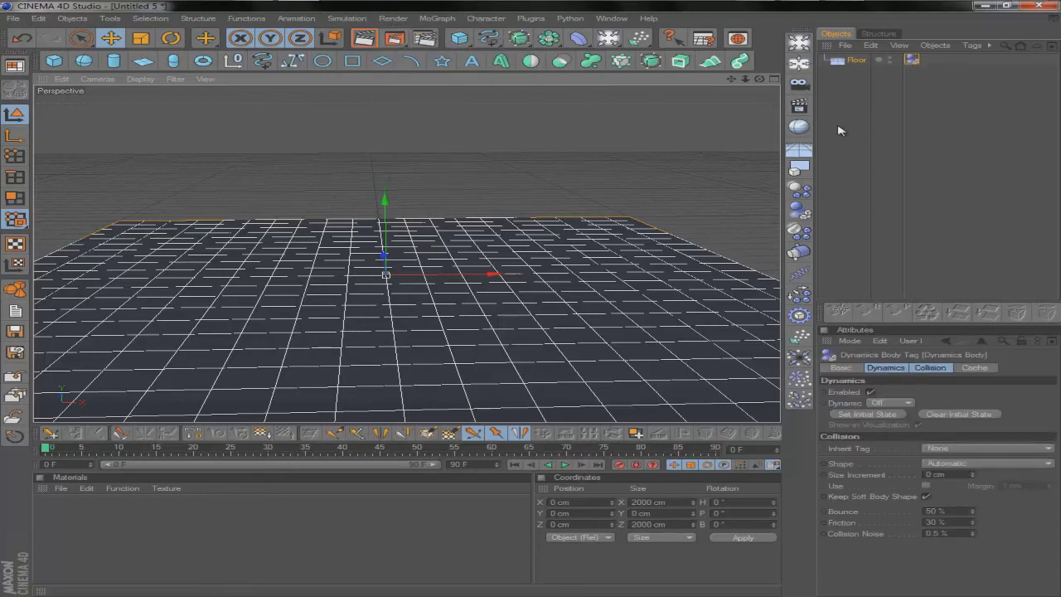
Step: Hide the floor in both the editor and the renderer, and deselect it
left_click_drag(901, 102, 952, 107)
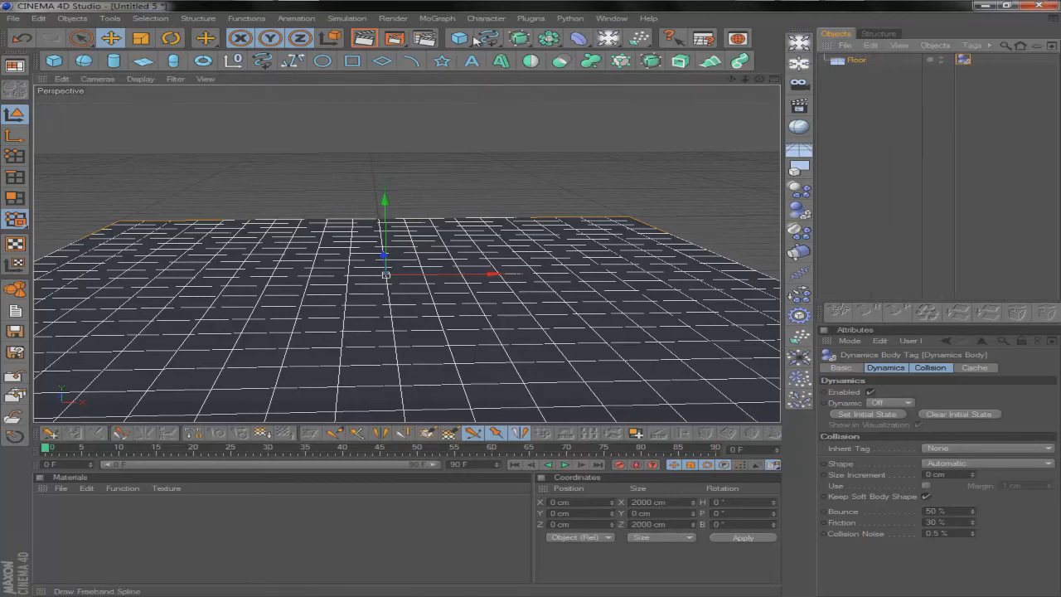
double_click(941, 61, "alt")
left_click(592, 158)
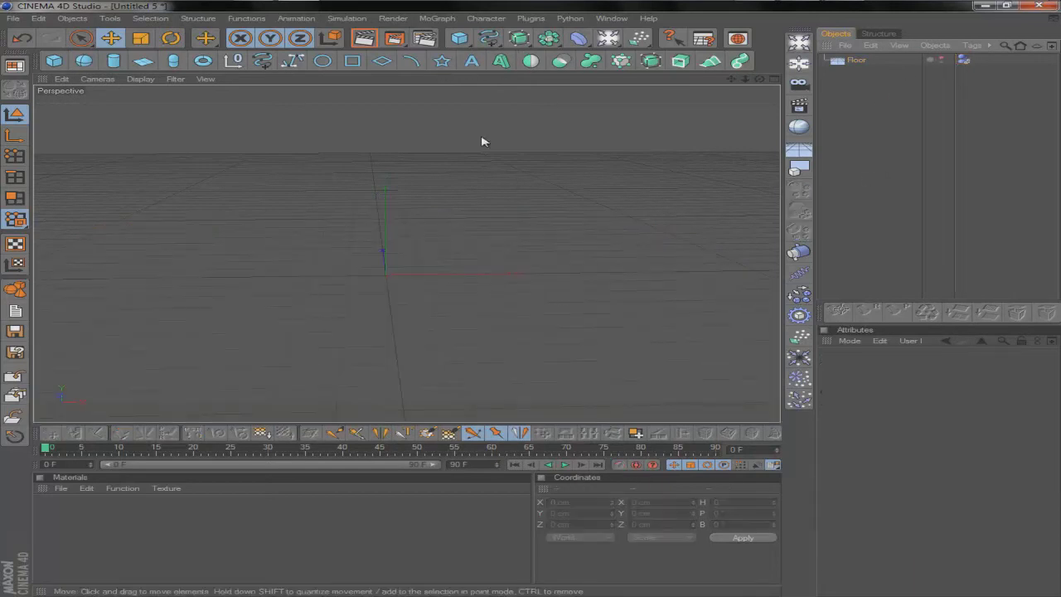
Step: Add a helix spline and set its plane to XZ
left_click(489, 38)
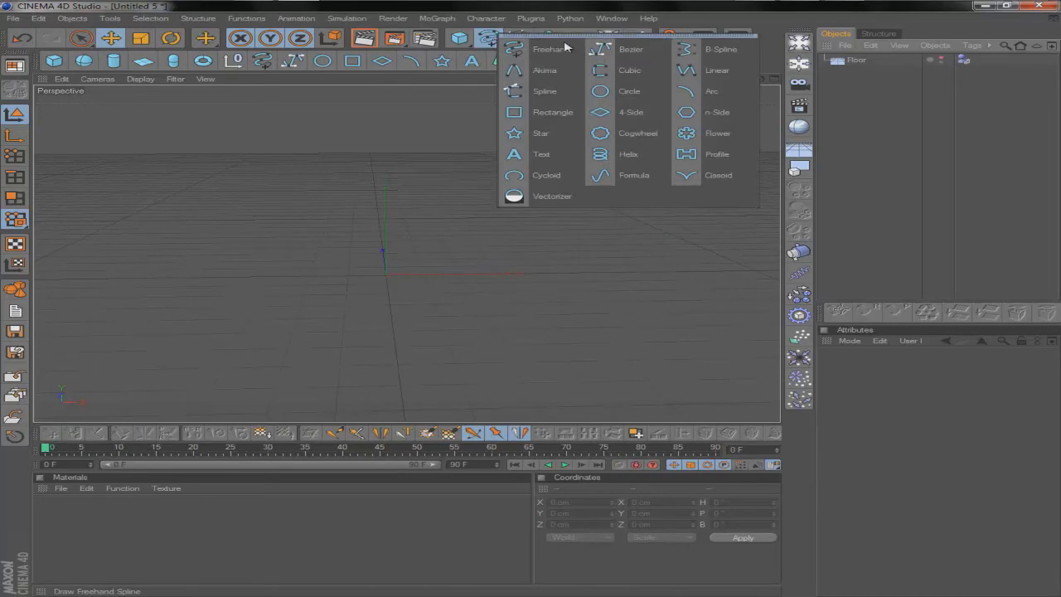
left_click(627, 155)
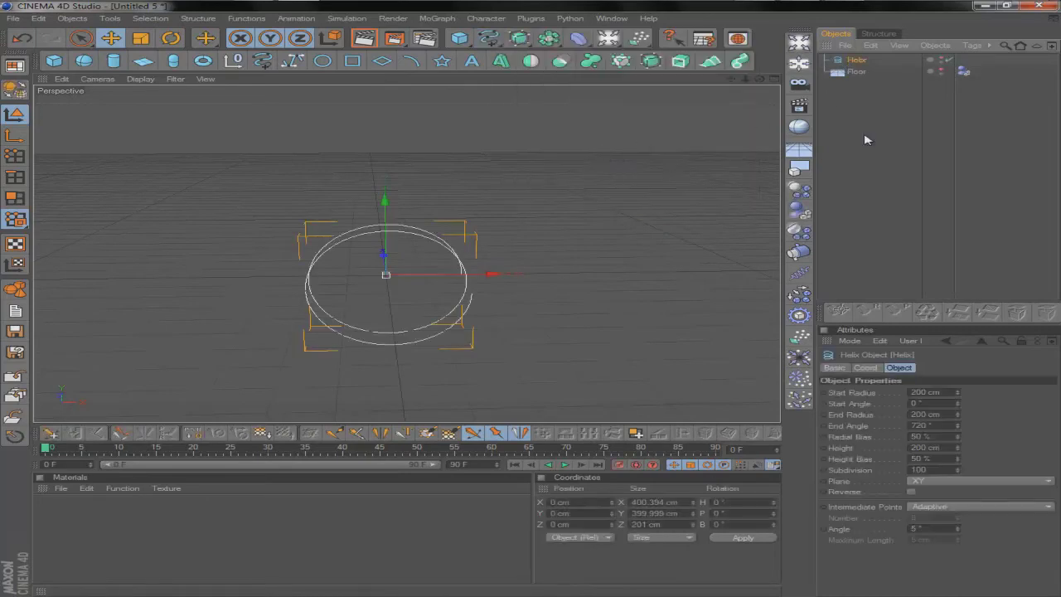
left_click(926, 483)
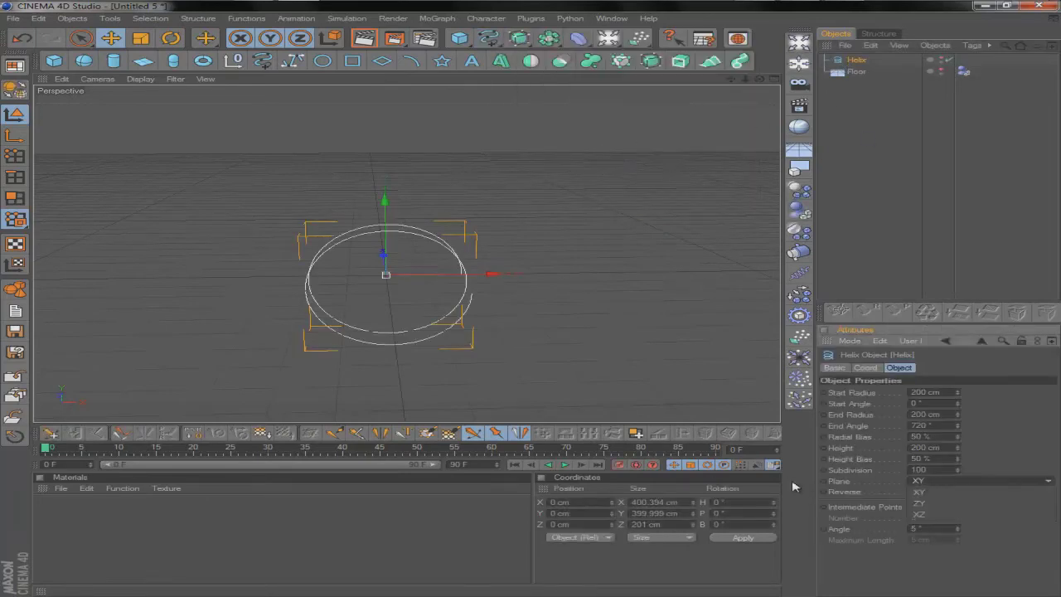
left_click(918, 514)
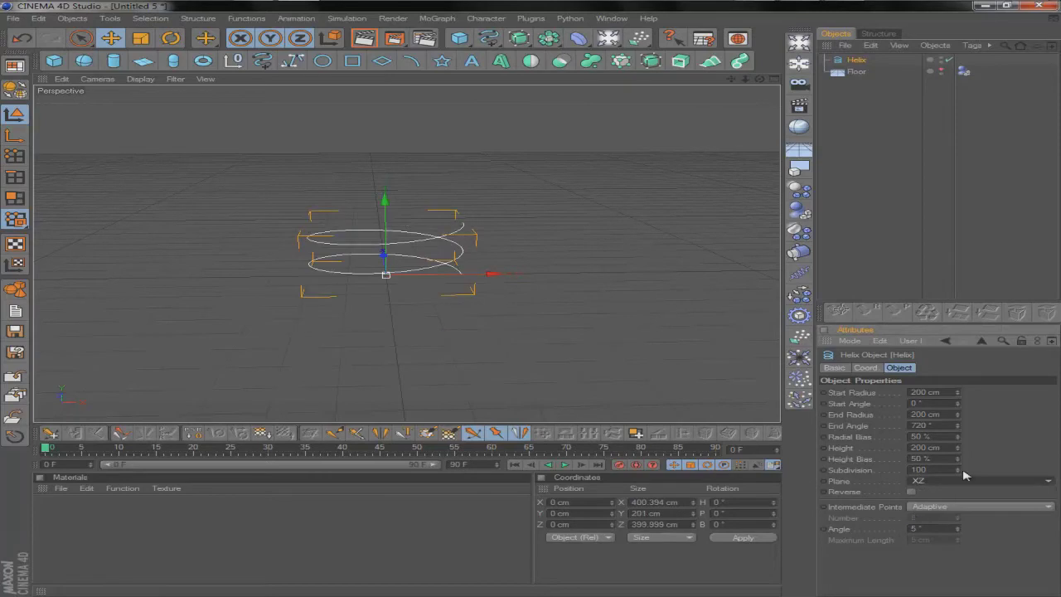
Step: Set the helix's height to 400 cm, its start and end radius to 100 cm and its end angle to 1080°
left_click(926, 447)
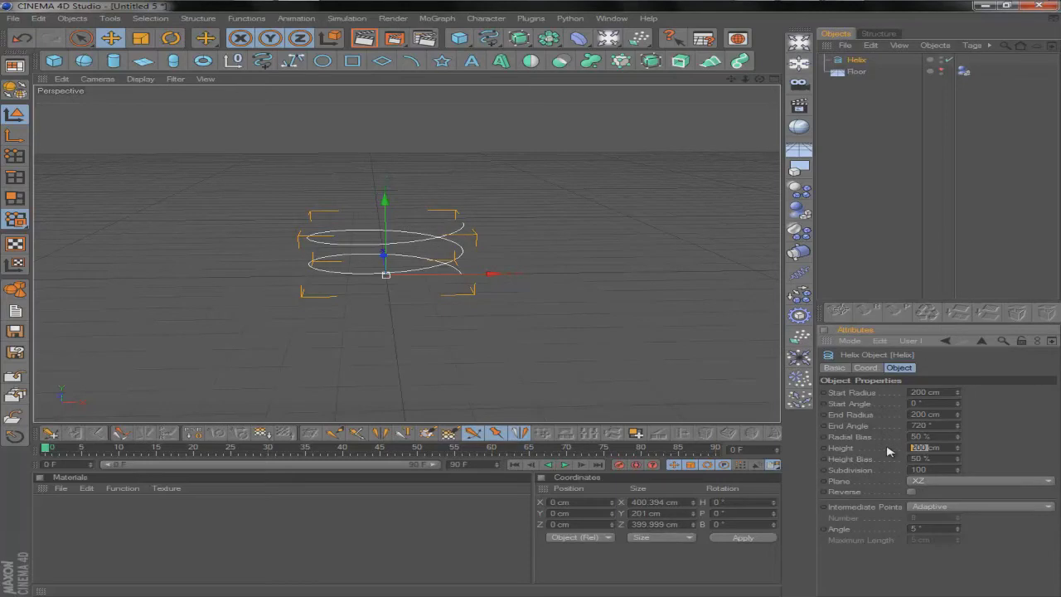
key("Return")
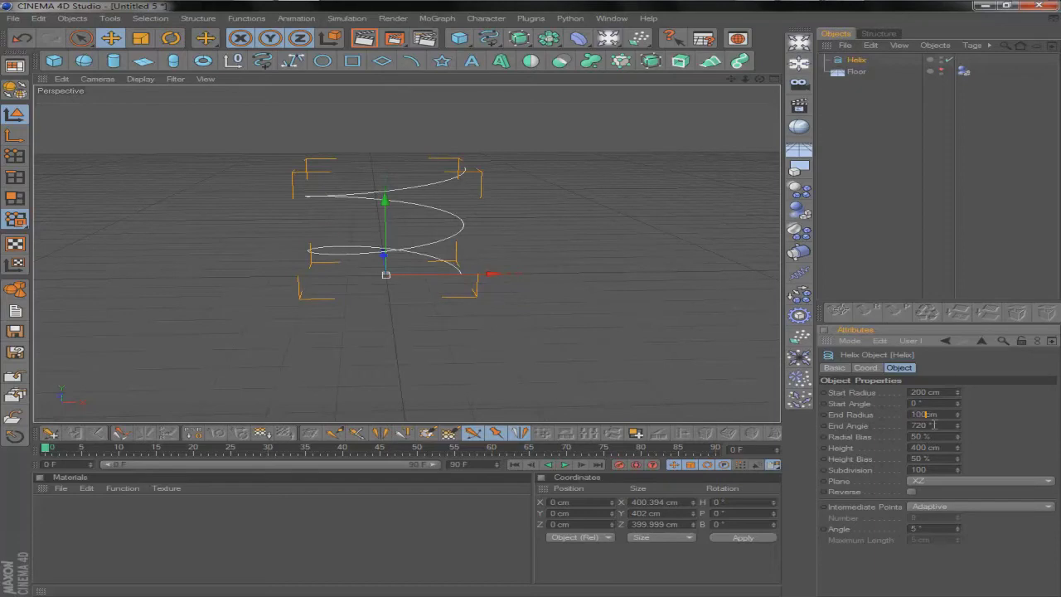
key("Return")
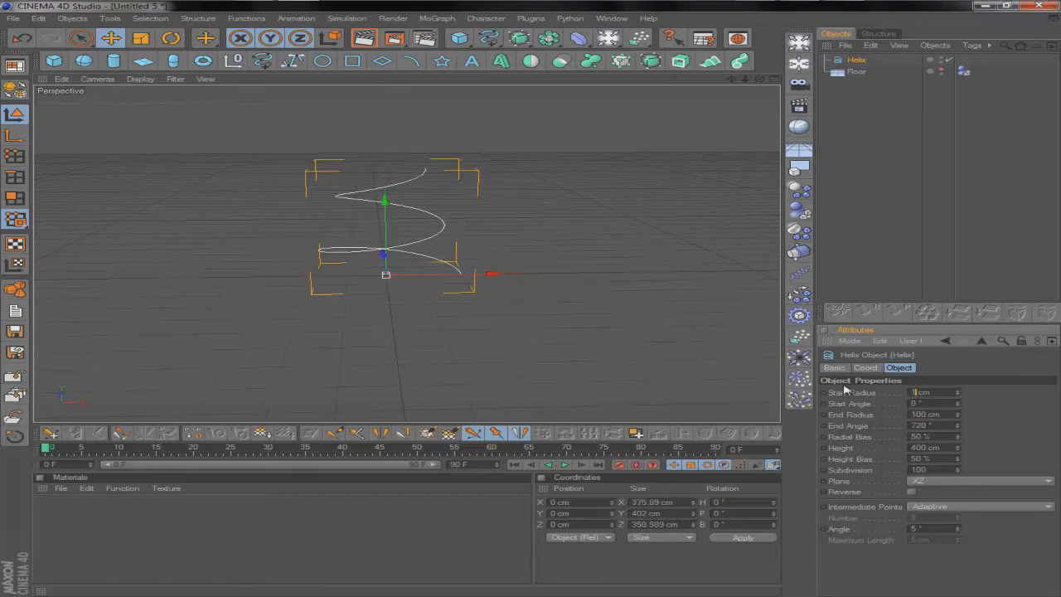
key("Return")
left_click(942, 425)
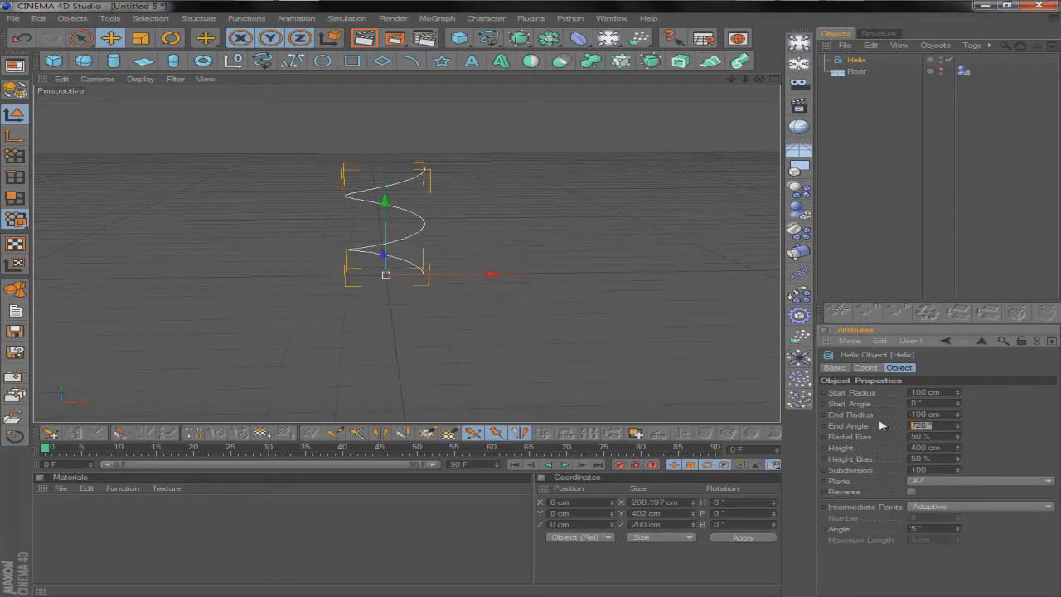
key("Return")
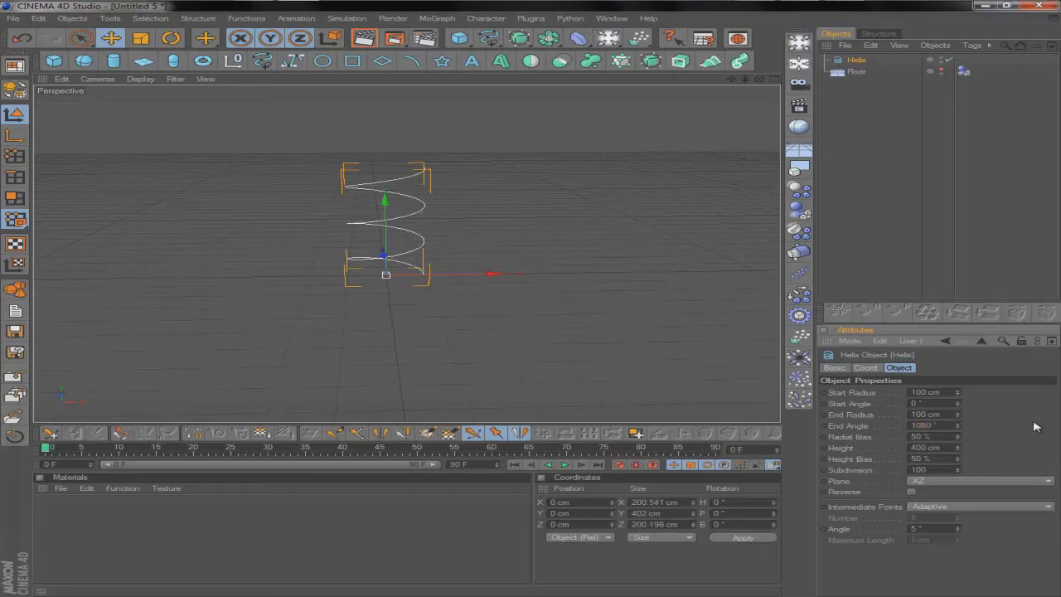
Step: Duplicate the helix and set the copy's start and end radius to 120 cm
left_click_drag(758, 80, 590, 83)
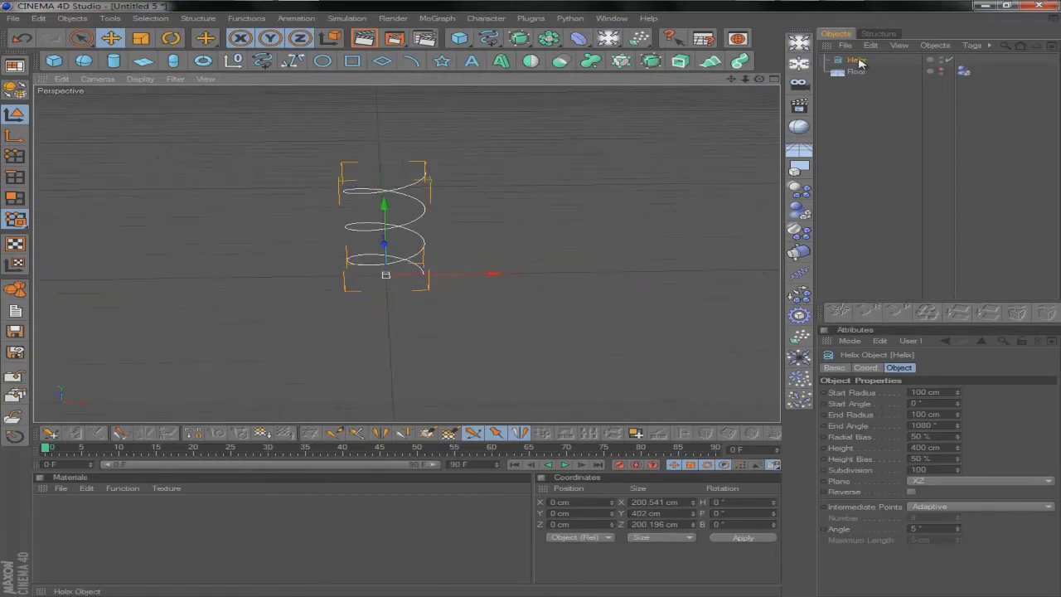
left_click_drag(858, 62, 858, 68, "ctrl")
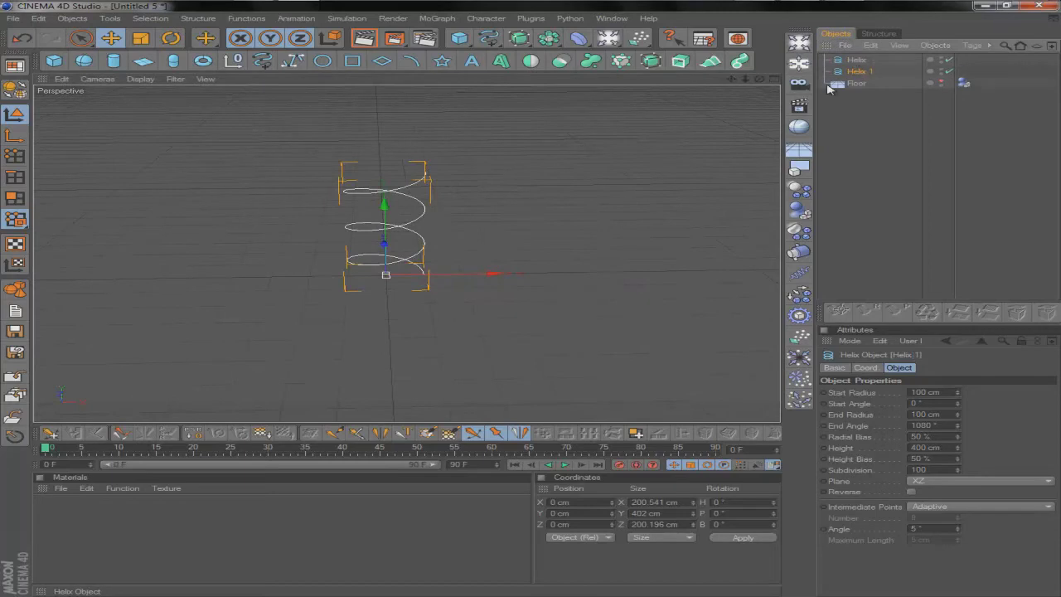
left_click(917, 413)
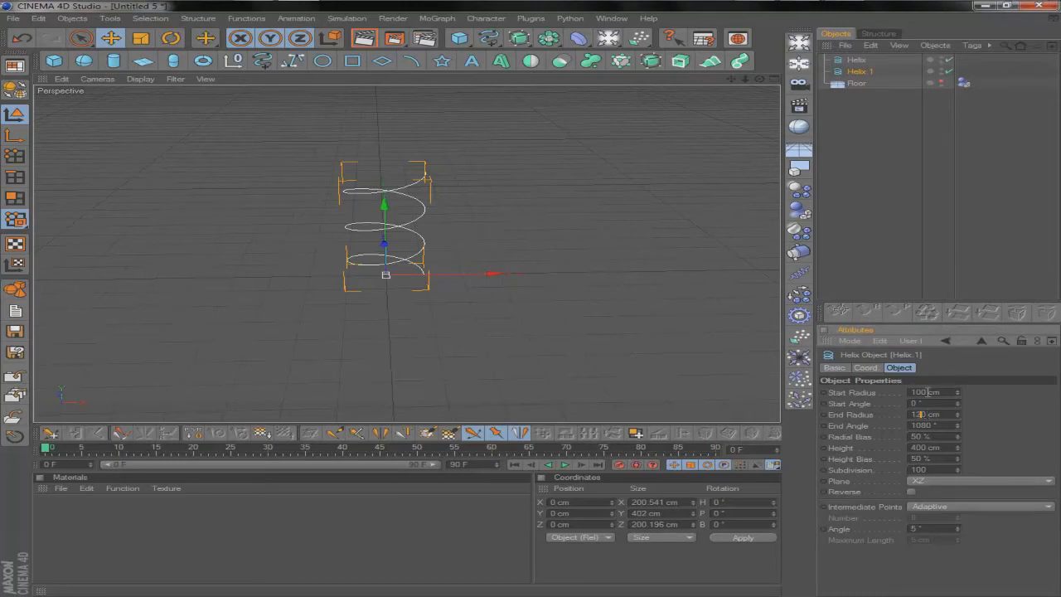
scroll(919, 392, "up", 2)
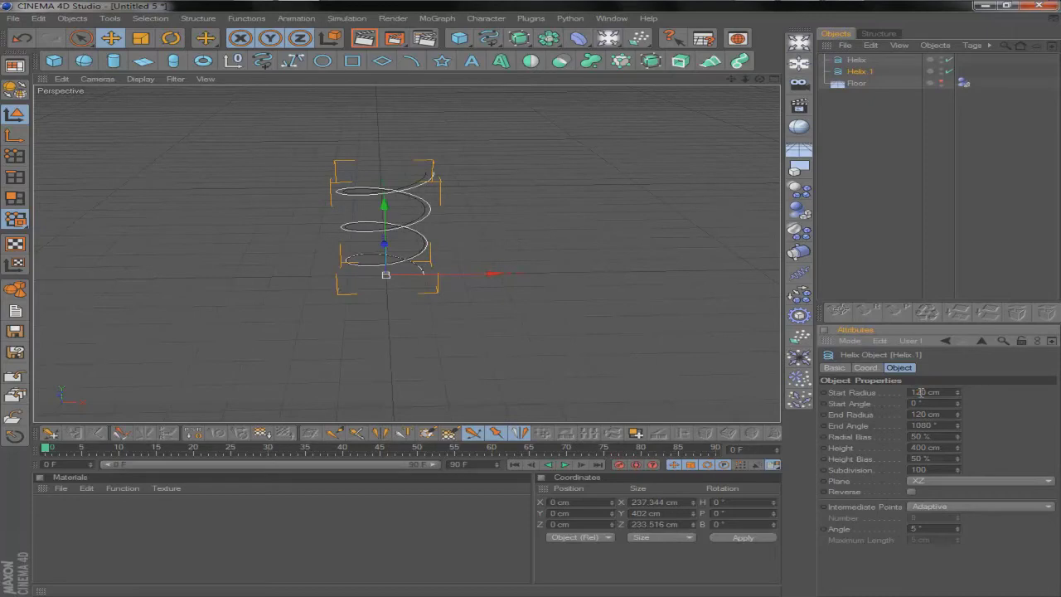
key("Return")
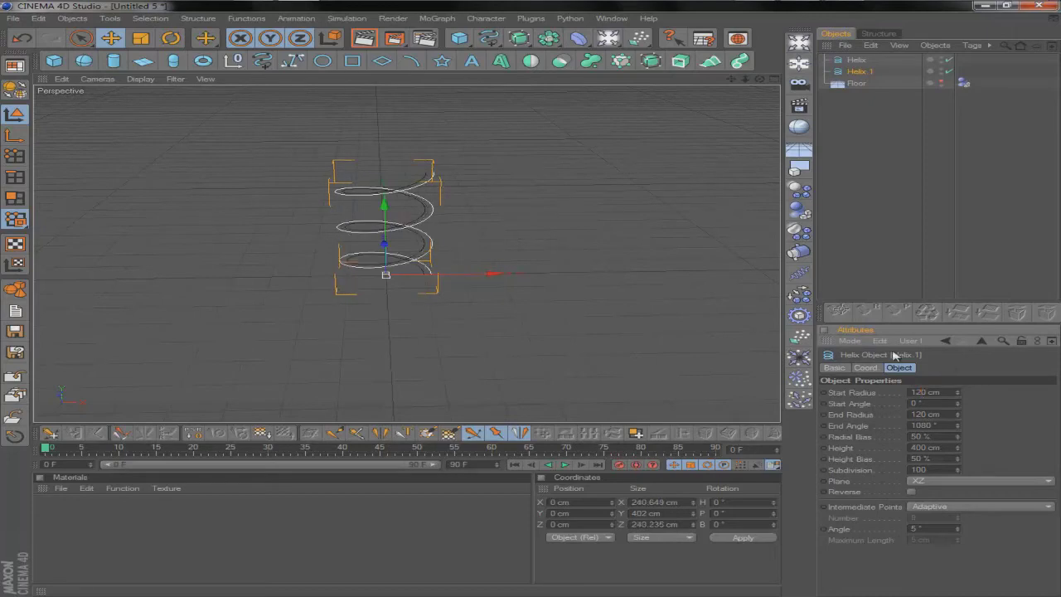
Step: Raise the outer helix along the Y axis to about 11.75 cm, slightly above the inner helix
scroll(423, 232, "up", 5)
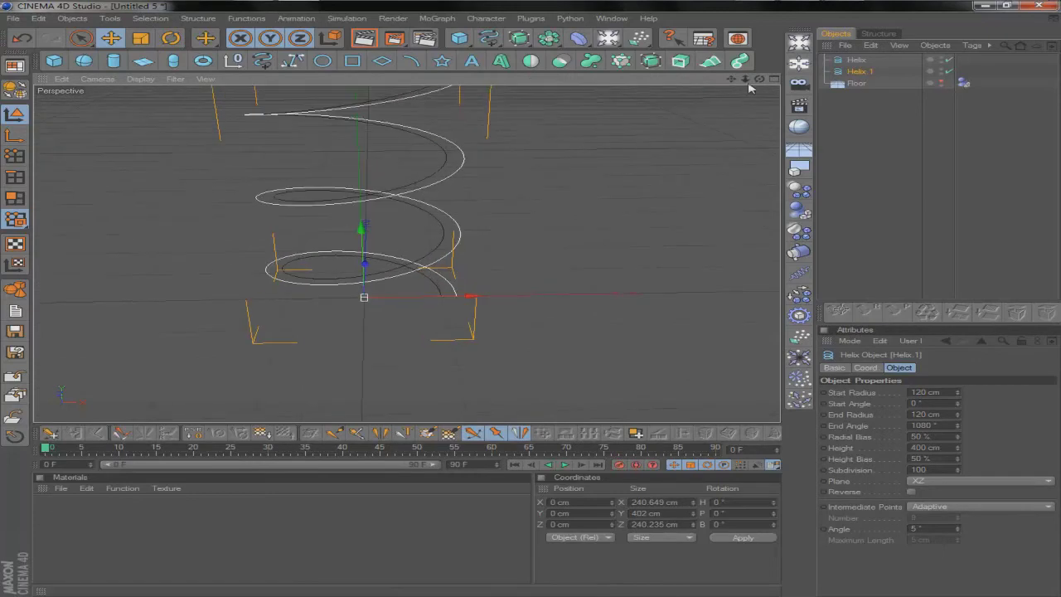
mouse_move(533, 279)
left_mouse_down("alt")
mouse_move(535, 312)
mouse_move(547, 307)
mouse_move(531, 300)
left_mouse_up("alt")
left_click_drag(731, 80, 531, 300)
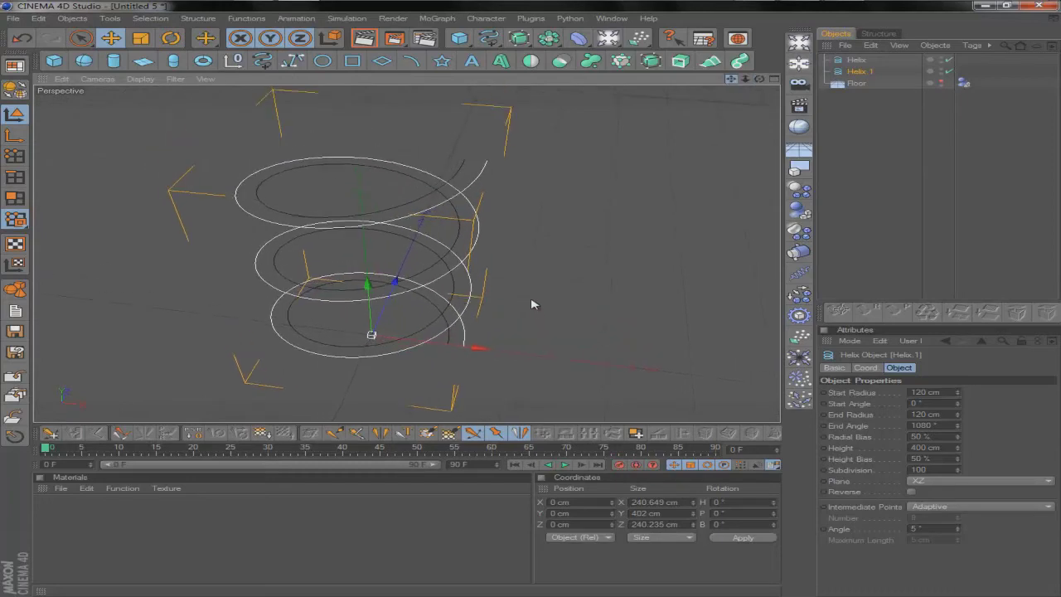
left_click_drag(365, 285, 532, 304)
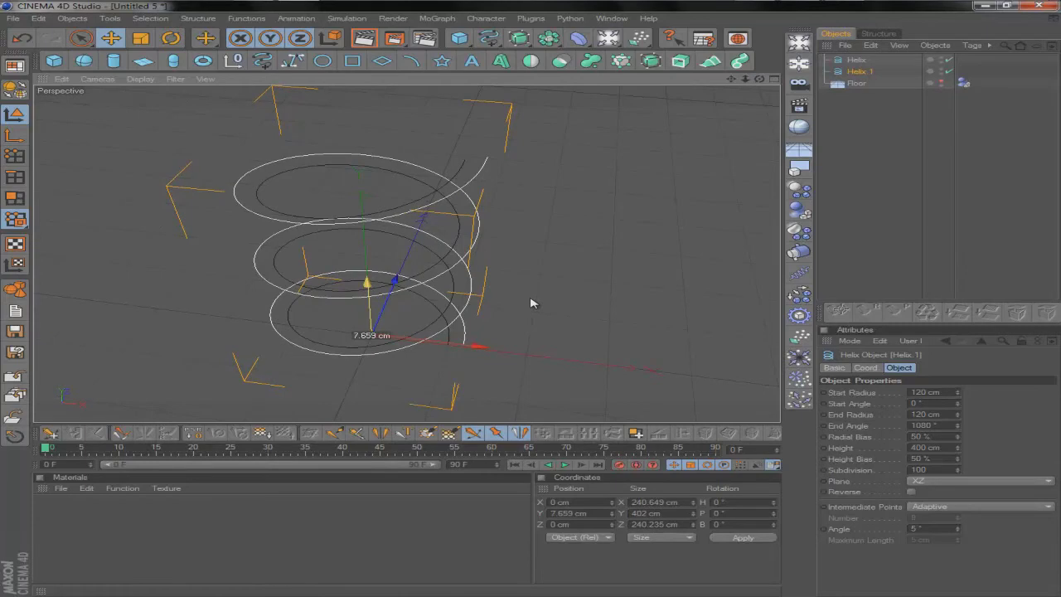
left_click_drag(759, 79, 535, 303)
left_click_drag(368, 274, 538, 295)
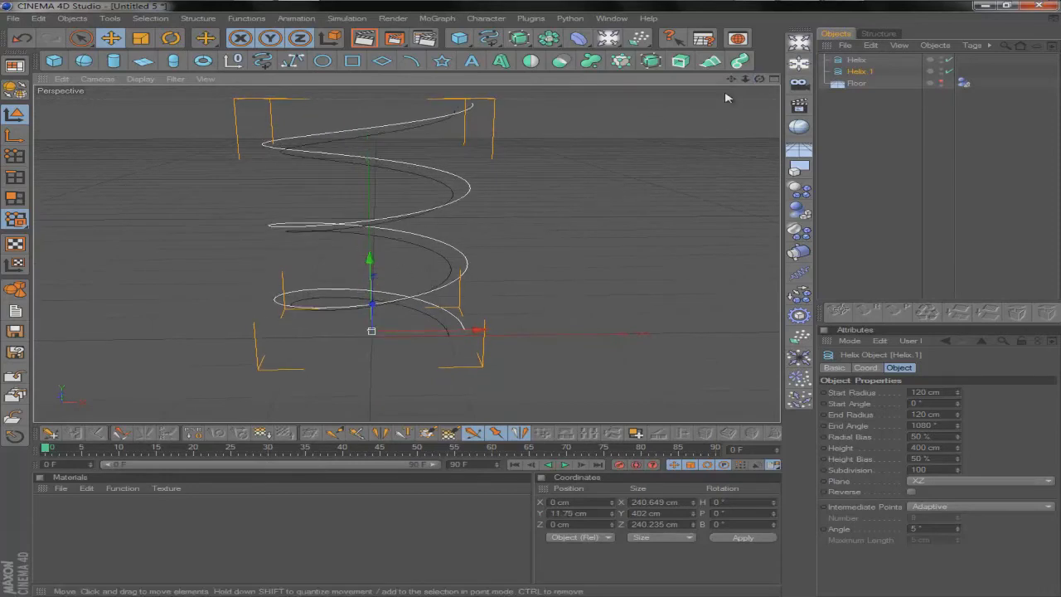
Step: Add a Sweep NURBS object and duplicate it so there is one for each helix
left_click_drag(731, 79, 568, 291)
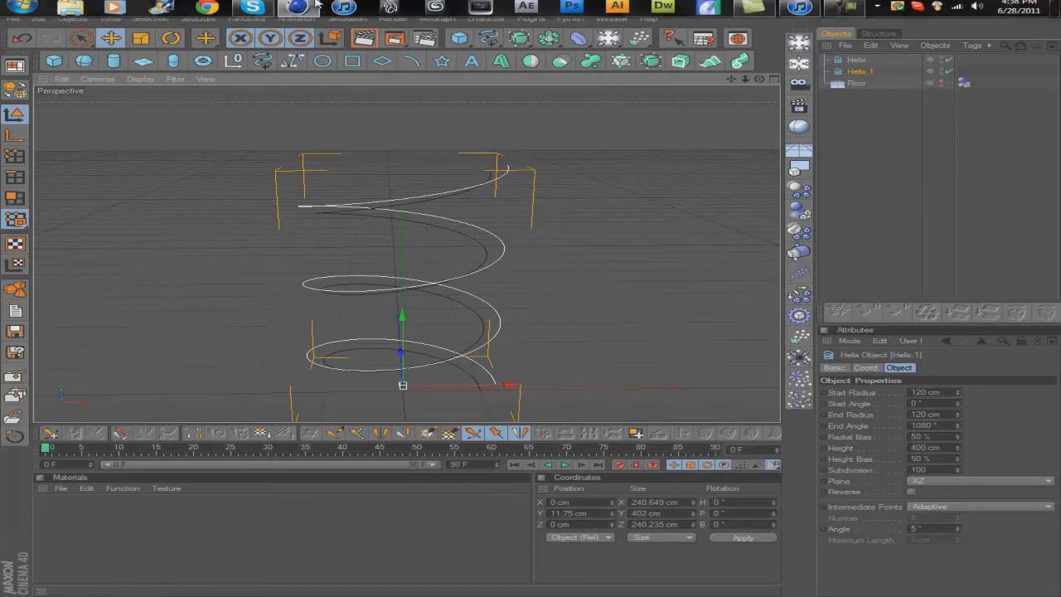
mouse_move(316, 5)
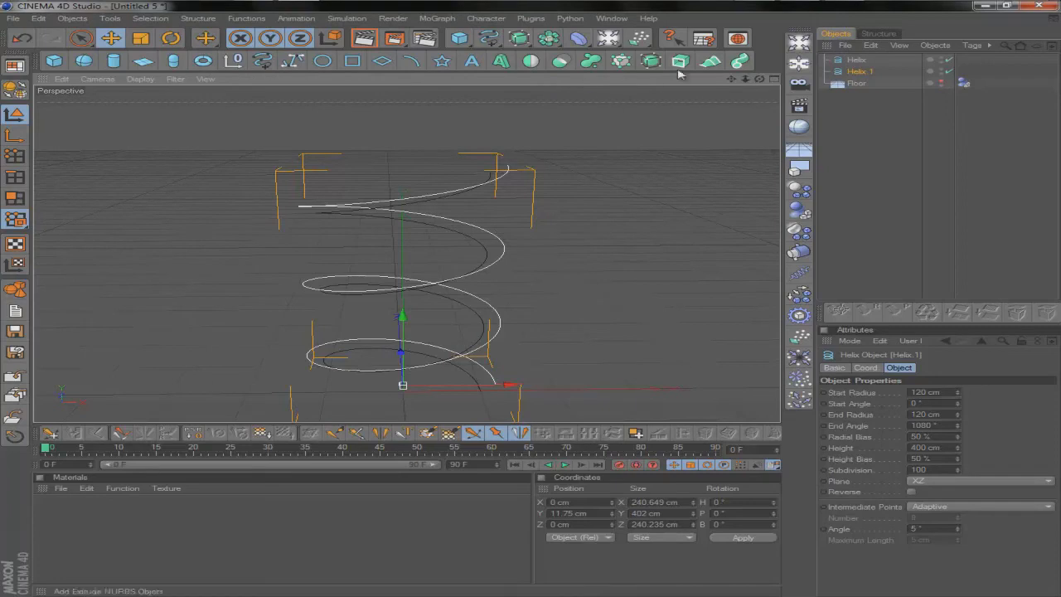
left_click_drag(519, 39, 592, 98)
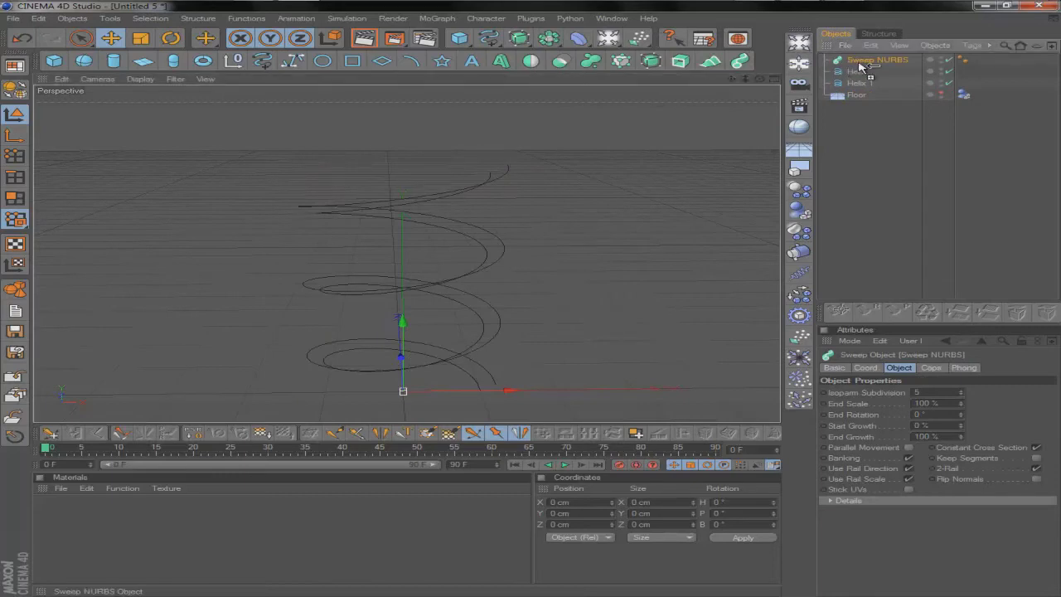
left_click_drag(862, 66, 860, 76, "ctrl")
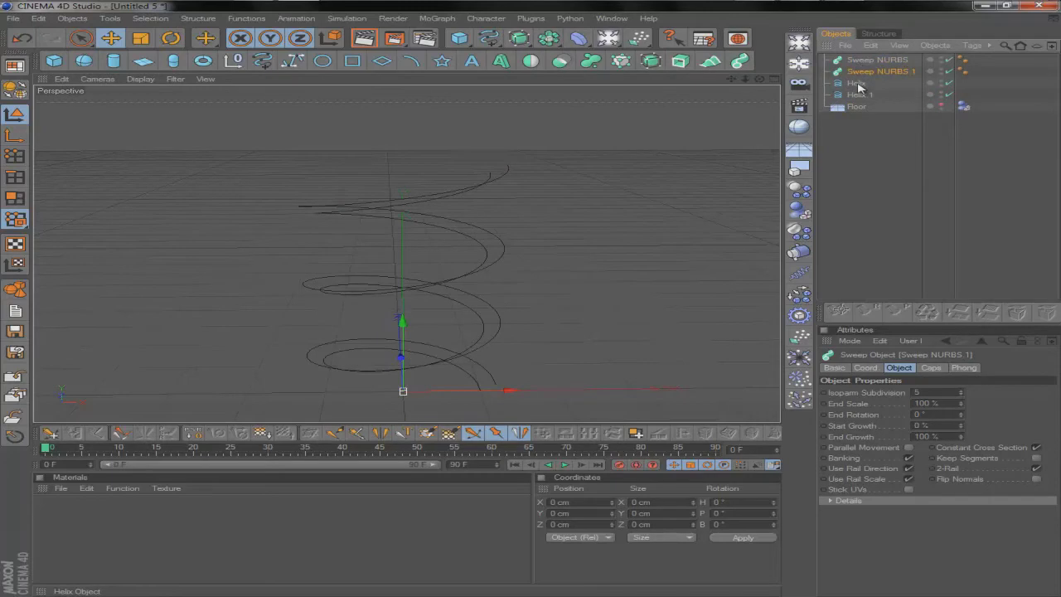
Step: Nest each helix inside its own Sweep NURBS and add a circle spline with a 4 cm radius
left_click(875, 62)
mouse_move(858, 86)
left_mouse_down()
mouse_move(872, 63)
mouse_move(873, 84)
left_mouse_up()
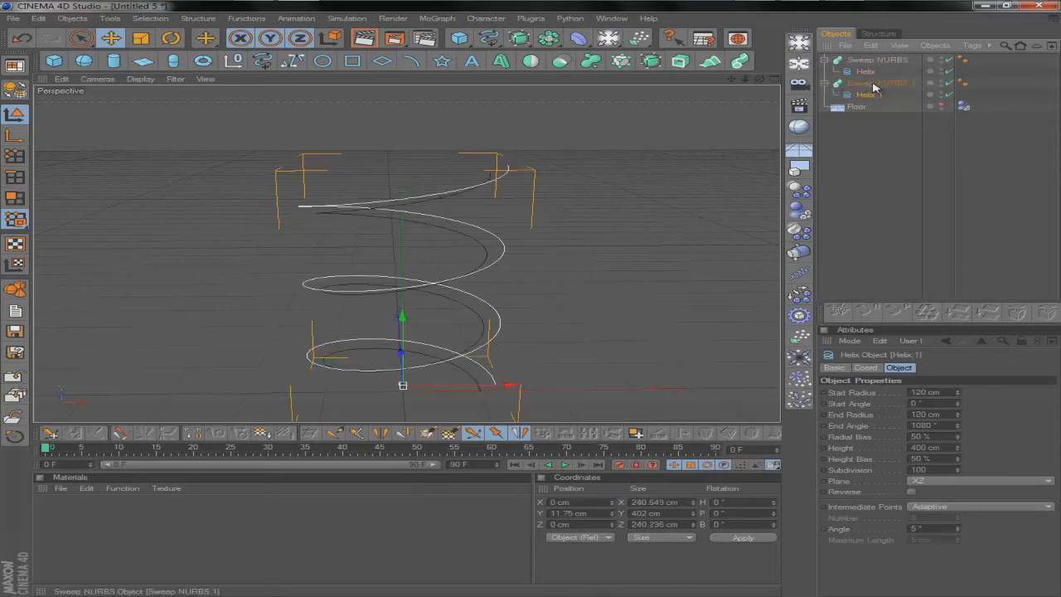
left_click(325, 61)
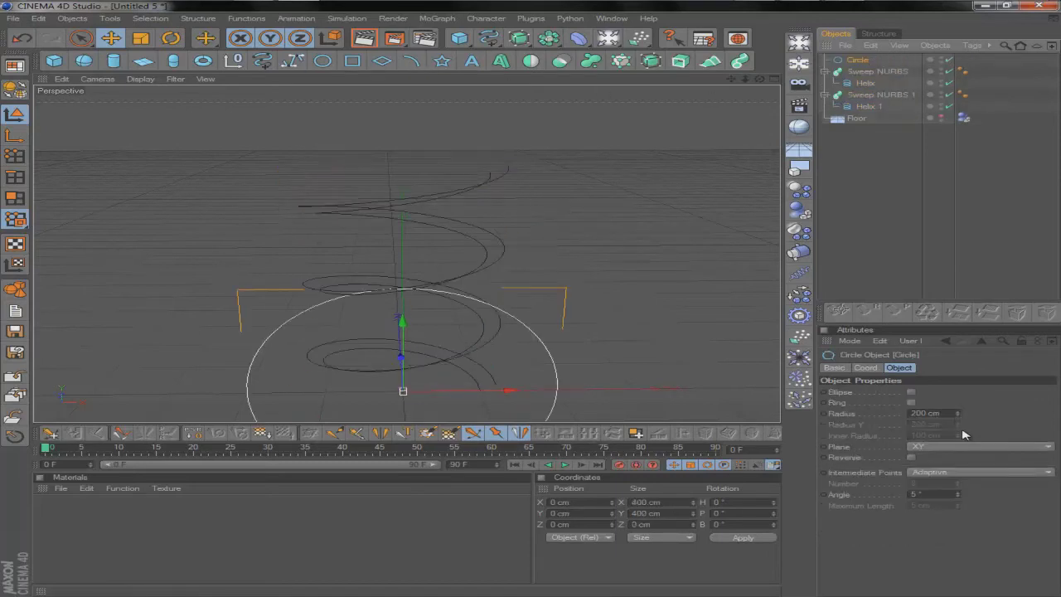
left_click_drag(927, 413, 864, 412)
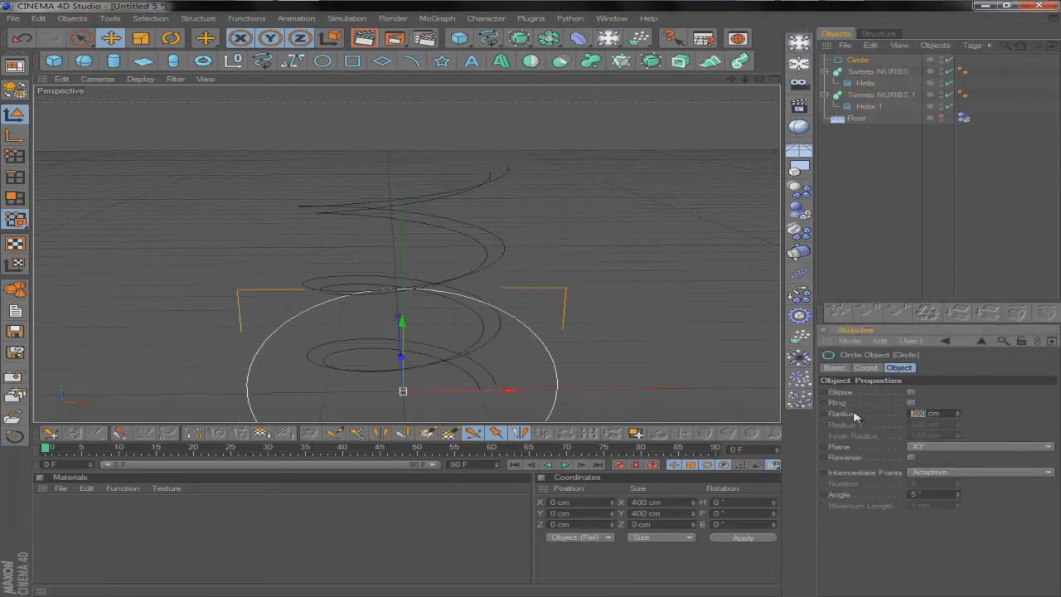
key("Return")
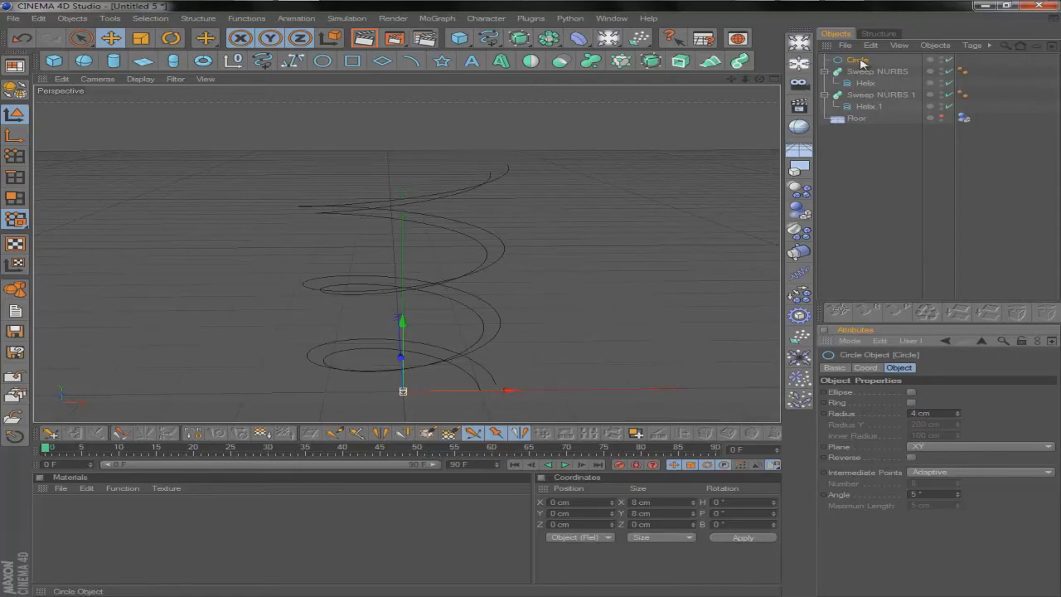
Step: Place the circle above the helix in the first Sweep NURBS and put a copy of it in the second one
left_click_drag(861, 63, 875, 80)
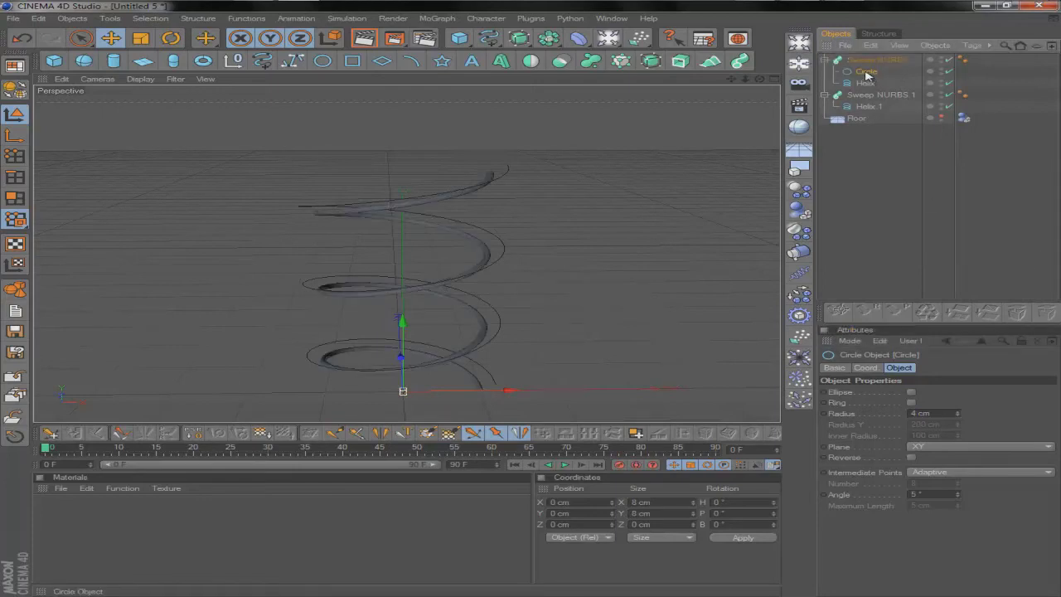
left_click_drag(866, 76, 870, 107, "ctrl")
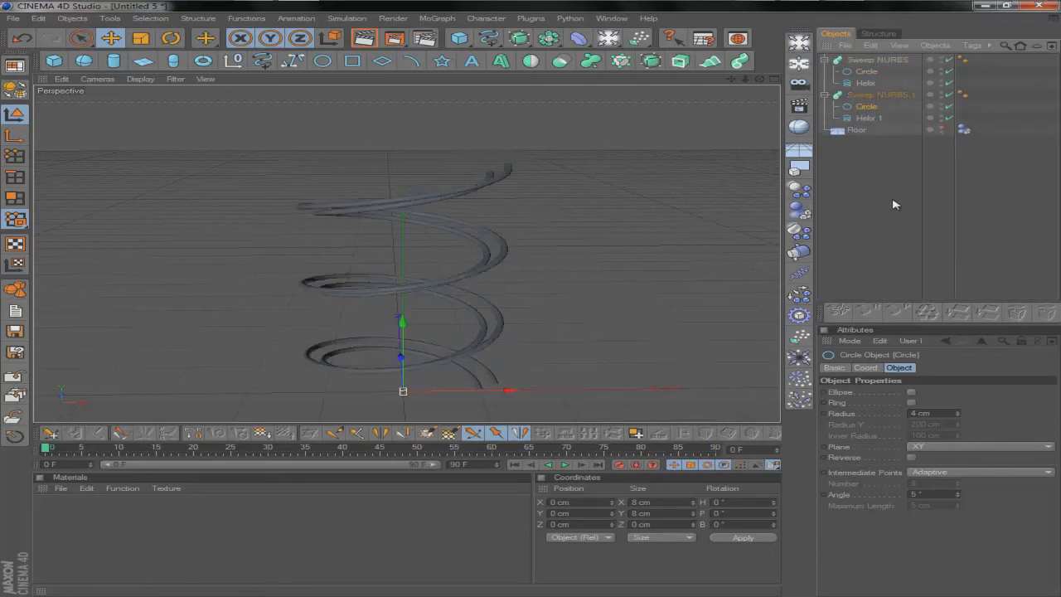
left_click(879, 209)
left_click_drag(493, 278, 527, 296, "alt")
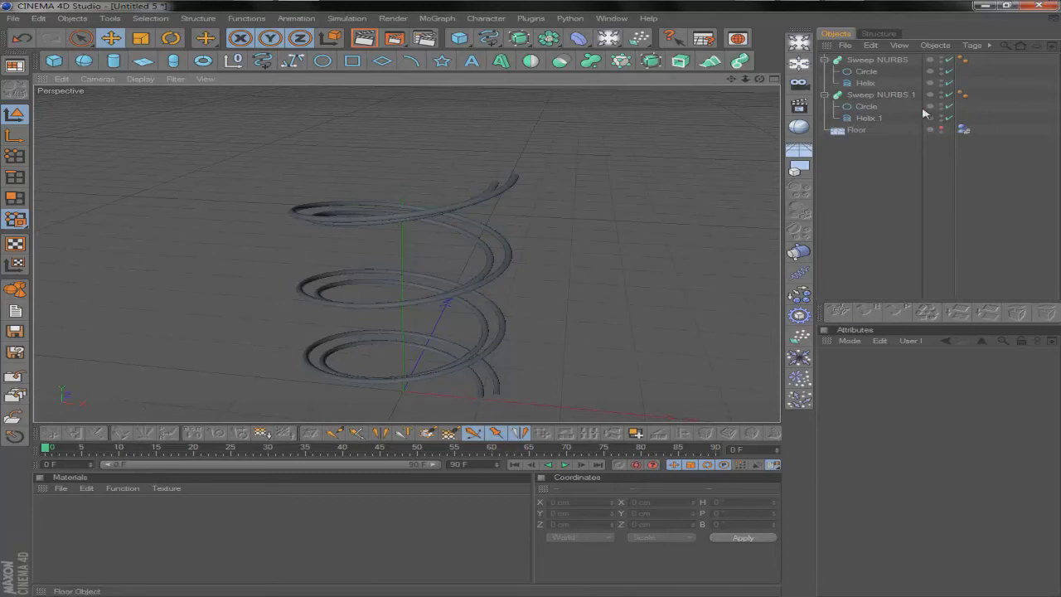
Step: Collapse both Sweep NURBS hierarchies and copy the floor's Dynamics Body tag onto each of them
left_click(823, 95)
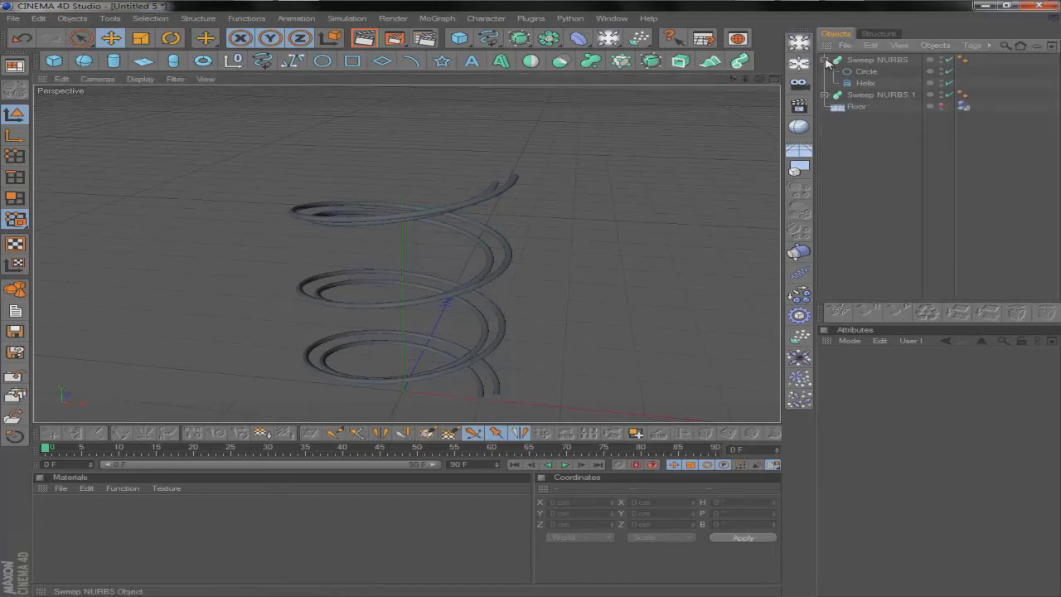
left_click(825, 59)
left_click(964, 84)
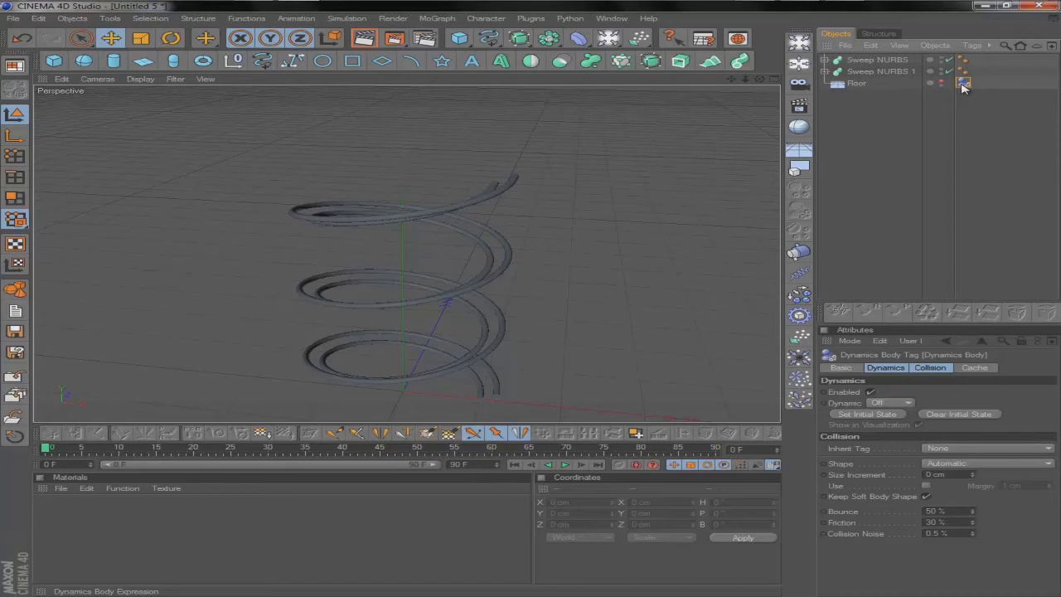
left_click(964, 72)
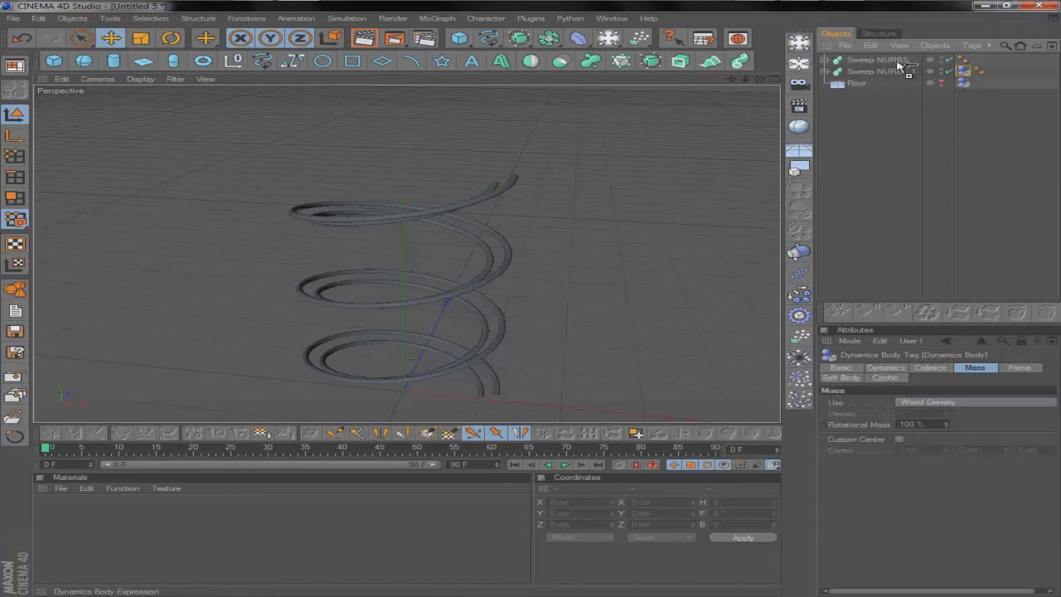
left_click(896, 129)
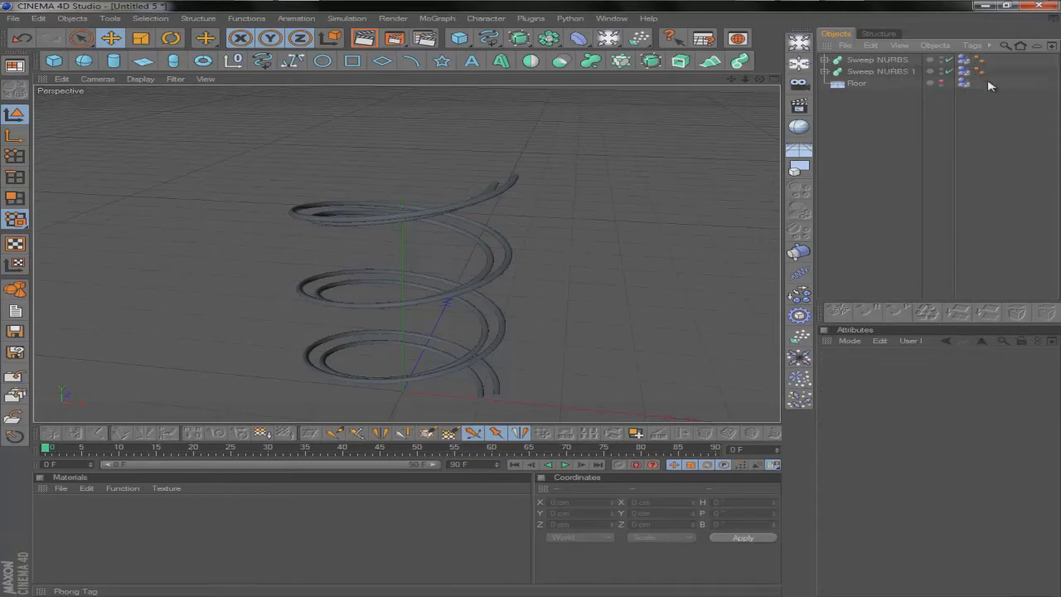
Step: Set the collision shape to Static Mesh for the Dynamics Body tags of both Sweep NURBS objects and the floor
left_click_drag(963, 81, 961, 86)
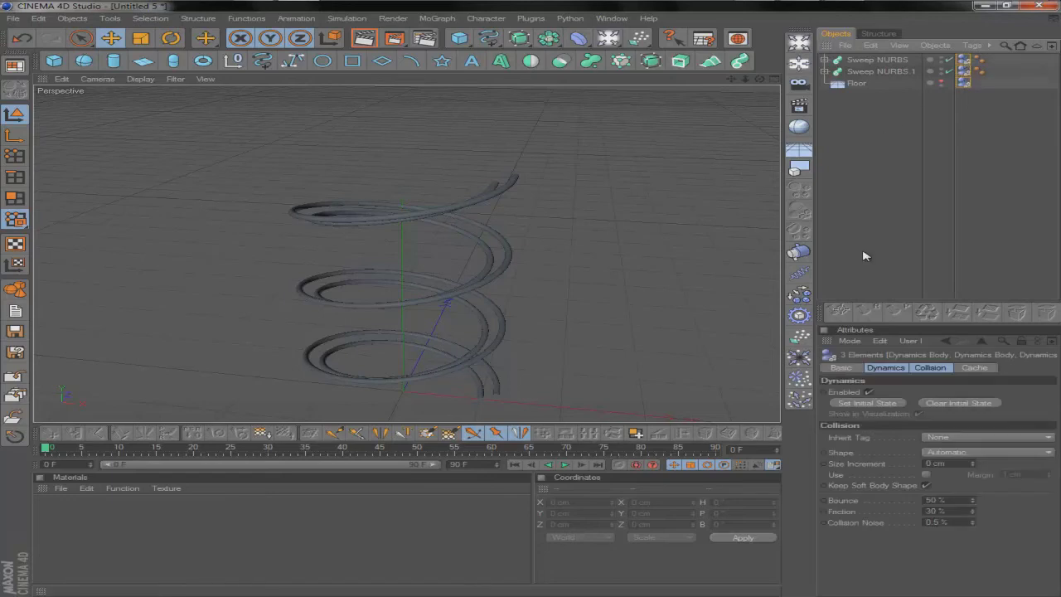
left_click(964, 83)
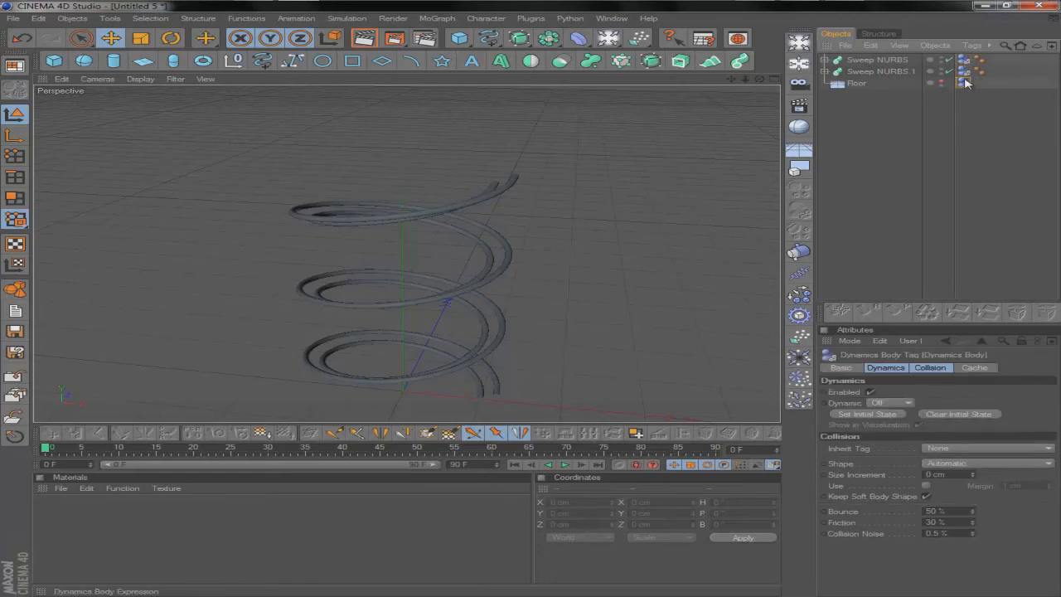
left_click(964, 72, "ctrl")
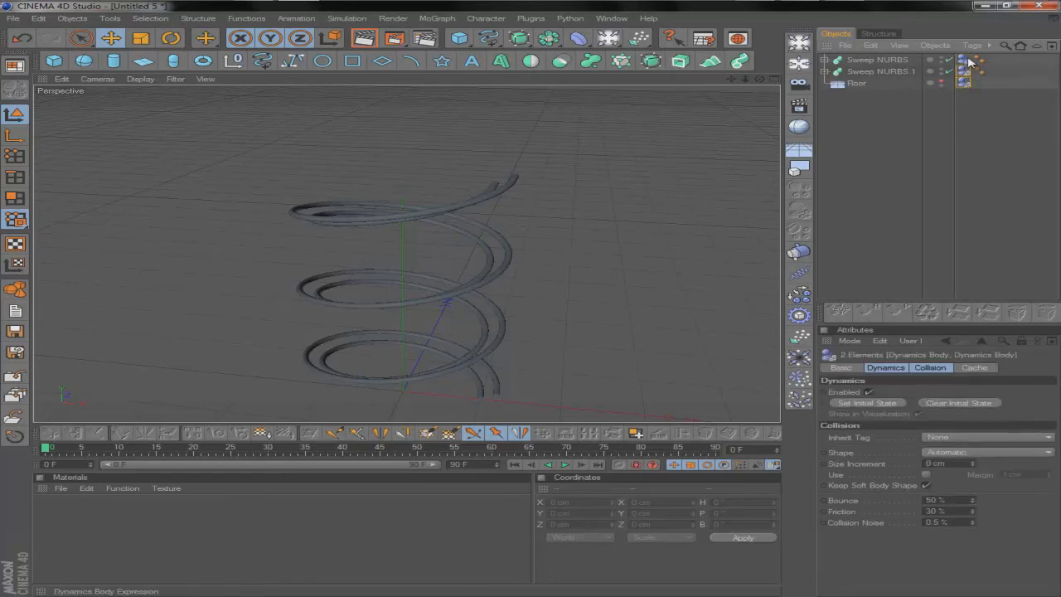
left_click(923, 369)
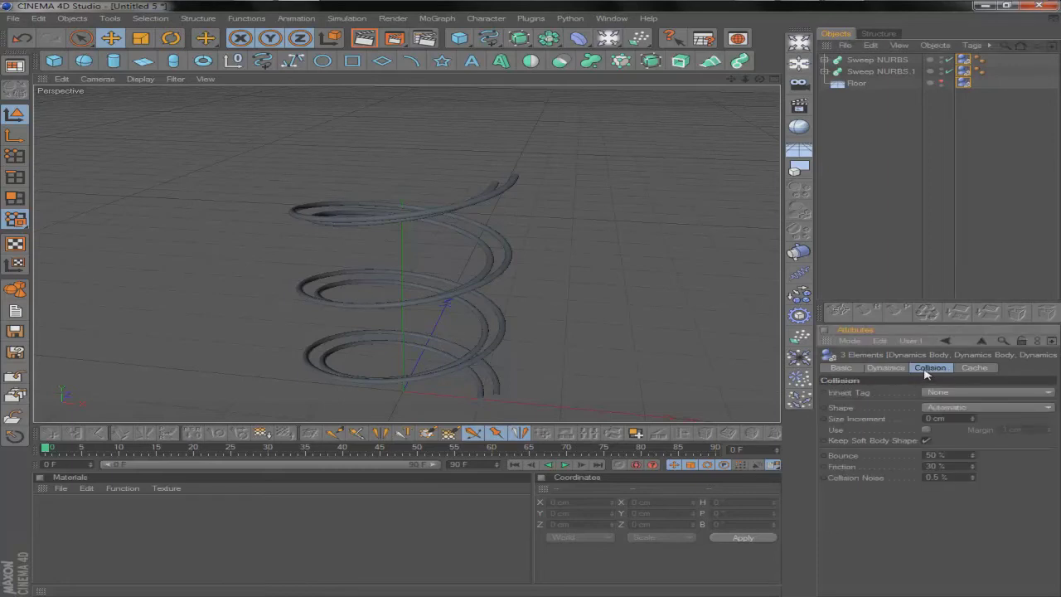
left_click(938, 409)
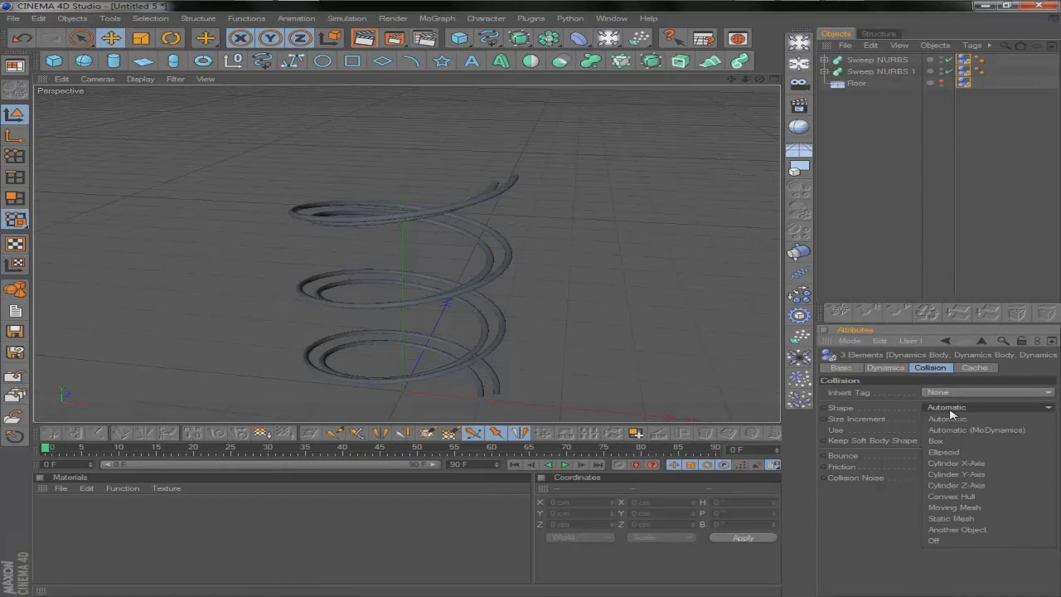
left_click(951, 518)
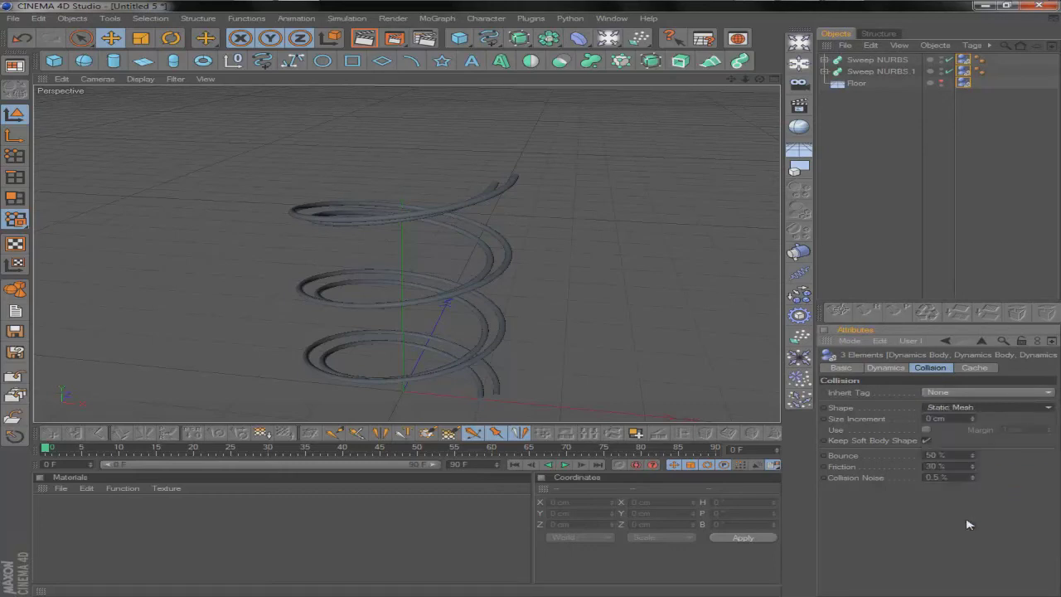
left_click(972, 183)
left_click(963, 83)
left_click(888, 116)
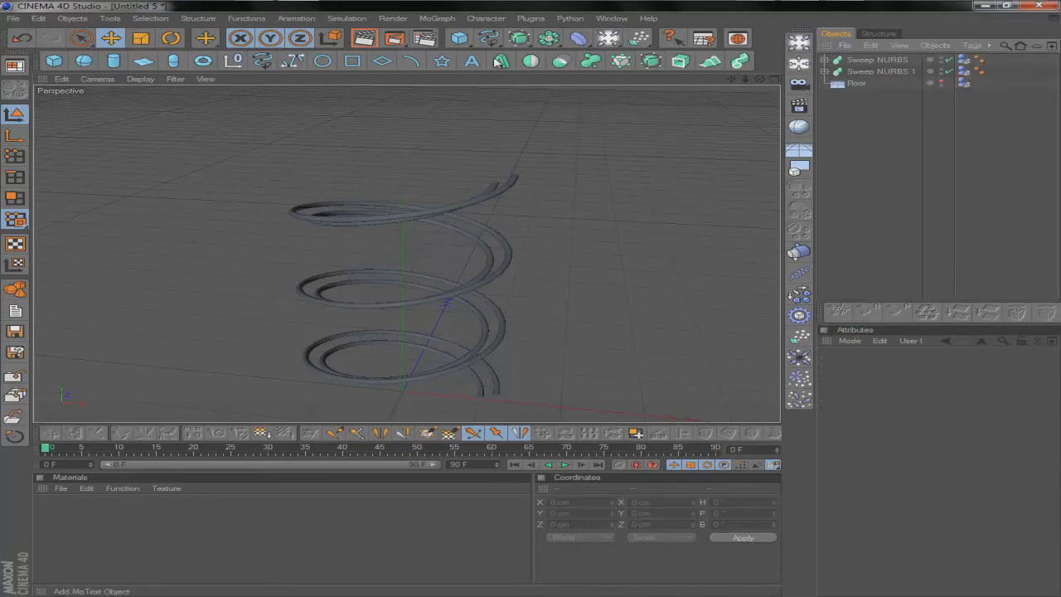
Step: Add a sphere, raise it above the spiral to about 487 cm on Y and set its radius to 13 cm
left_click(92, 62)
left_click_drag(532, 296, 422, 339)
left_click_drag(501, 126, 543, 286)
left_click_drag(760, 79, 556, 303)
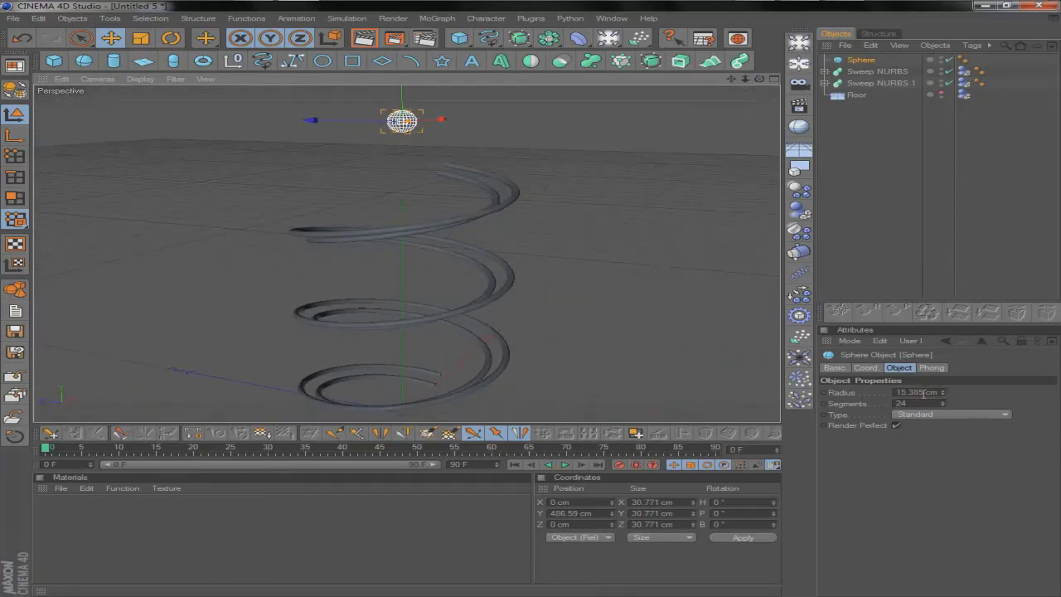
left_click_drag(924, 392, 901, 392)
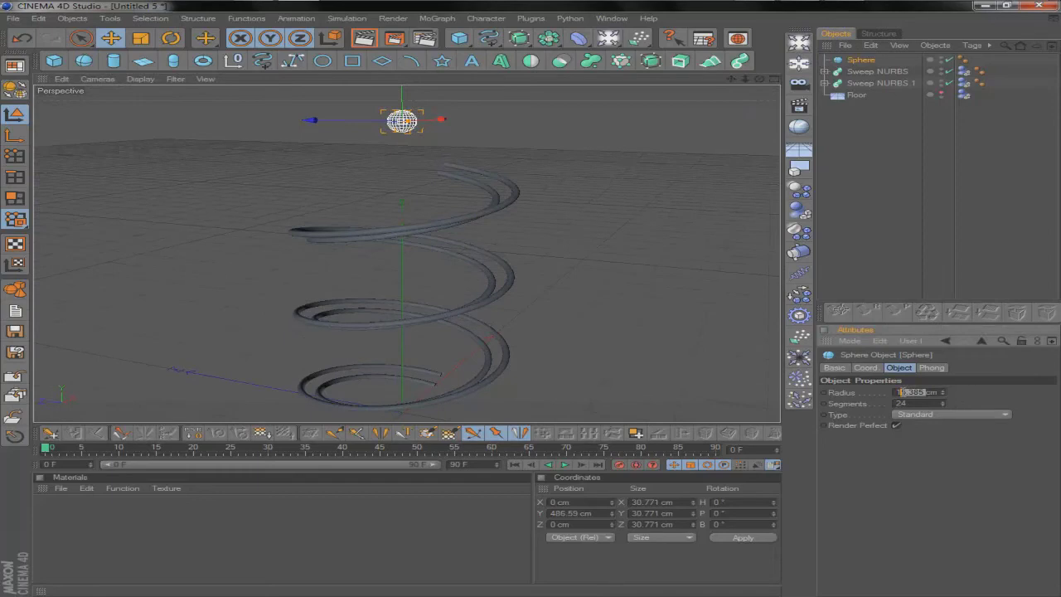
type("13")
key("Return")
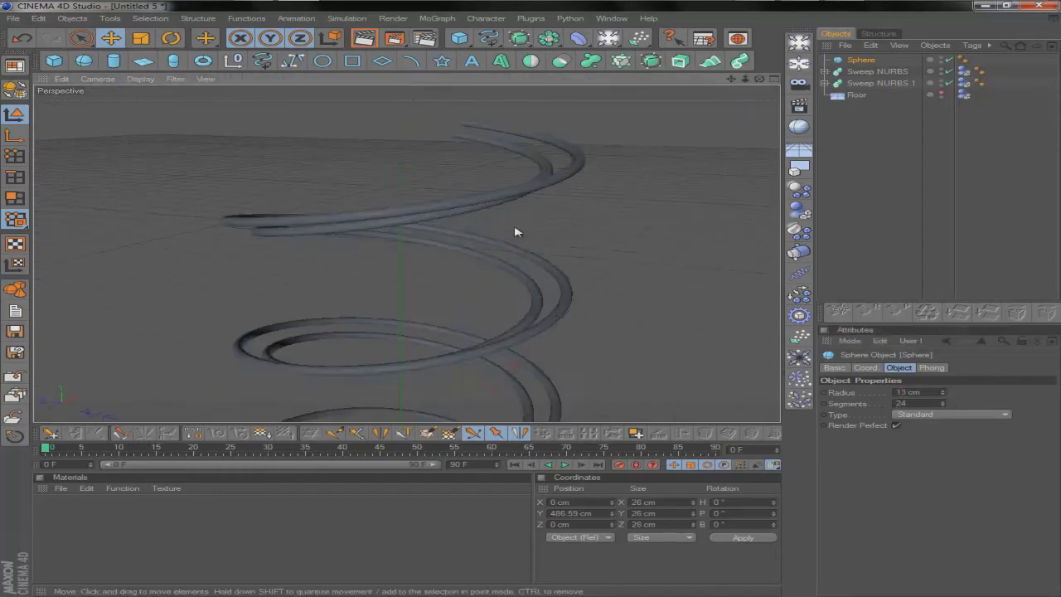
Step: Move the sphere over the upper start of the rails, to about X 96 cm, Y 416 cm and Z -11 cm
scroll(696, 128, "up", 5)
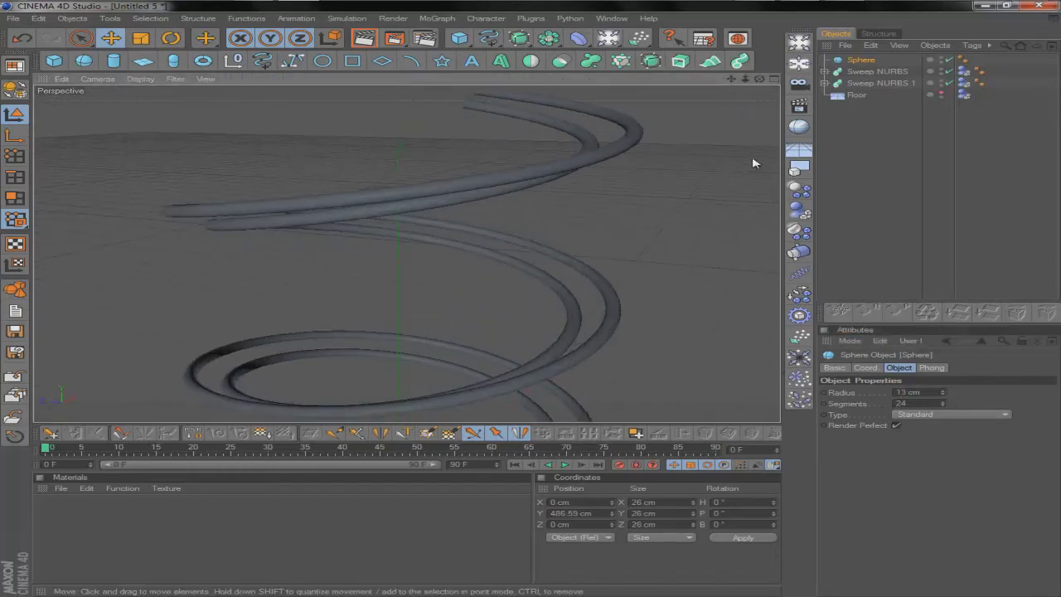
left_click_drag(731, 79, 530, 309)
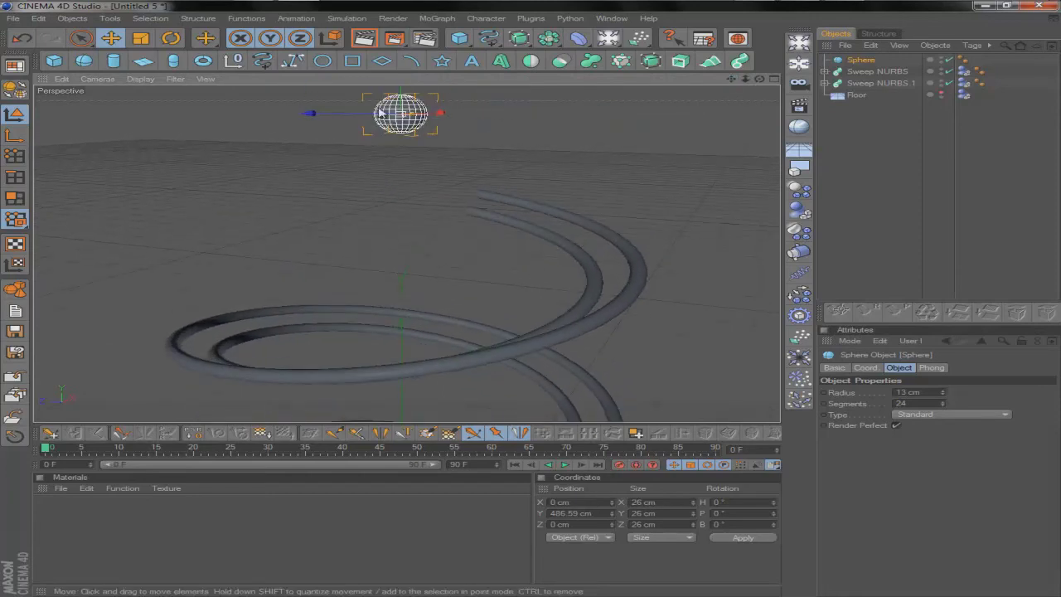
middle_click(625, 121)
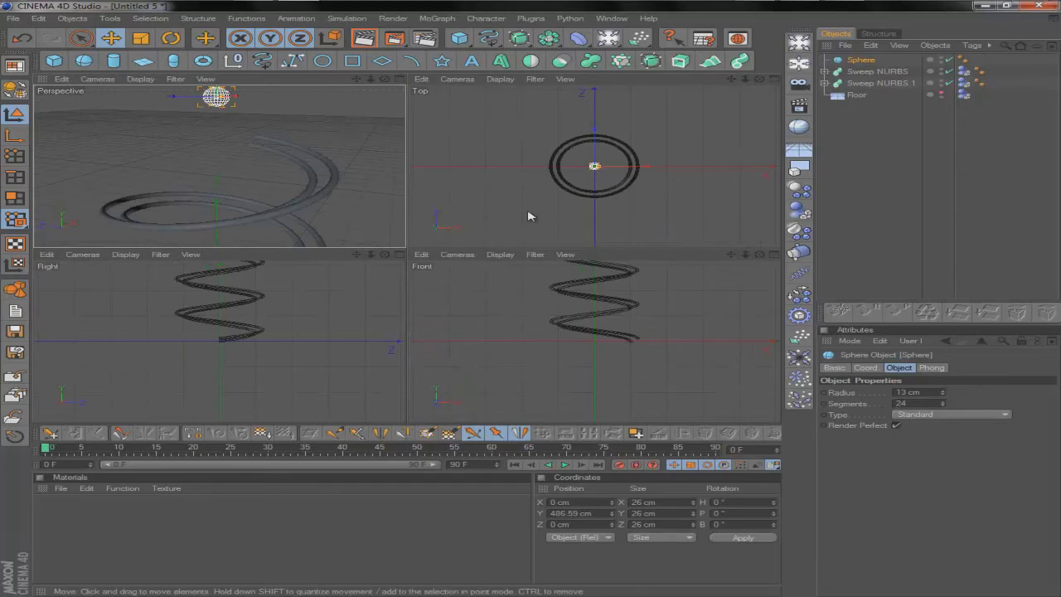
left_click_drag(180, 106, 416, 254)
left_click_drag(731, 254, 741, 306)
mouse_move(646, 271)
left_mouse_down()
mouse_move(687, 270)
mouse_move(633, 269)
mouse_move(641, 285)
left_mouse_up()
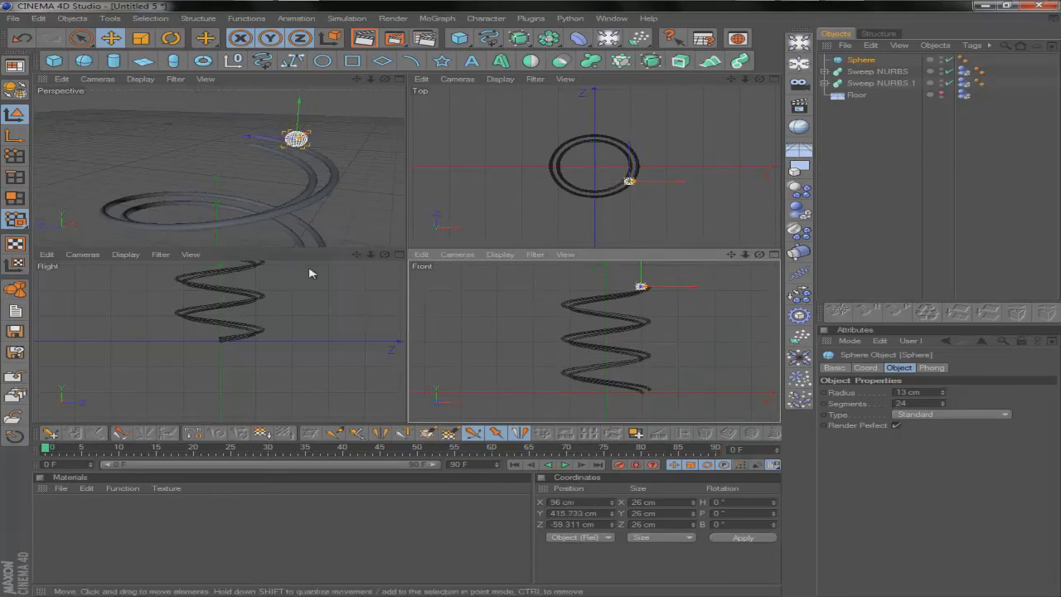
left_click_drag(357, 254, 415, 308)
left_click_drag(261, 293, 280, 291)
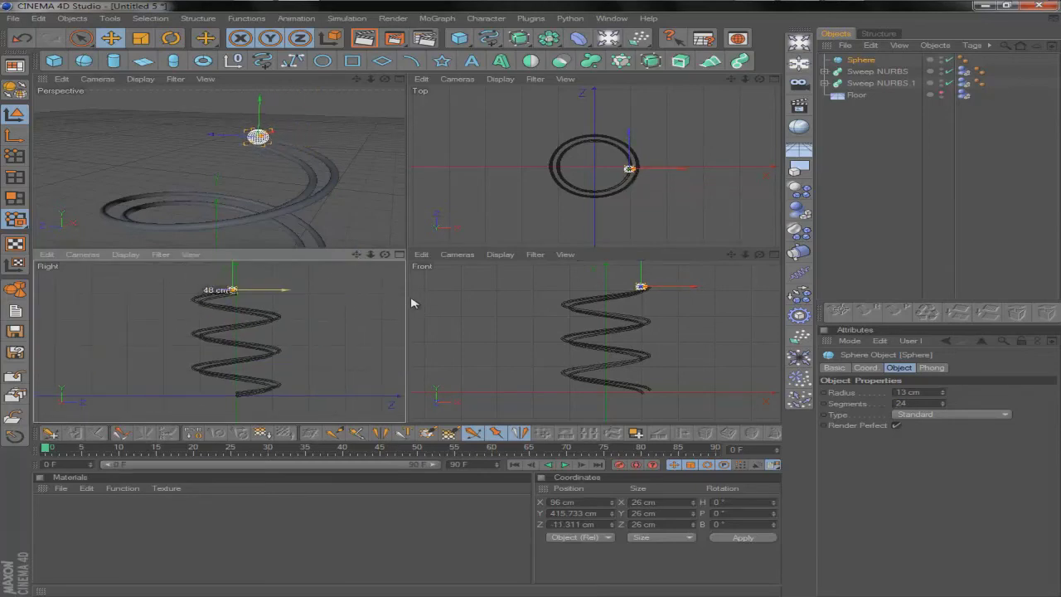
Step: Fine-tune the sphere's position between the two rails to about X 102 cm, Y 418 cm and Z -12 cm
middle_click(215, 146)
scroll(428, 286, "up", 5)
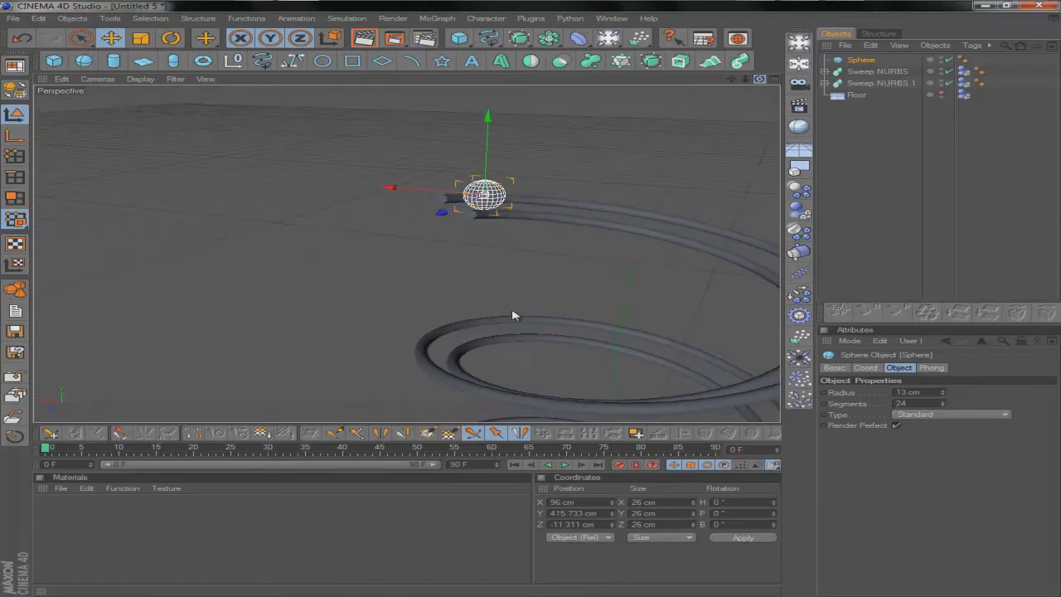
left_click_drag(512, 315, 649, 140, "alt")
left_click_drag(446, 193, 435, 191)
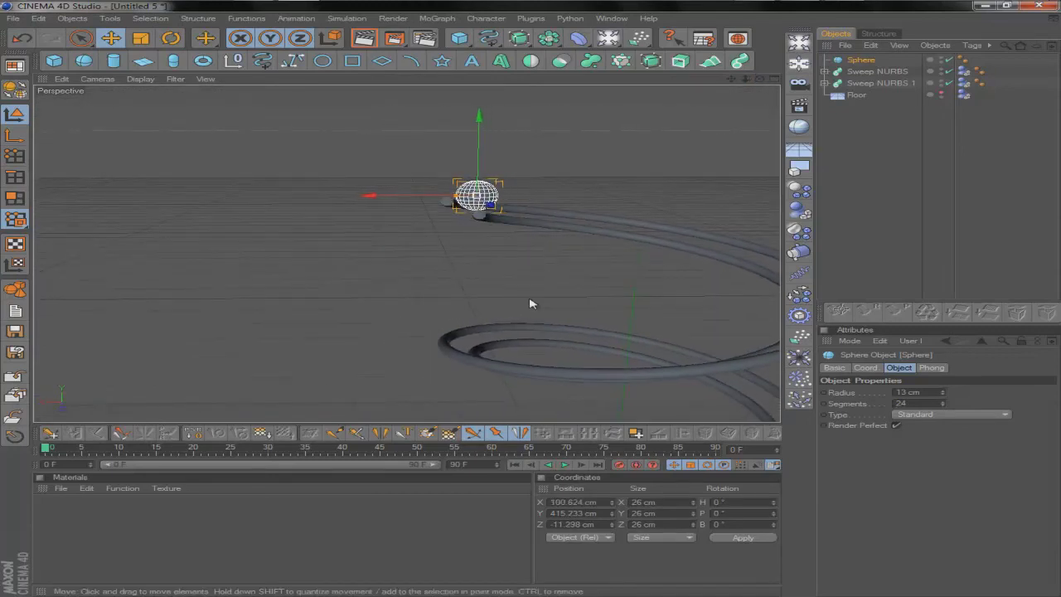
Step: Set the radius of both sweep profile circles to 3 cm to thin the rails
left_click(824, 71)
left_click(824, 106)
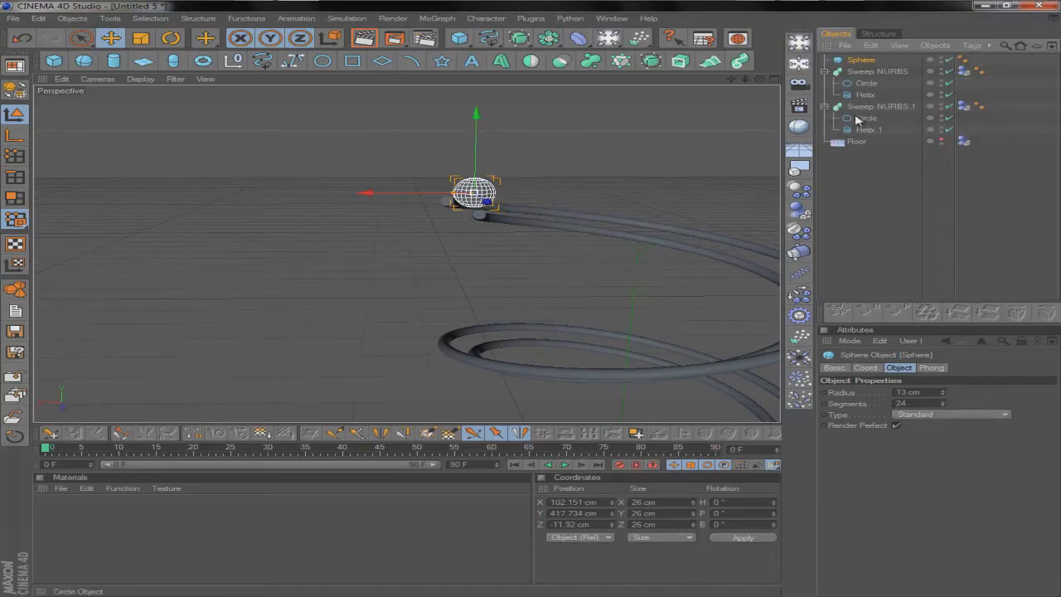
left_click(862, 119, "ctrl")
left_click(862, 84, "ctrl")
left_click(868, 87)
left_click(869, 120, "ctrl")
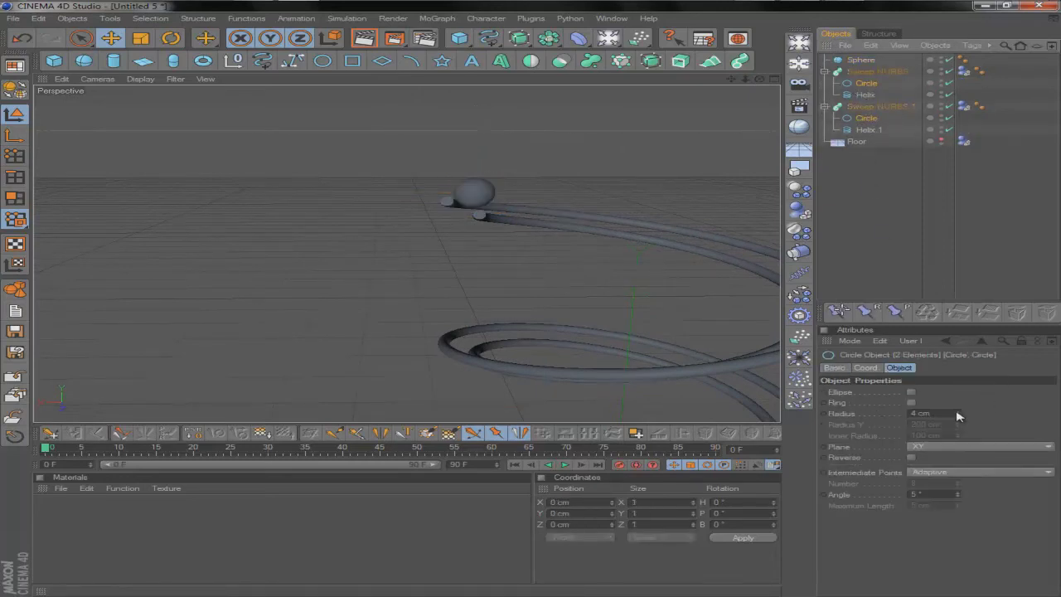
left_click(958, 417)
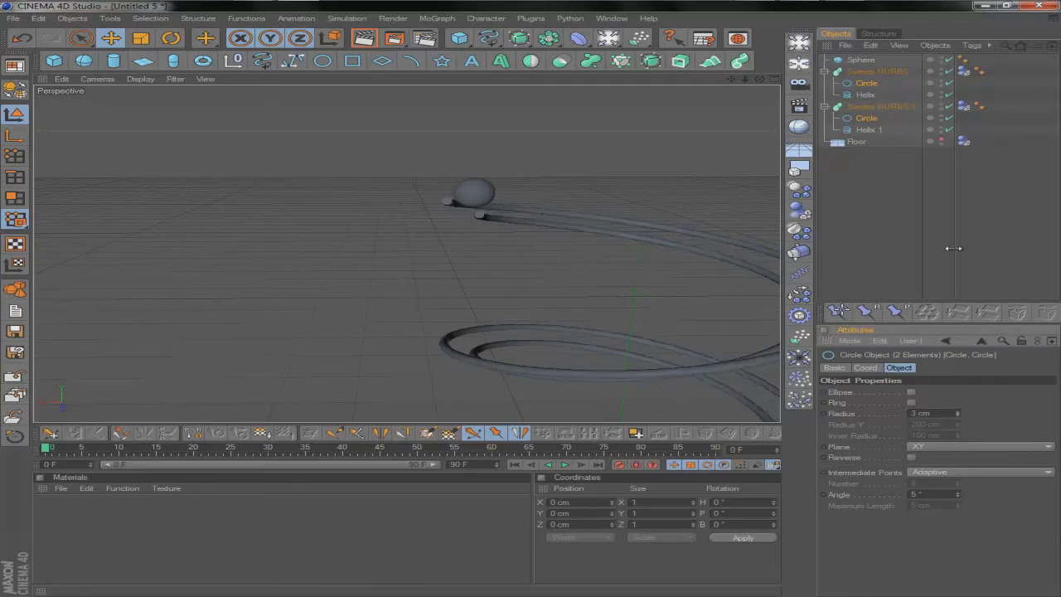
left_click(904, 222)
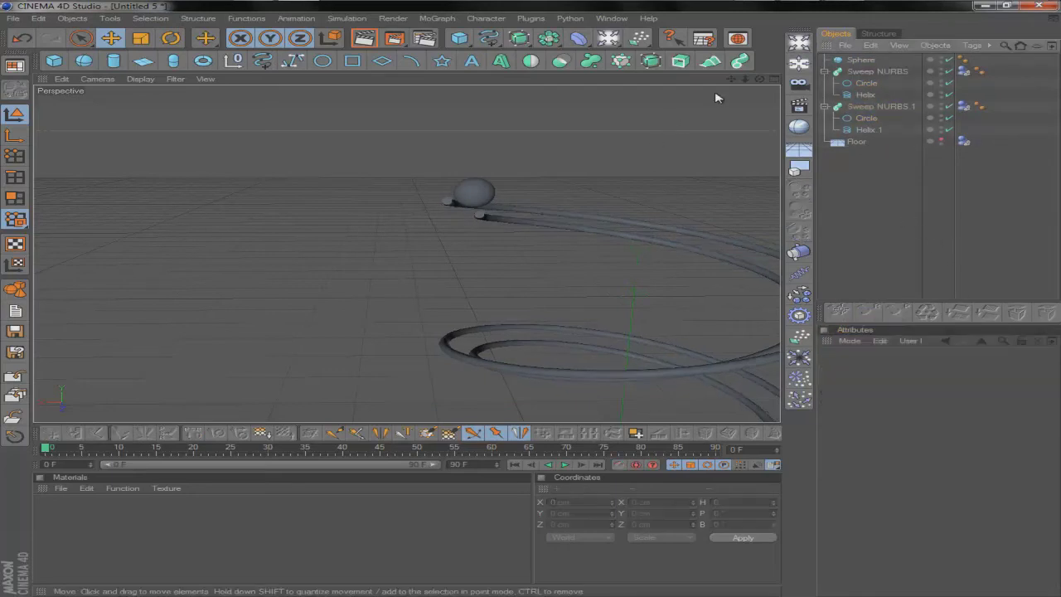
Step: Shrink the sphere to a radius of about 11.6 cm and shift it along X to about 102.3 cm between the rails
left_click(863, 61)
mouse_move(650, 148)
left_mouse_down("alt")
mouse_move(533, 300)
mouse_move(663, 159)
left_mouse_up("alt")
left_click_drag(456, 193, 460, 193)
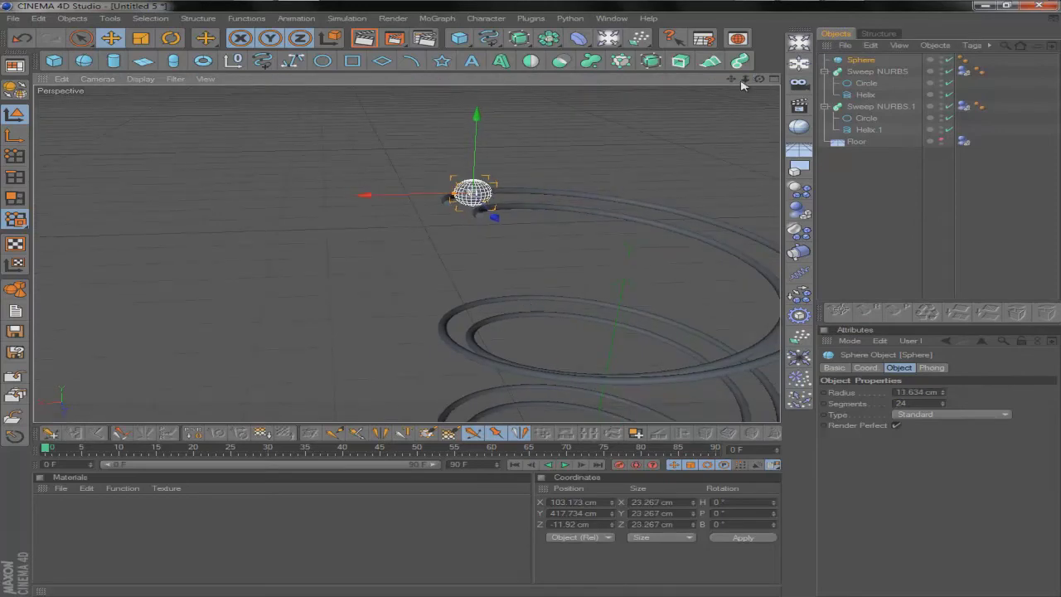
mouse_move(533, 301)
left_mouse_down("alt")
mouse_move(572, 303)
mouse_move(539, 301)
mouse_move(535, 182)
mouse_move(534, 302)
left_mouse_up("alt")
left_click(895, 177)
Step: Make the sphere a dynamics rigid body with 0% bounce and 0% collision noise
left_click(860, 60)
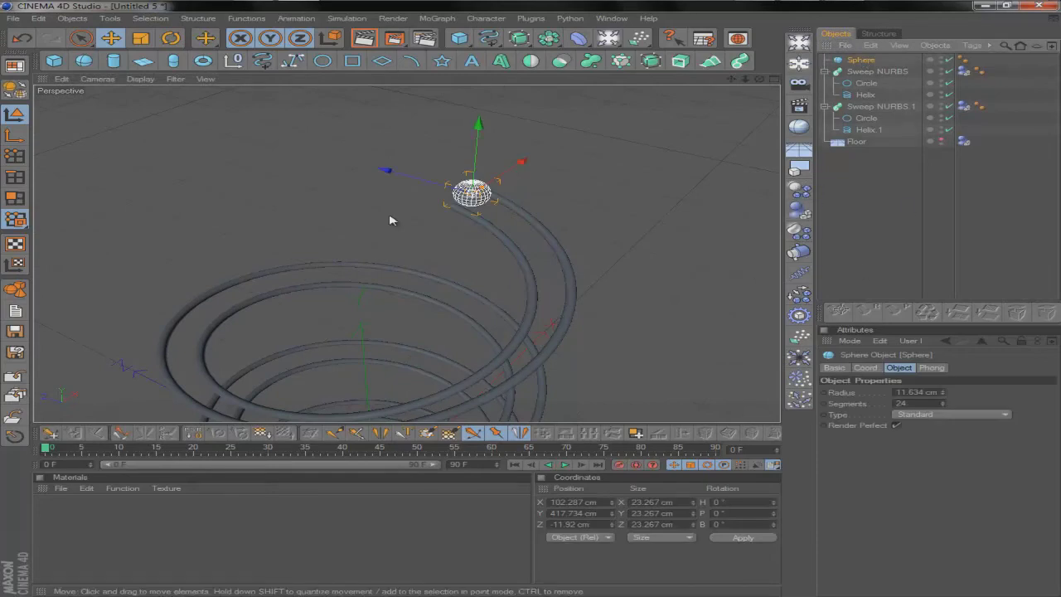
left_click(296, 19)
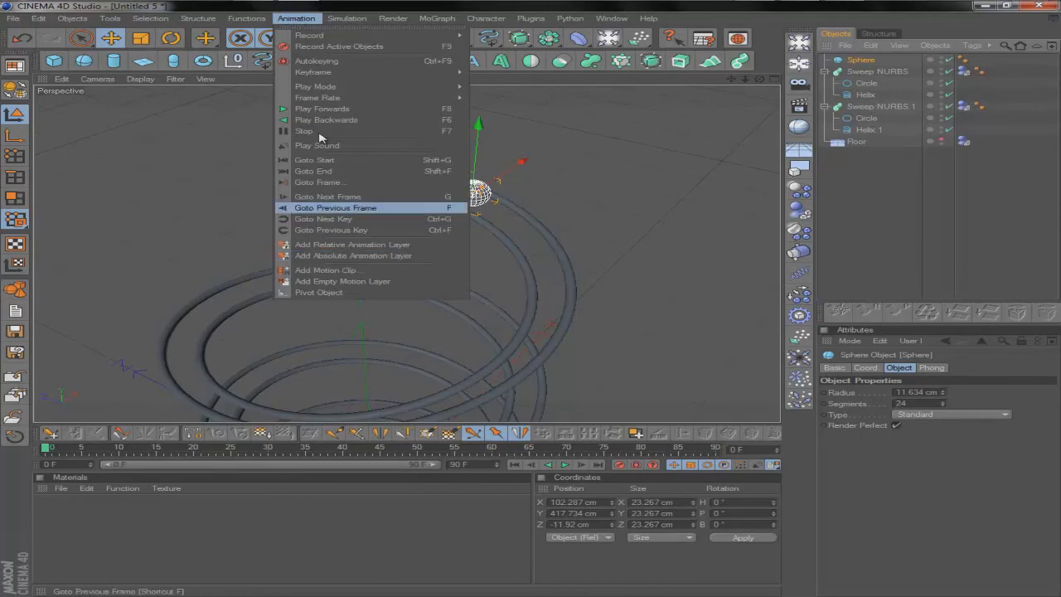
mouse_move(344, 18)
mouse_move(352, 47)
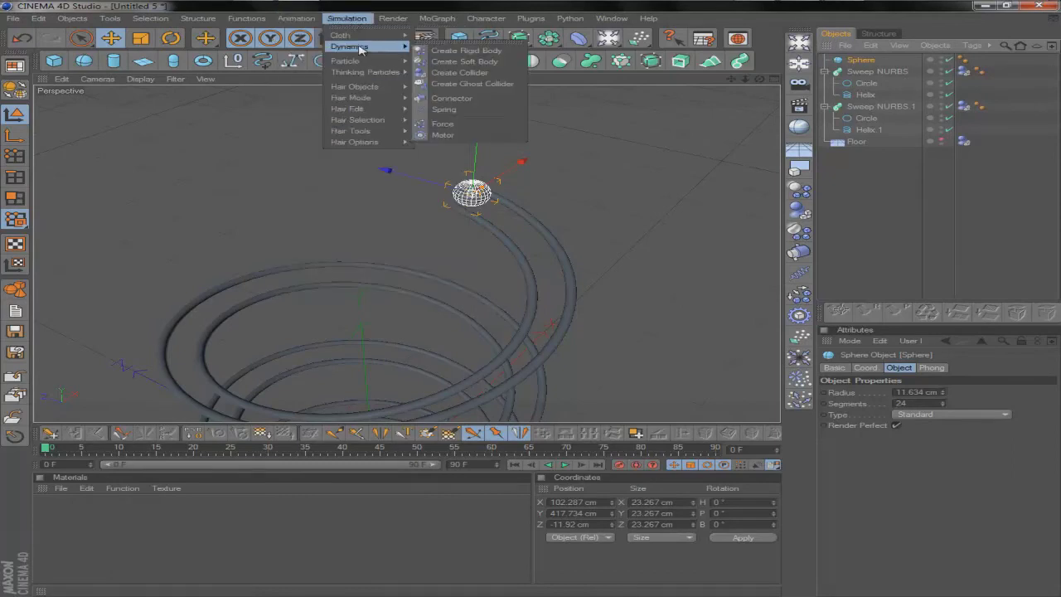
left_click(465, 50)
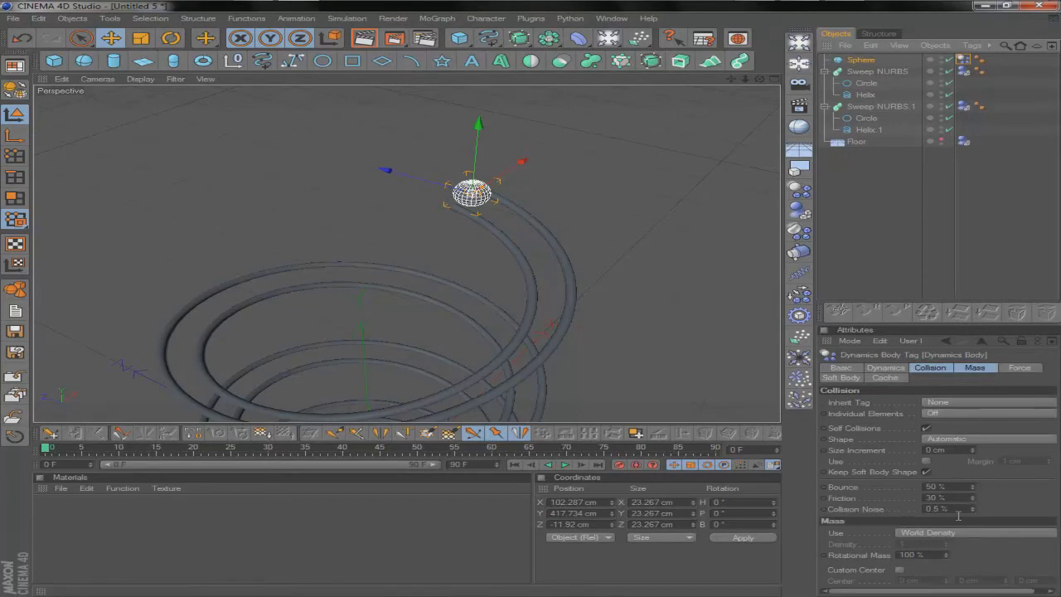
left_click(838, 488)
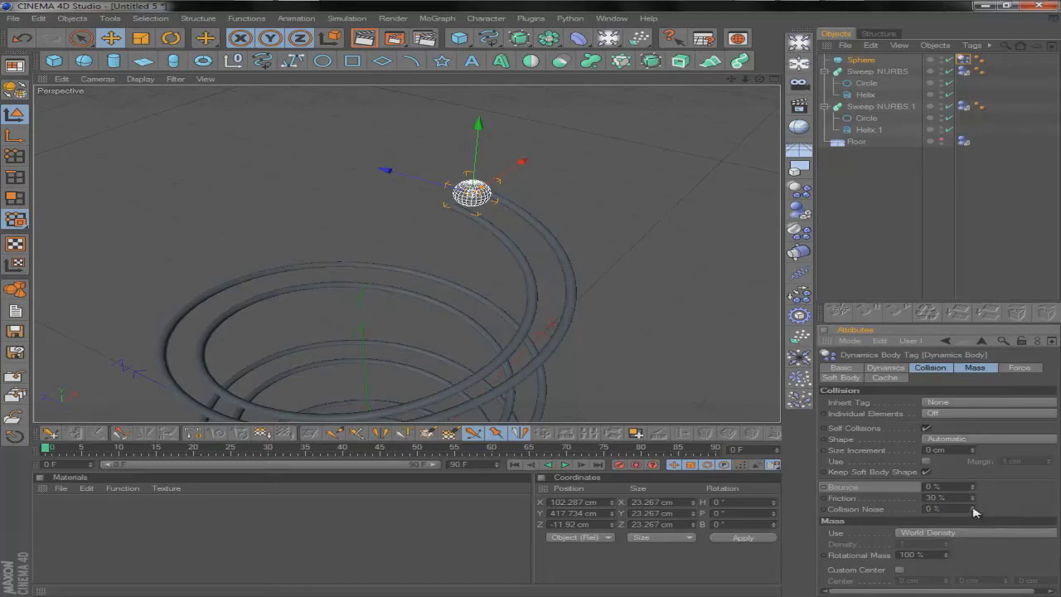
Step: Set the animation length to 400 frames and play the simulation of the sphere on the rails
left_click(869, 196)
left_click_drag(523, 309, 516, 300)
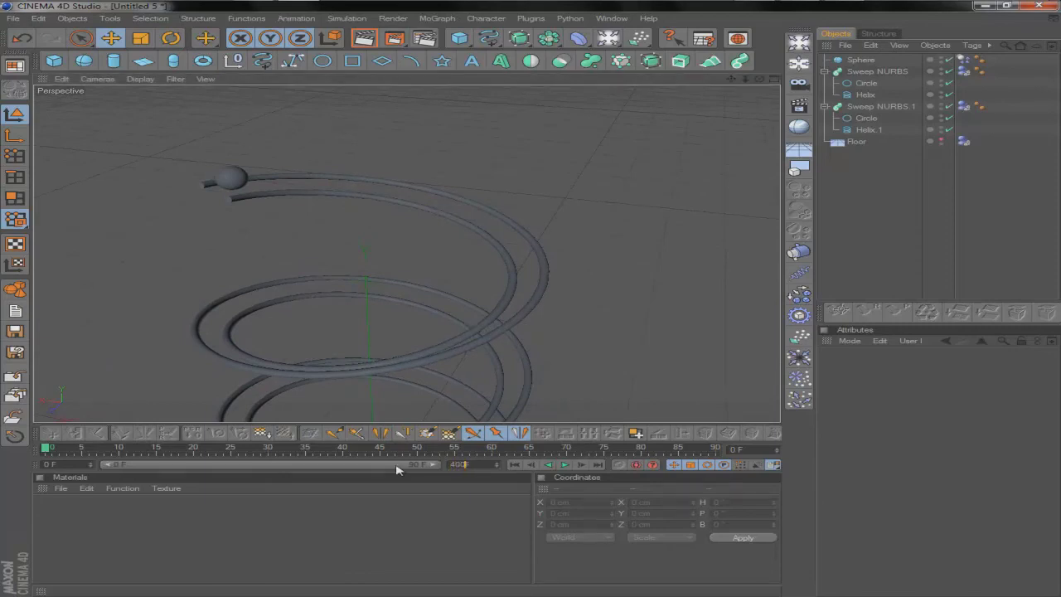
left_click(563, 465)
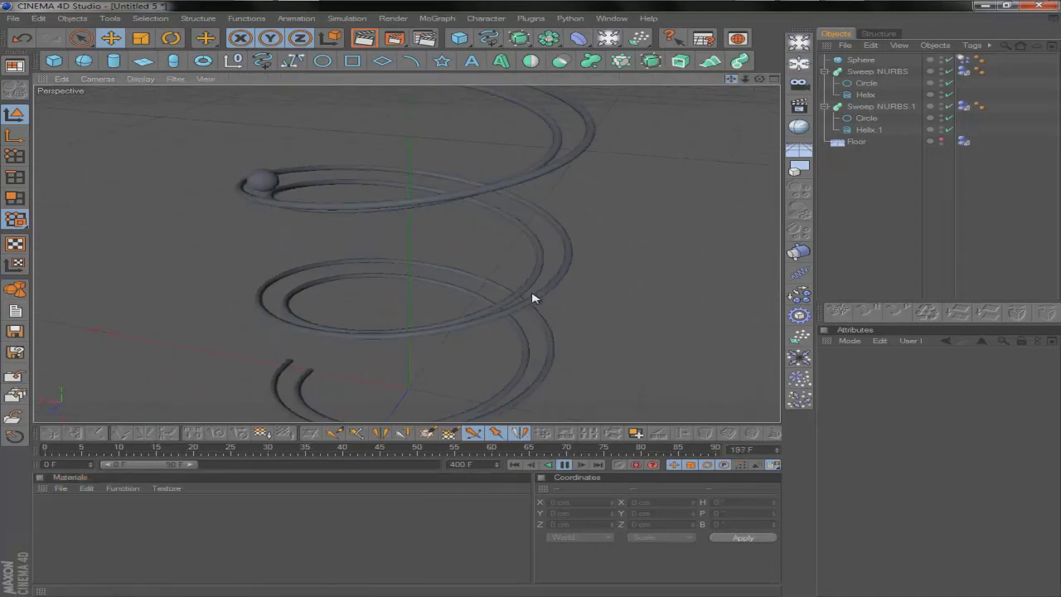
Step: Extend the timeline's preview range to 400 frames and replay the simulation from the start, ending back at frame 0
left_click(867, 60)
left_click_drag(202, 470, 439, 466)
left_click(866, 229)
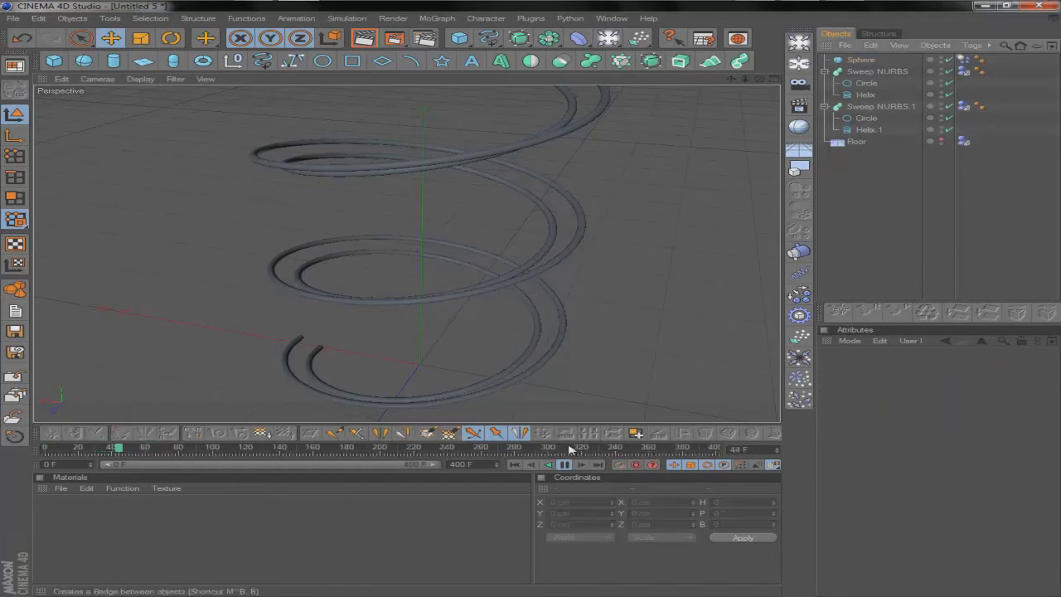
left_click(515, 466)
left_click(564, 465)
left_click(515, 466)
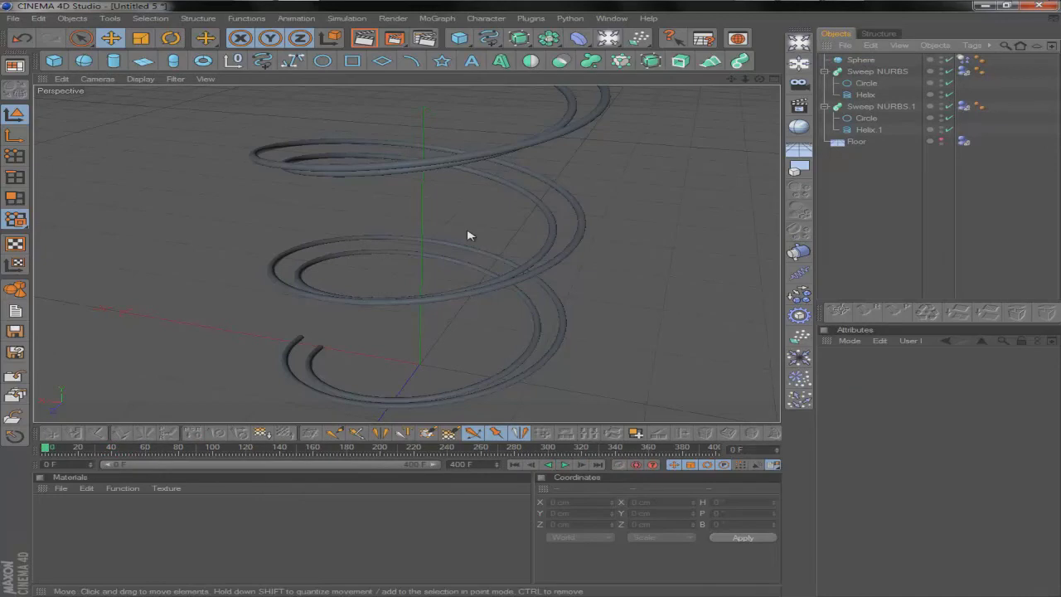
Step: Load the Metal-Chrome material preset from the Visualize metal materials
scroll(458, 227, "down", 3)
left_click_drag(730, 79, 348, 389)
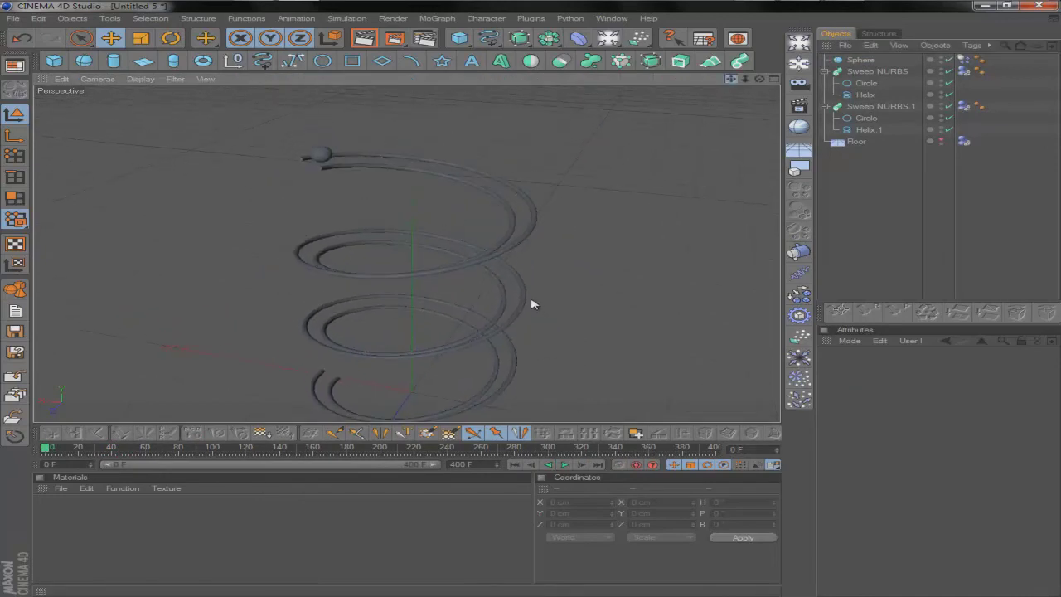
left_click(61, 488)
mouse_move(116, 449)
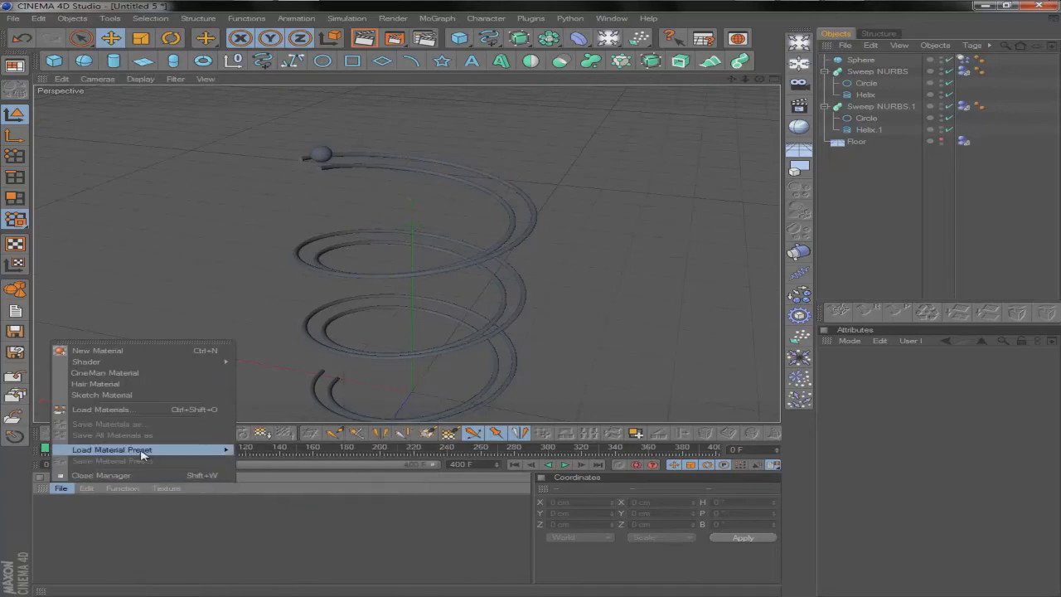
mouse_move(85, 454)
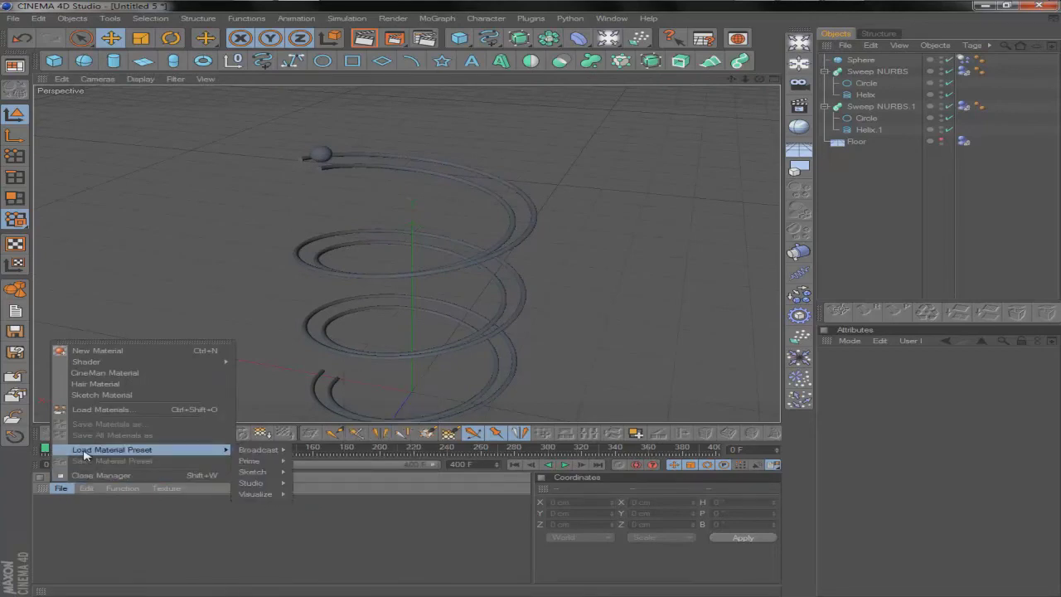
mouse_move(264, 494)
mouse_move(314, 495)
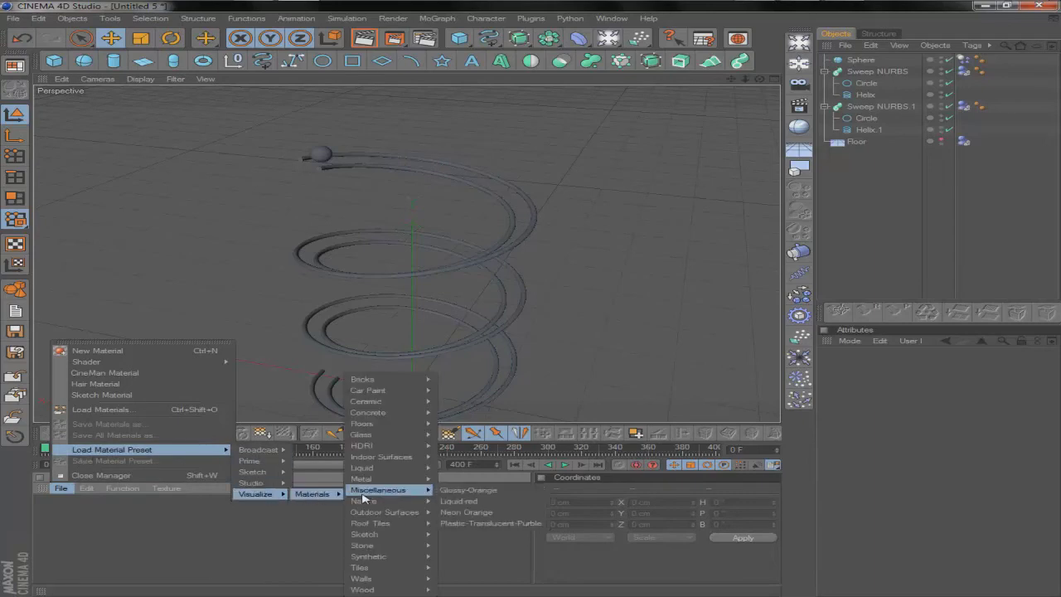
mouse_move(397, 479)
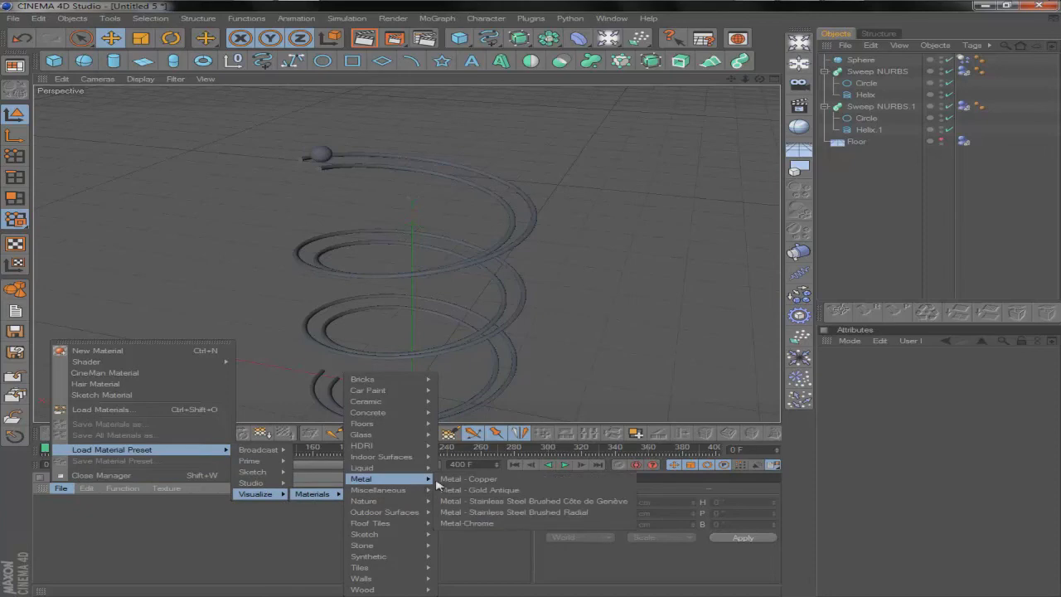
left_click(485, 460)
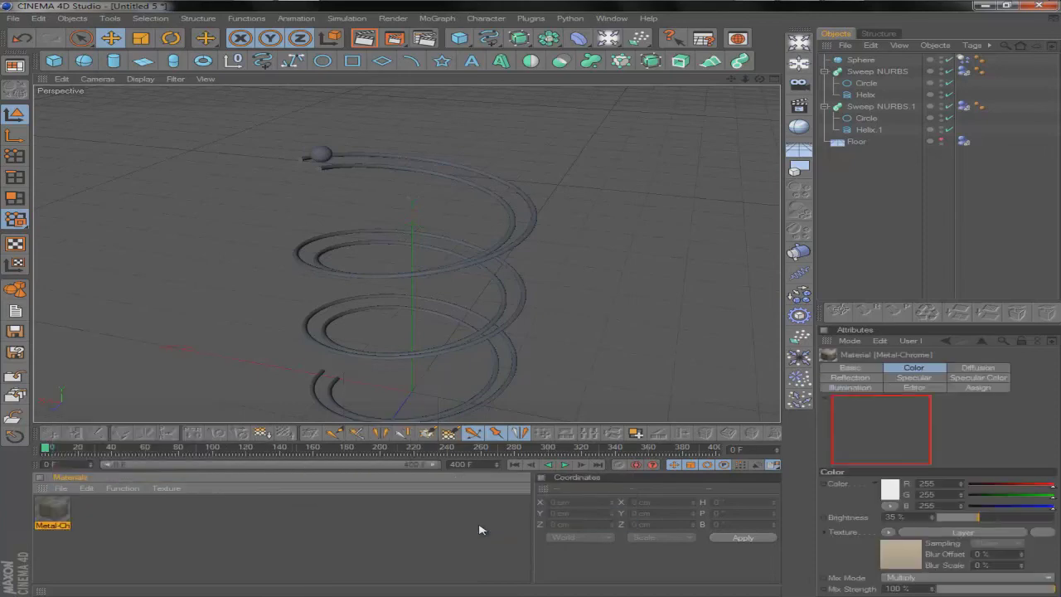
Step: Open the Metal-Chrome material for editing and change its preview shape to Object (Anim)
right_click(59, 515)
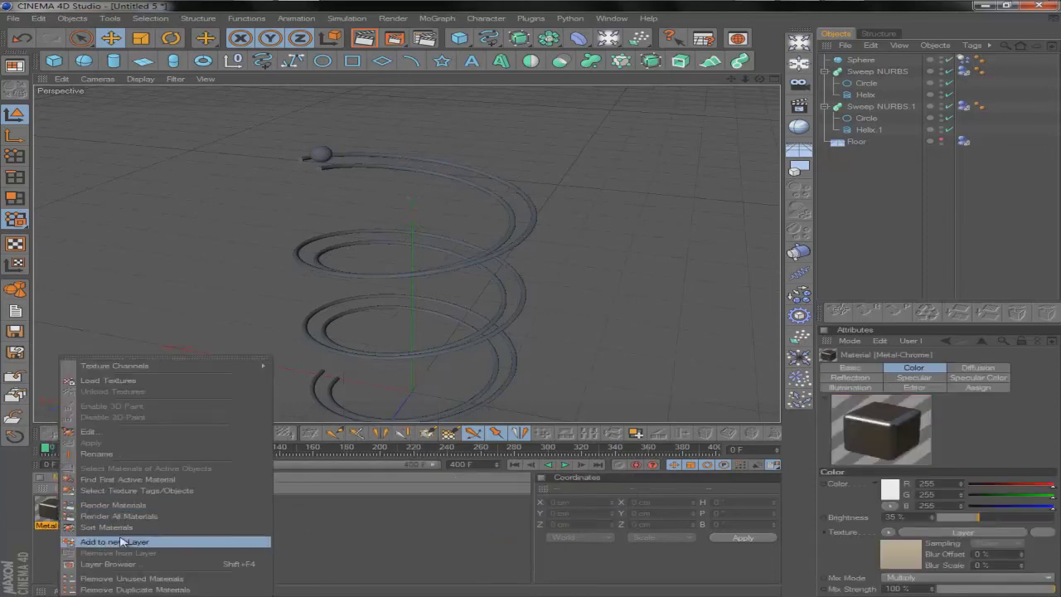
left_click(62, 528)
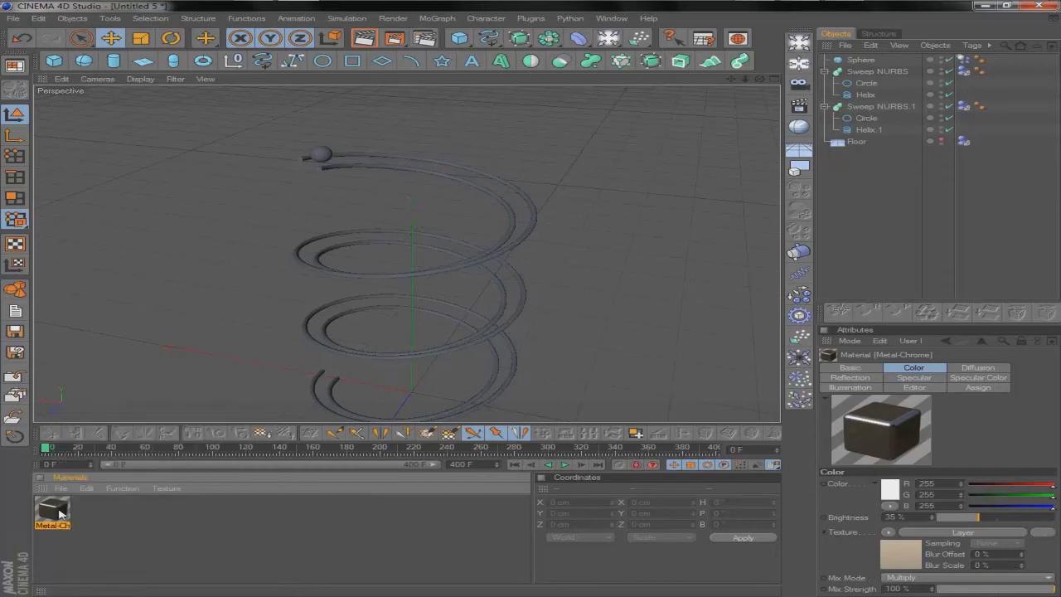
double_click(61, 516)
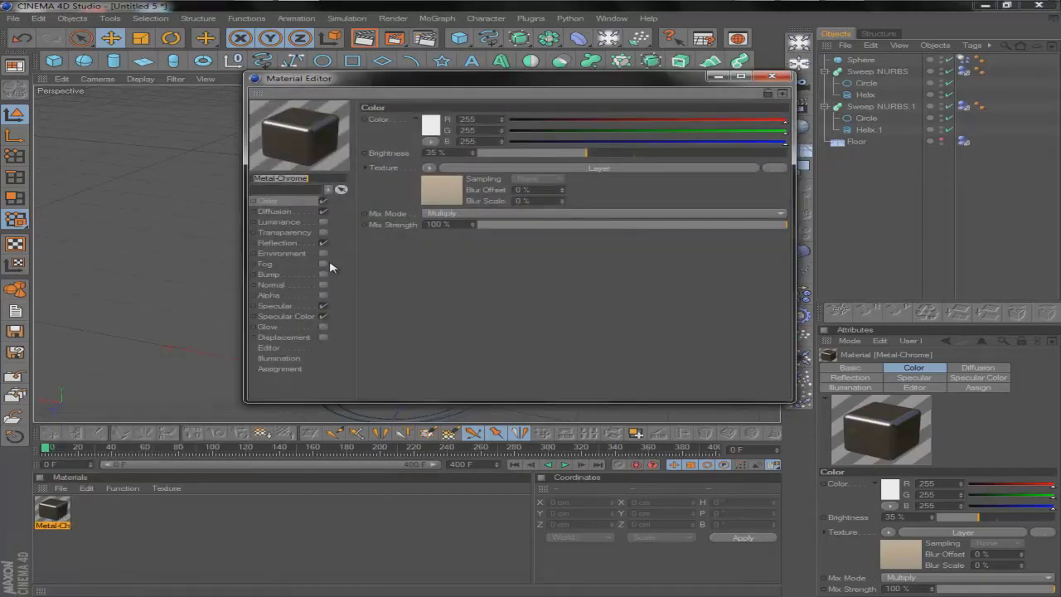
right_click(299, 137)
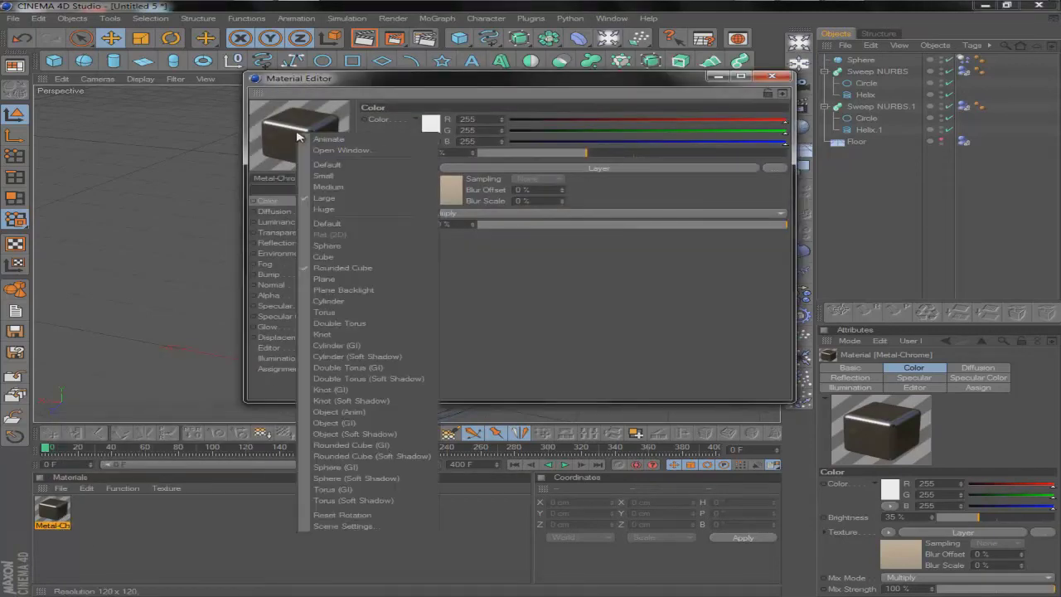
left_click(343, 411)
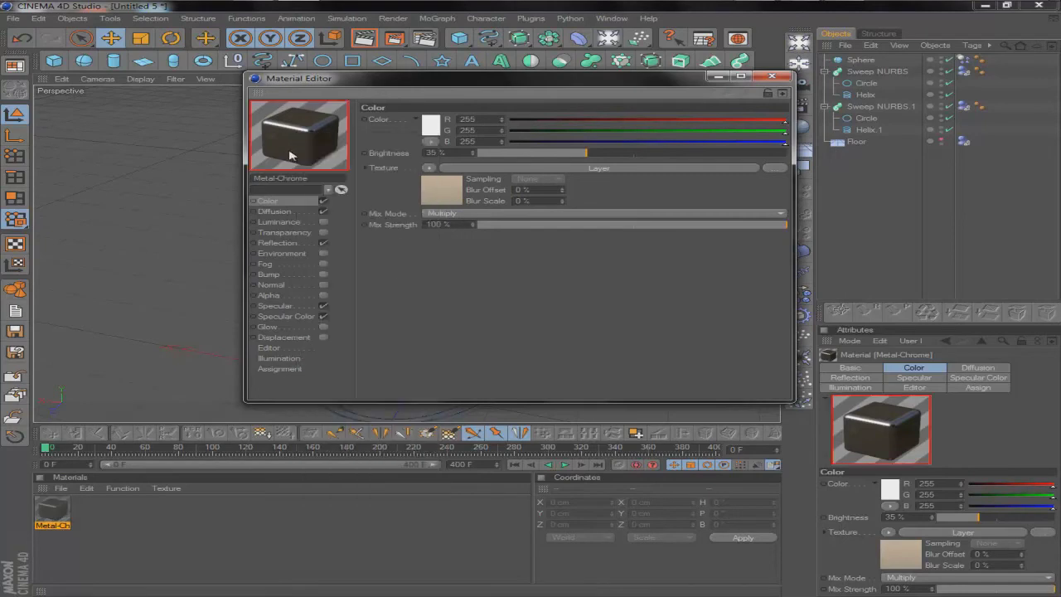
Step: Change the base color of the Lumas shader in the material's Color texture layer to a darker neutral grey
left_click(445, 196)
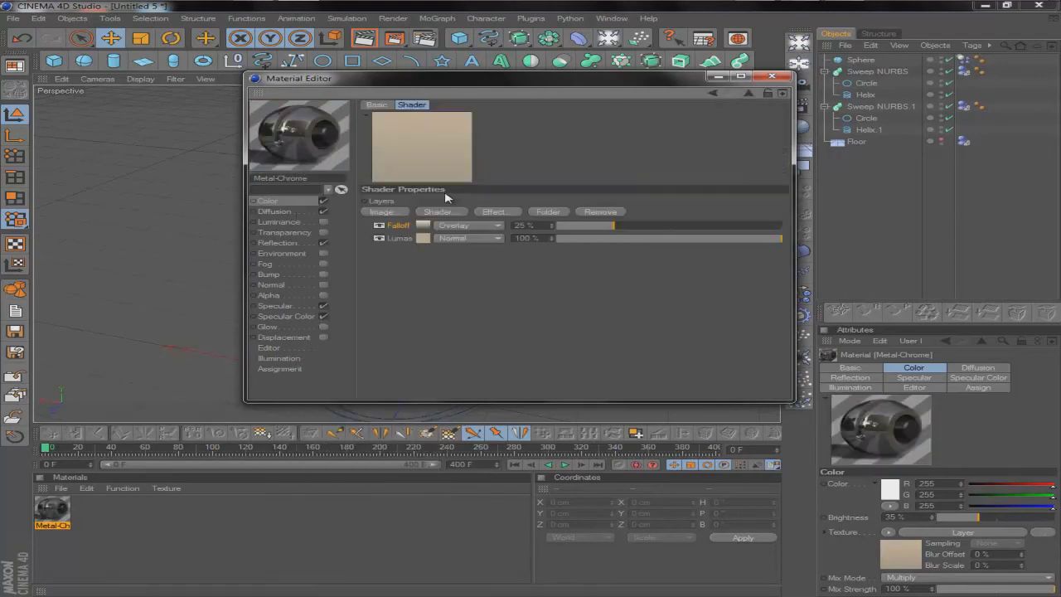
double_click(424, 239)
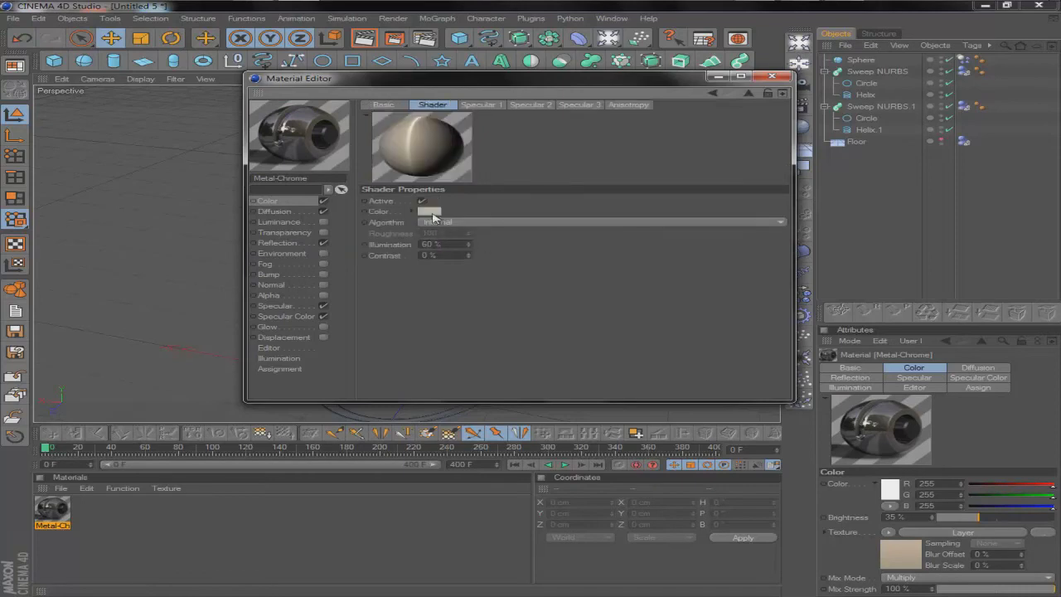
left_click(430, 212)
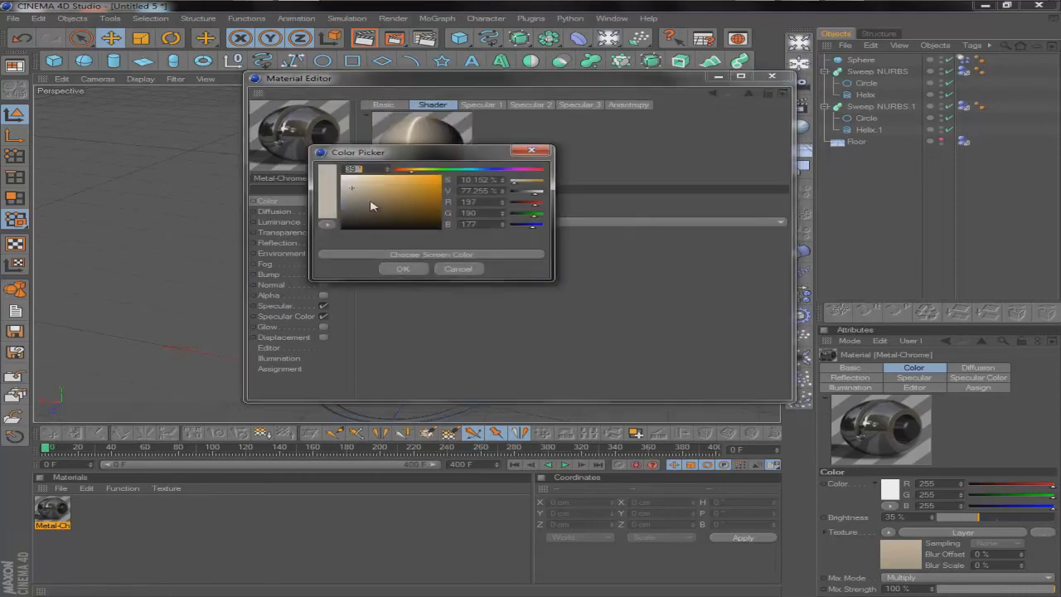
left_click(401, 269)
Step: Check the Lumas shader's Specular 1 color and set its Specular 2 color to neutral grey, RGB 139, 139, 139
left_click(479, 105)
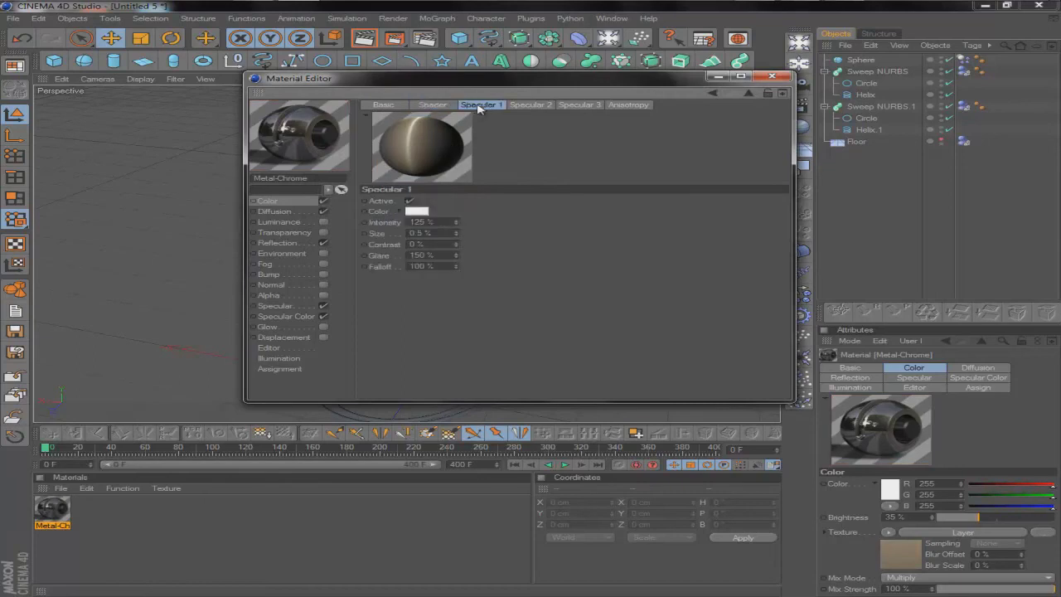
left_click(416, 213)
left_click(387, 266)
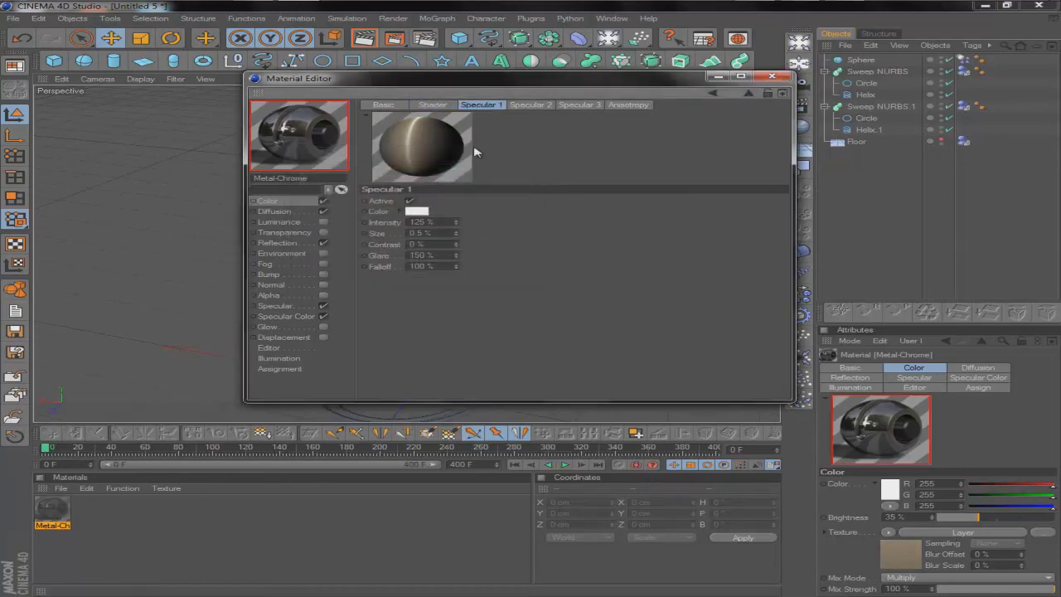
left_click(530, 104)
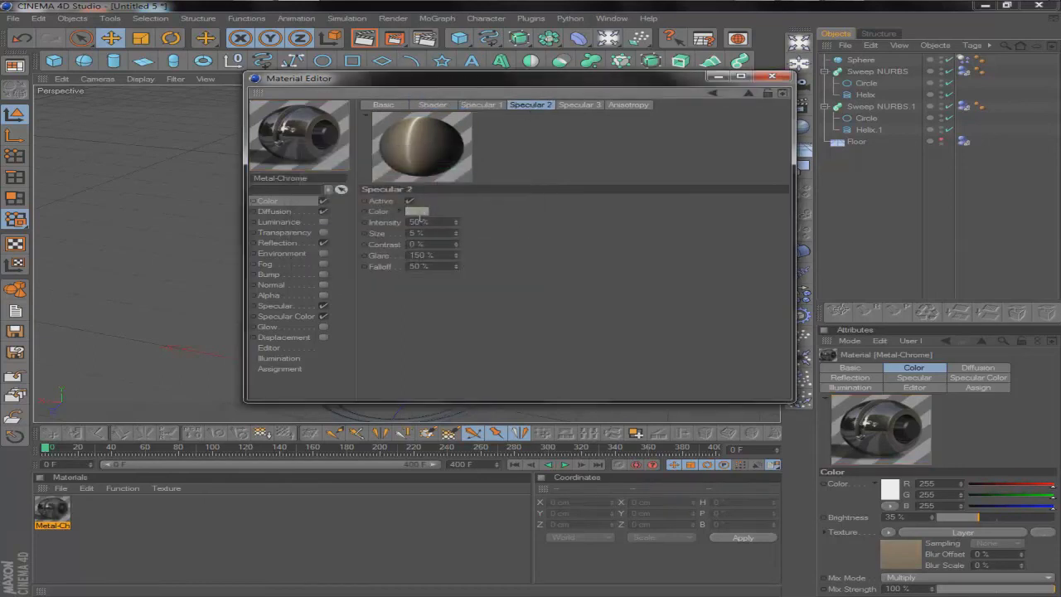
left_click(417, 212)
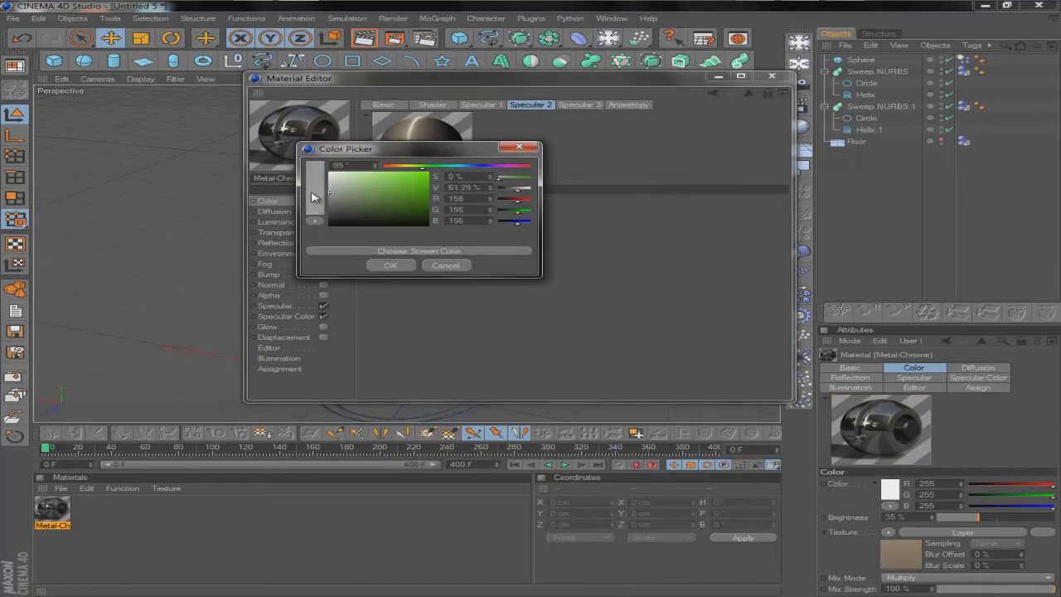
left_click(386, 264)
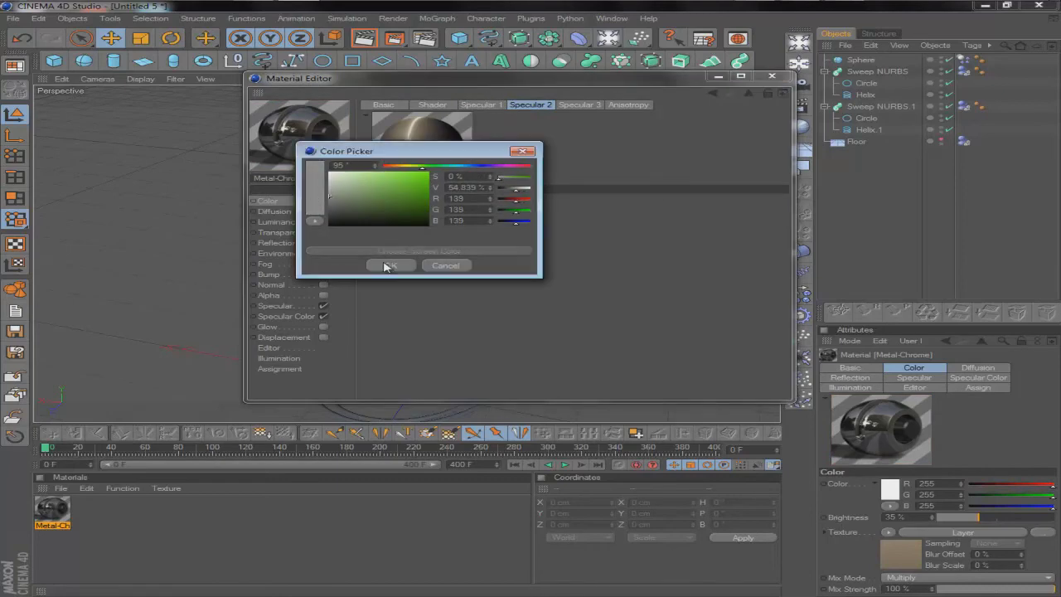
Step: Change the Lumas shader's Specular 3 color to a light, nearly neutral grey
left_click(579, 104)
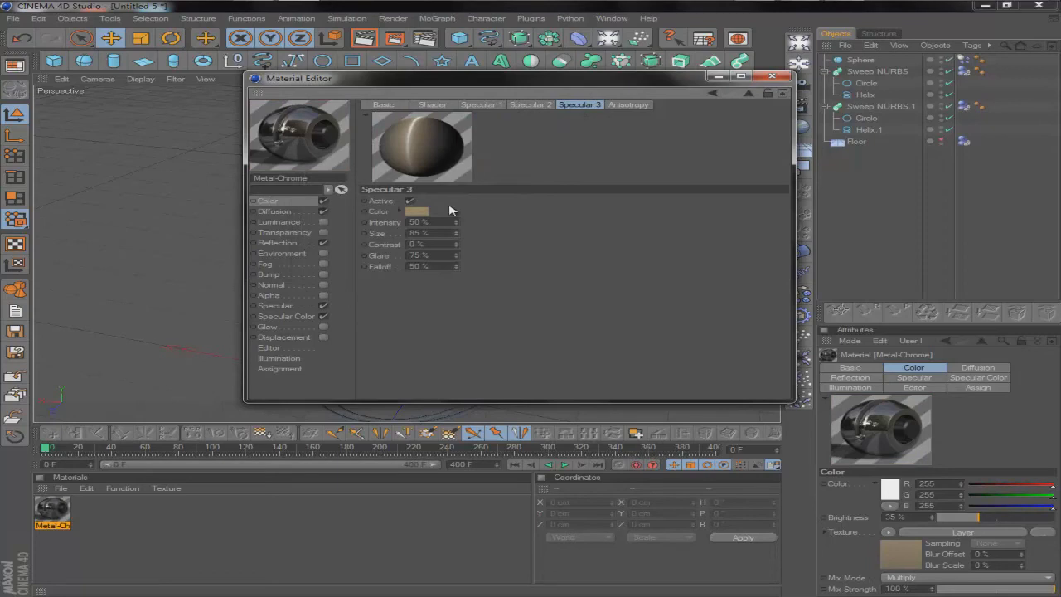
left_click(415, 212)
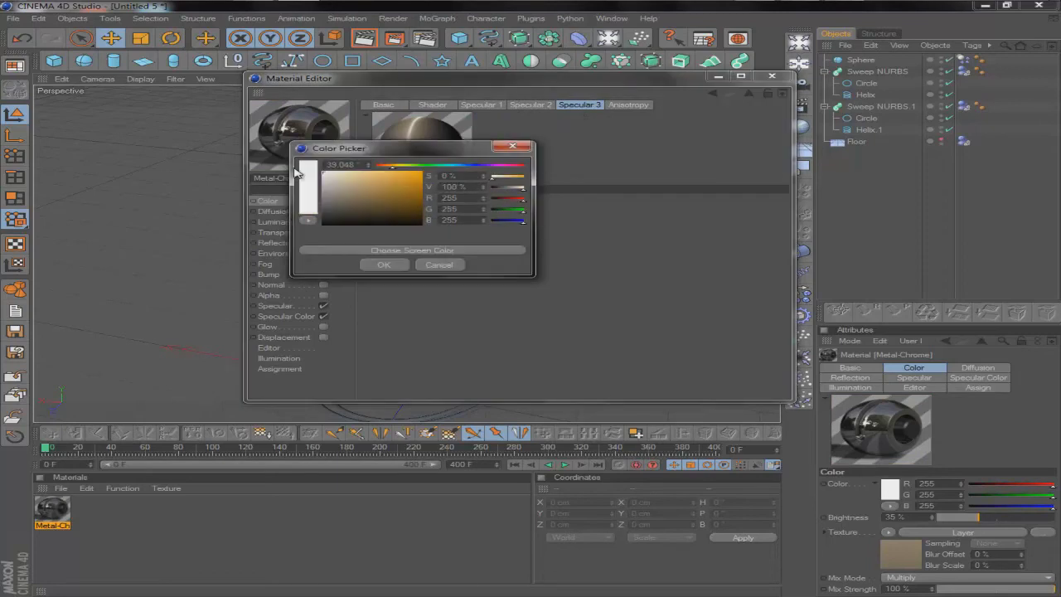
left_click_drag(289, 189, 316, 184)
left_click(380, 265)
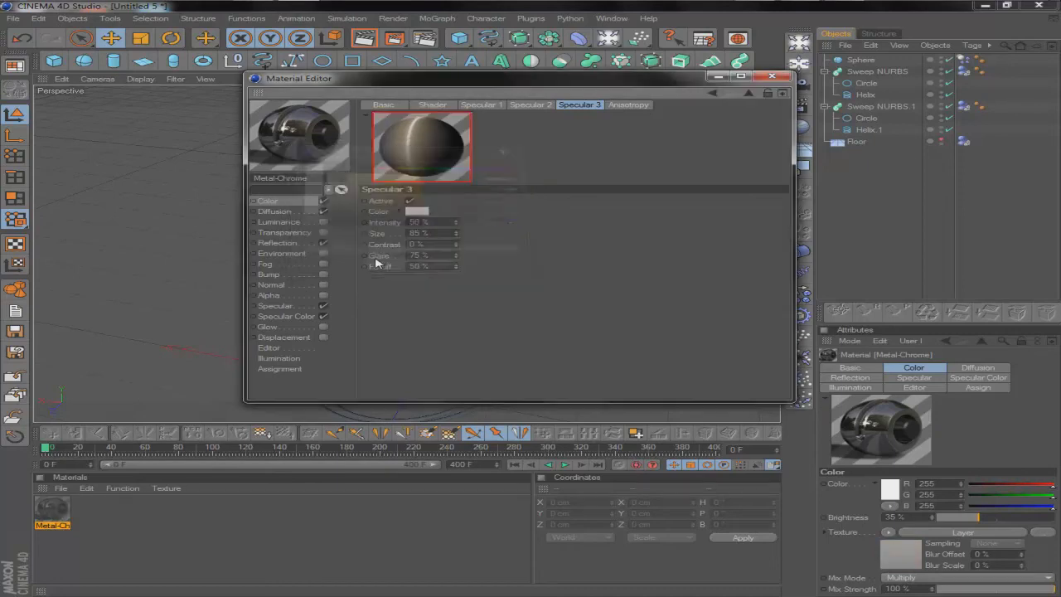
Step: Review the Lumas shader's remaining settings and the layer stack of the material's Color texture
left_click(632, 105)
left_click(432, 105)
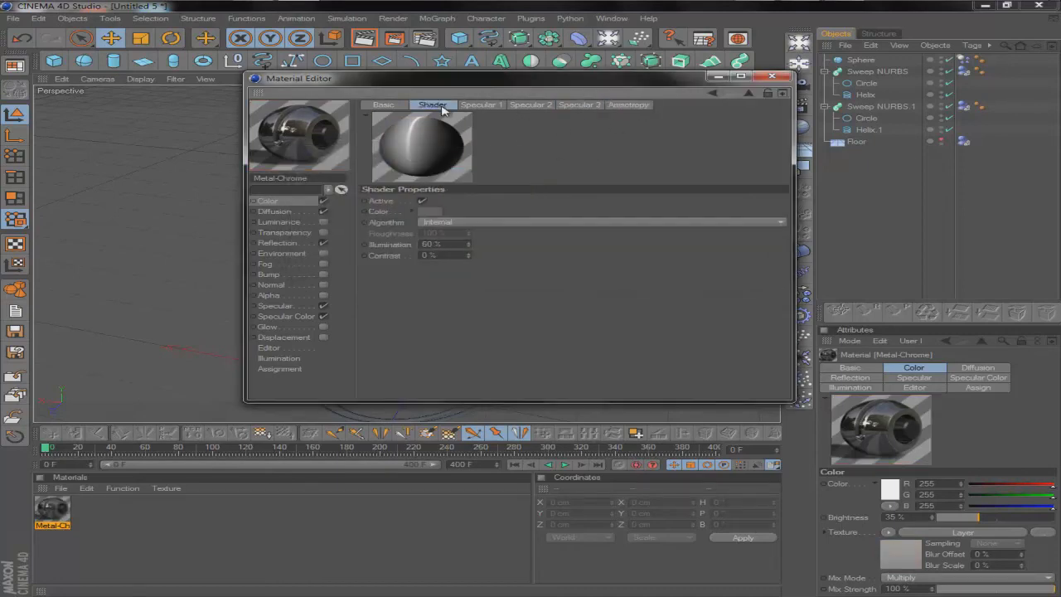
left_click(380, 106)
left_click(287, 204)
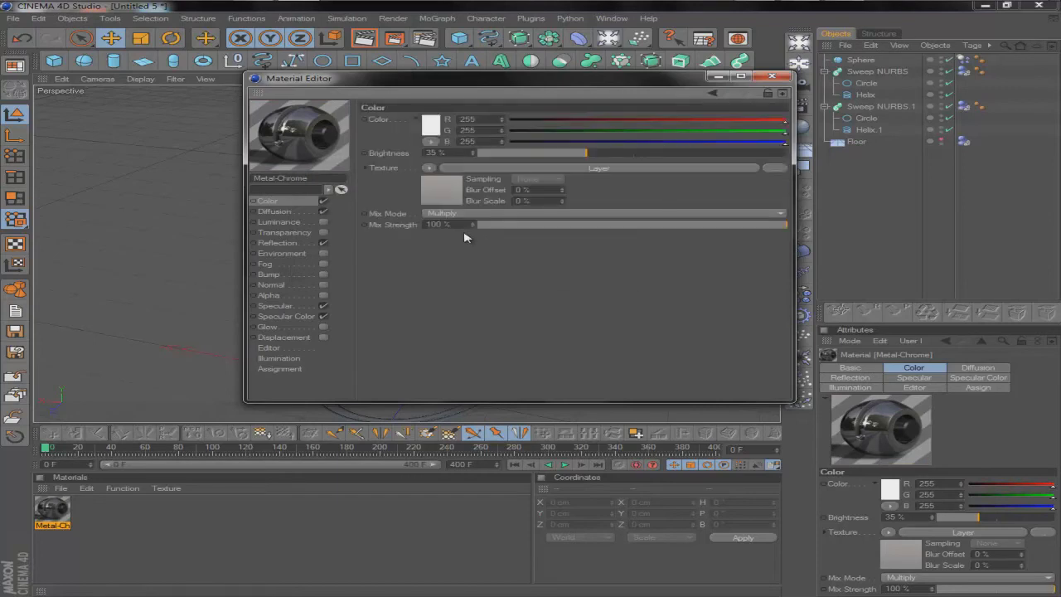
left_click(438, 193)
left_click(291, 200)
left_click(454, 199)
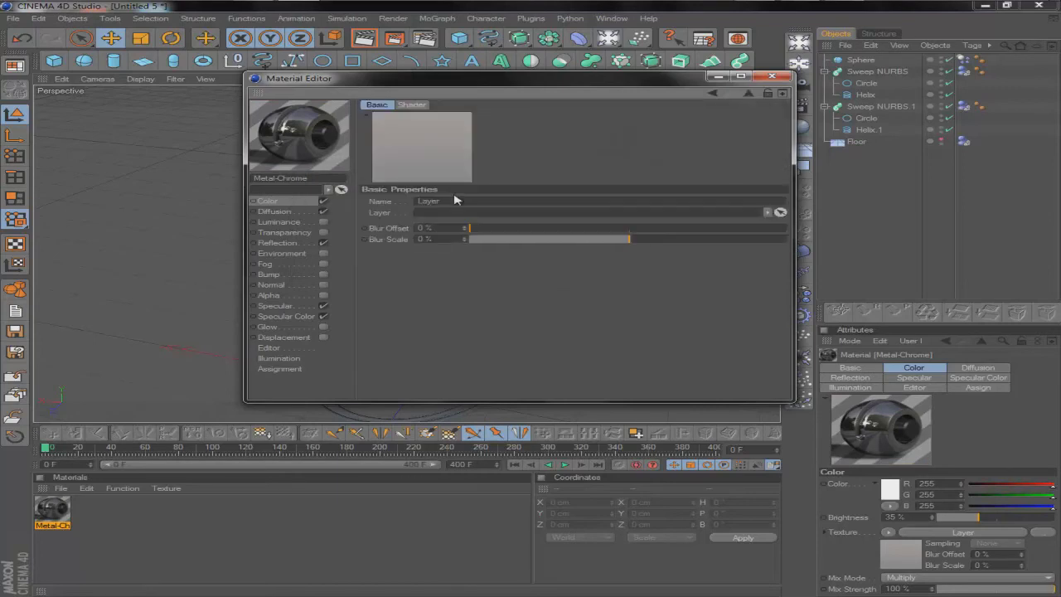
left_click(420, 105)
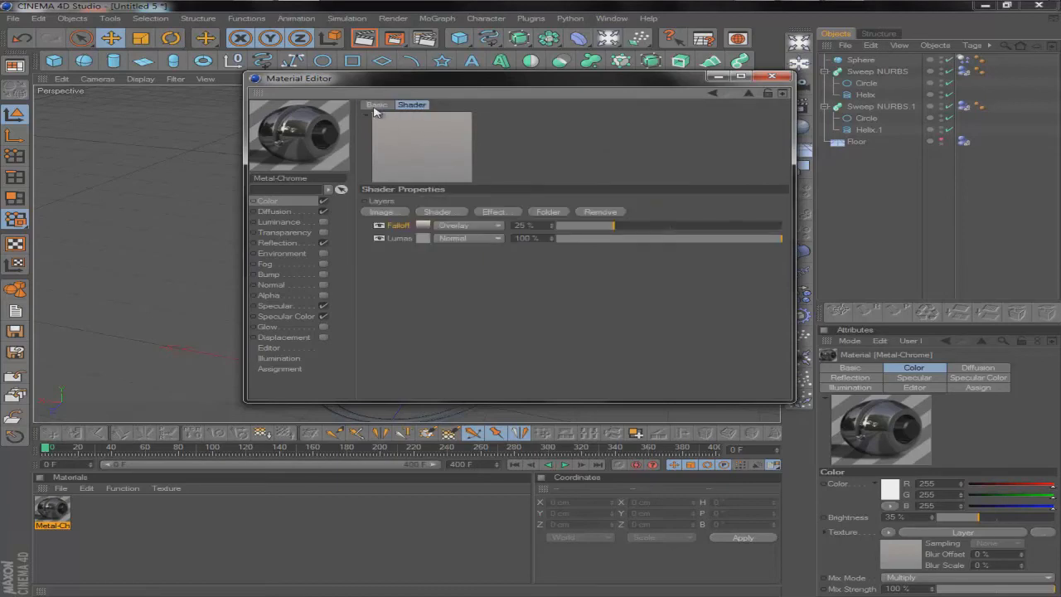
Step: In the Color texture's Falloff shader, enable Use Bump and set the gradient's light end color to neutral grey, RGB 227, 227, 227
left_click(376, 105)
left_click(412, 105)
left_click(425, 227)
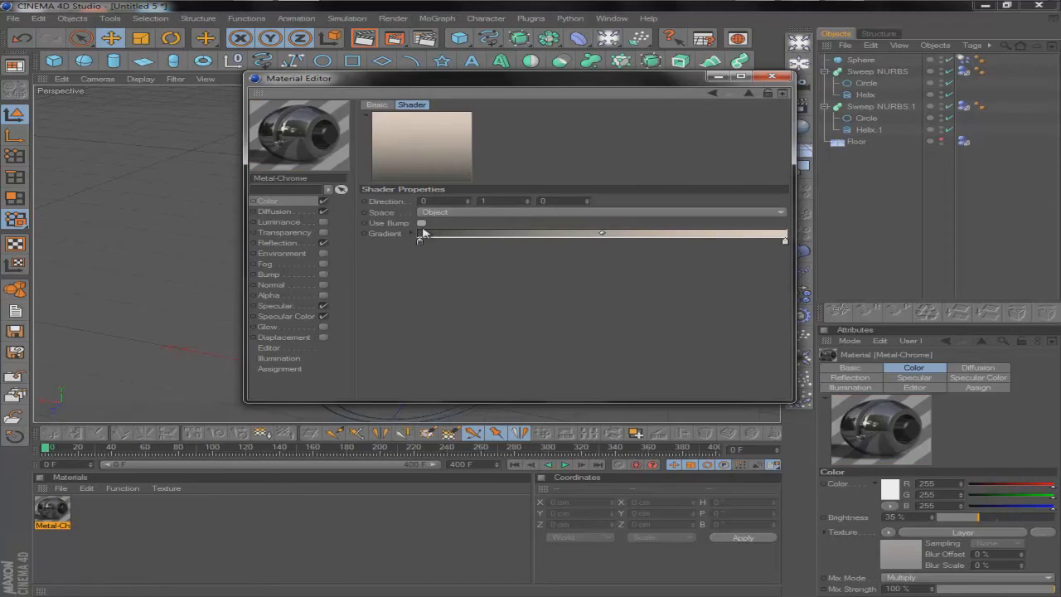
left_click(419, 243)
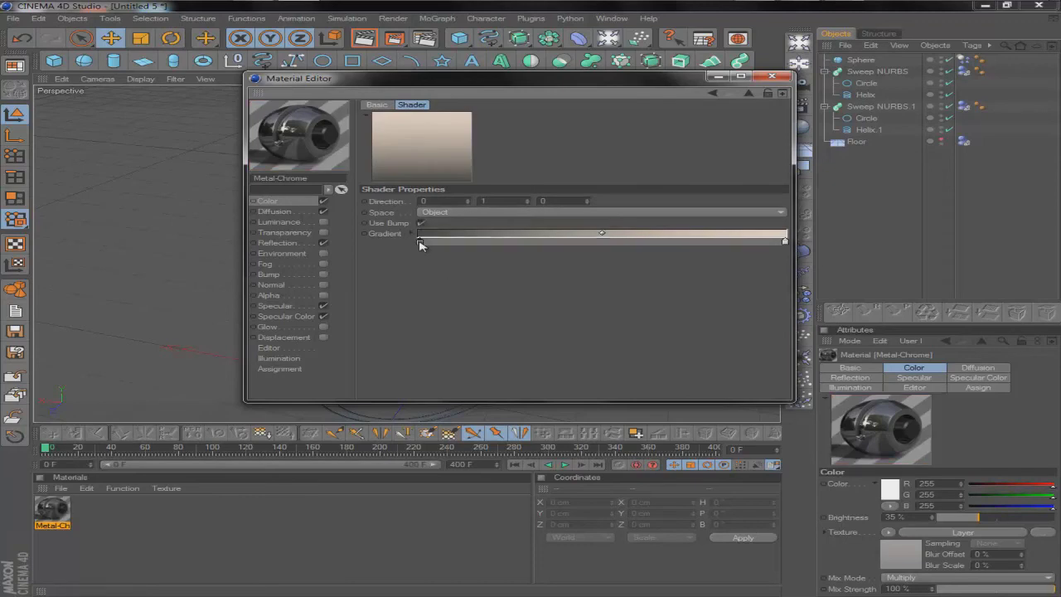
double_click(419, 244)
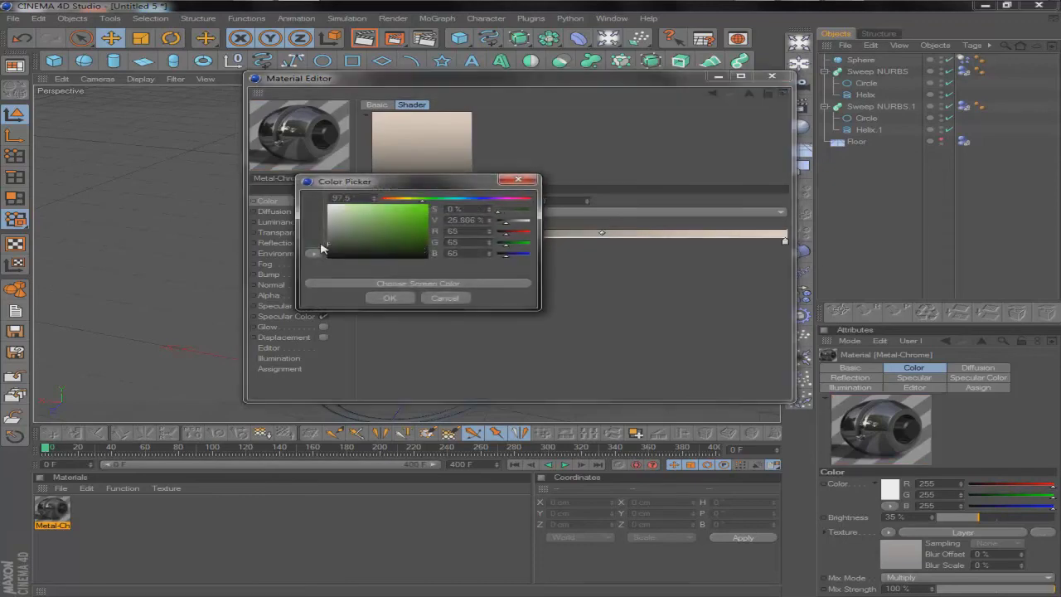
left_click(445, 297)
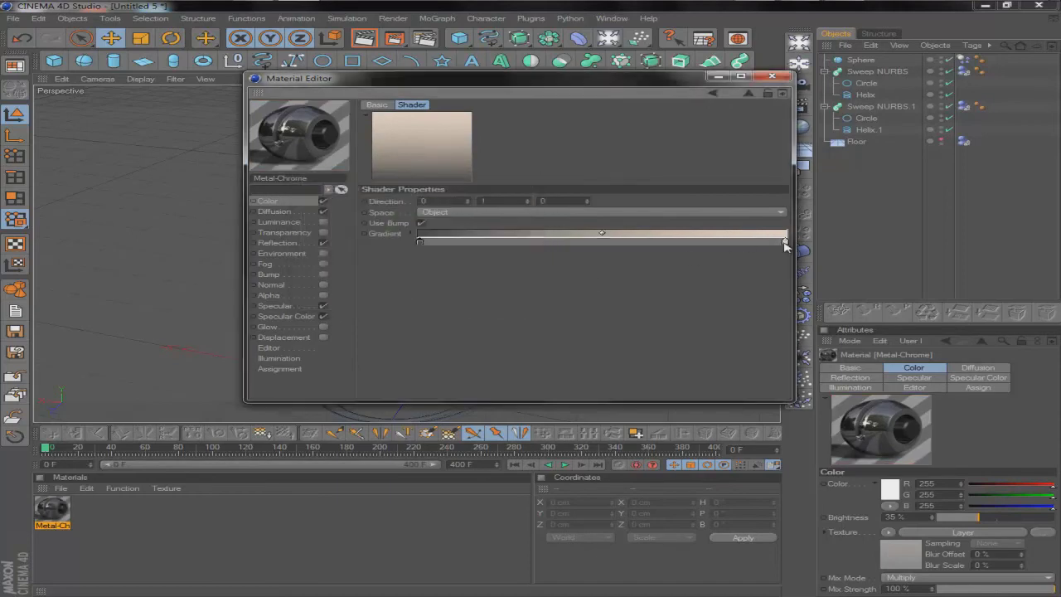
double_click(784, 243)
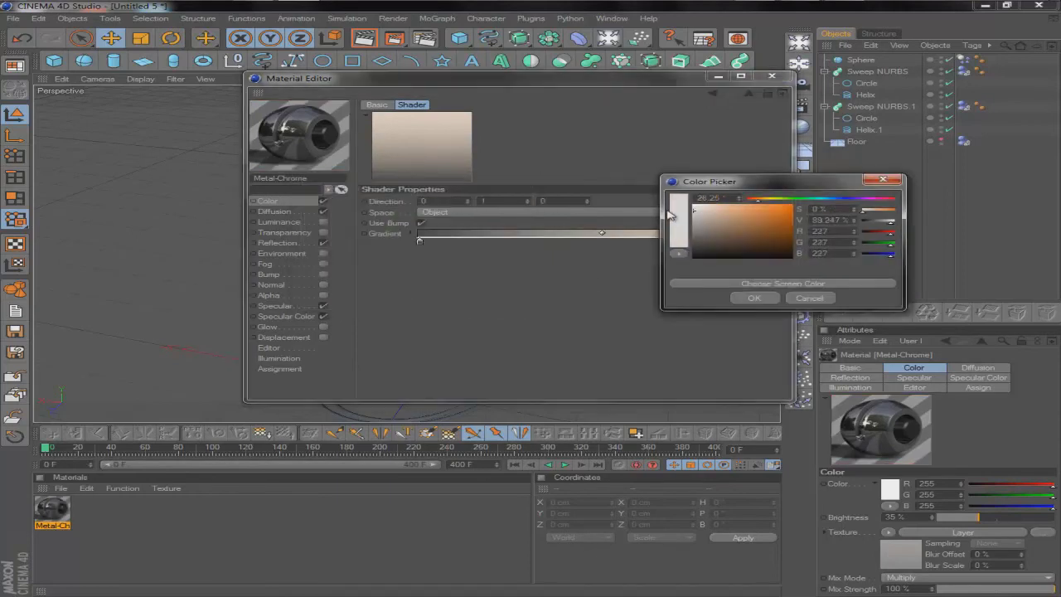
left_click(749, 299)
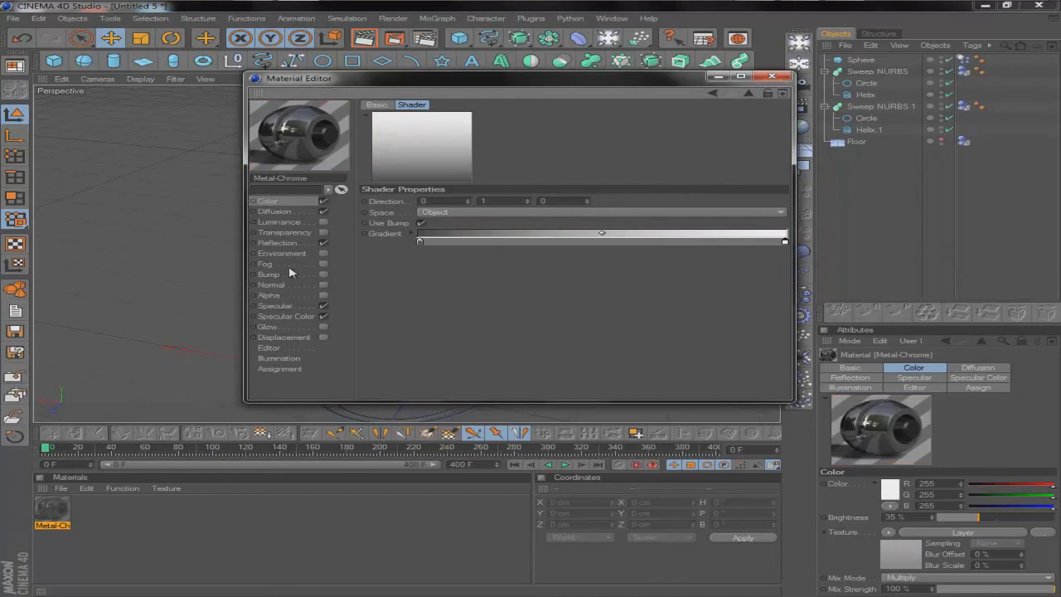
Step: Review the Metal-Chrome material's Diffusion, Reflection, Specular and Specular Color channels and close the material's settings
left_click(275, 211)
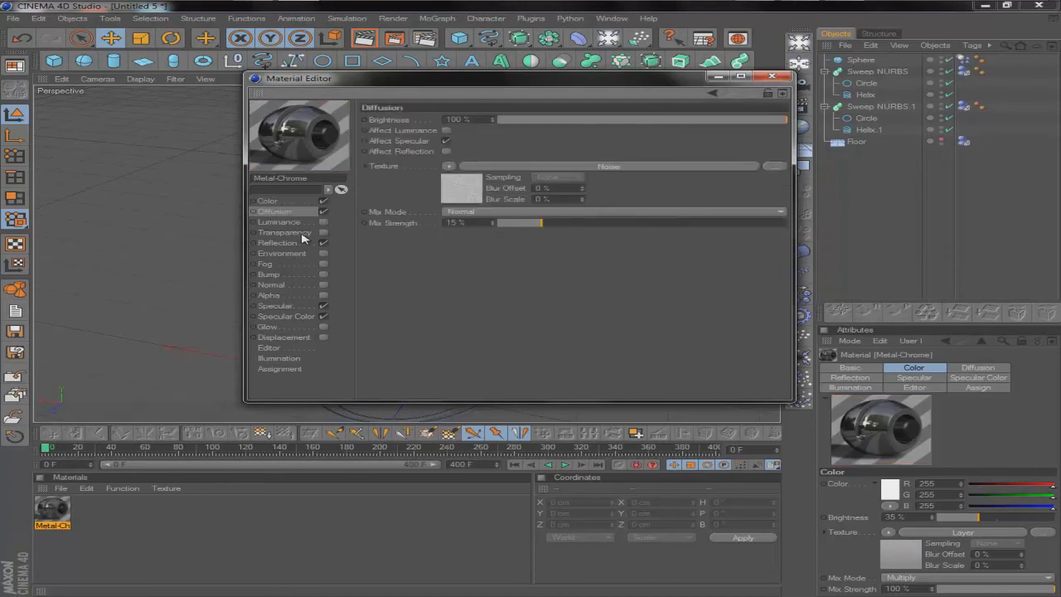
left_click(277, 243)
left_click(300, 305)
left_click(300, 316)
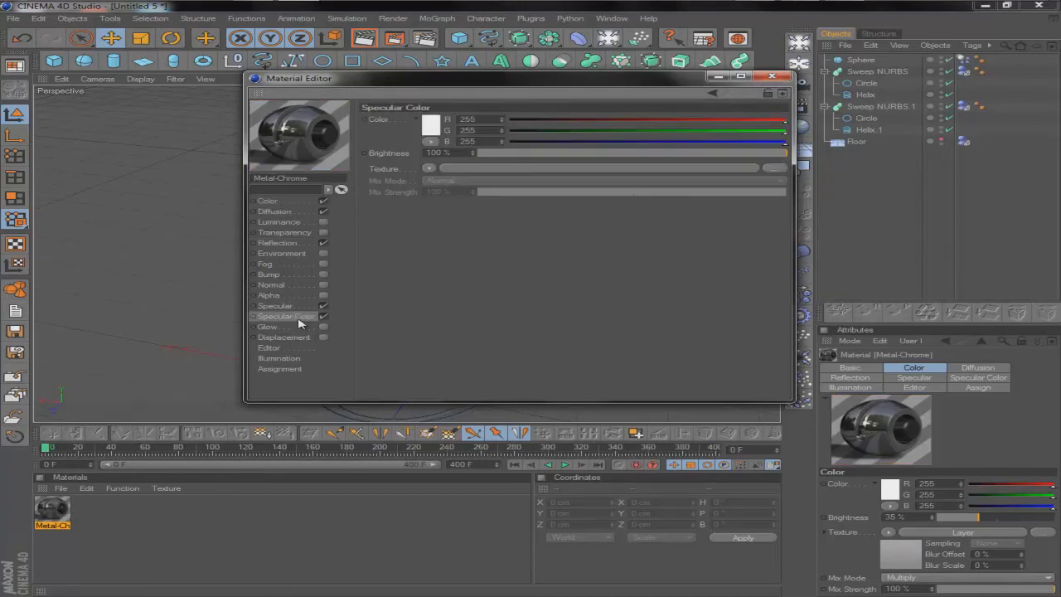
left_click(772, 77)
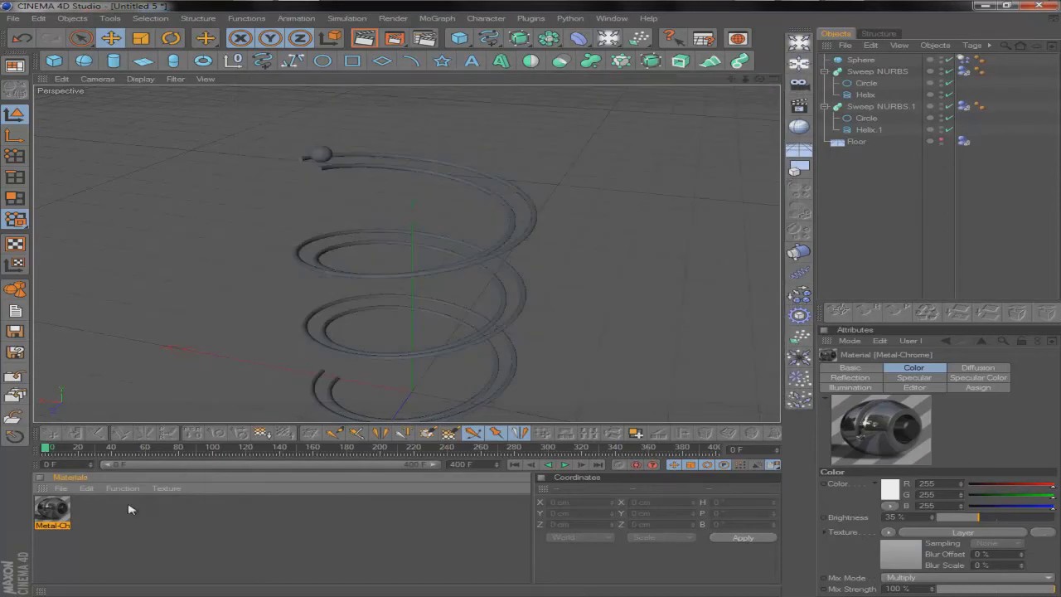
Step: Apply the Metal-Chrome material to the Sphere and test-render a close view of the sphere on the rails
left_click_drag(41, 515, 862, 62)
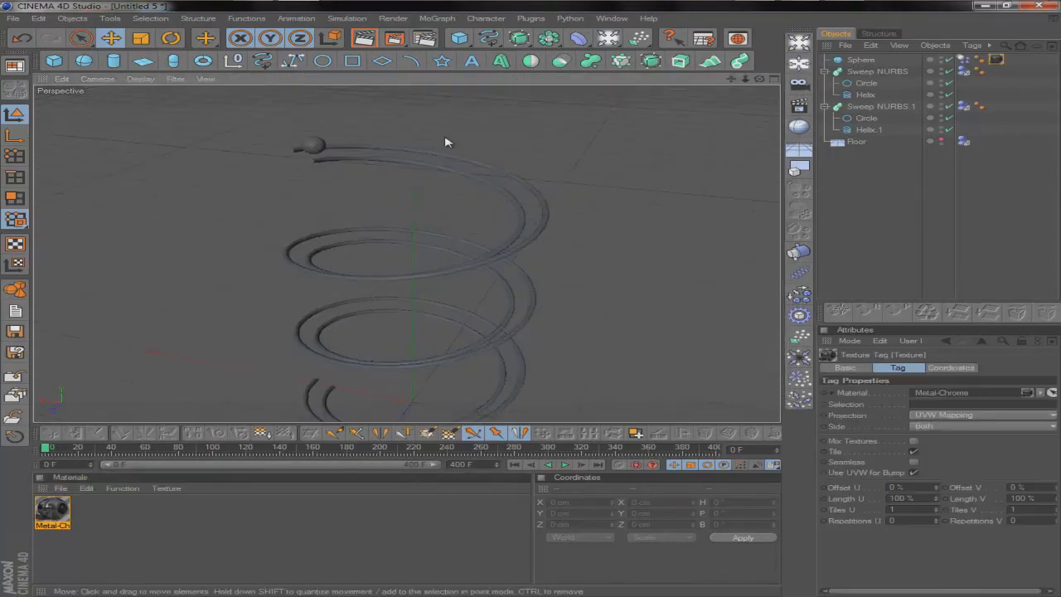
scroll(445, 142, "up", 3)
left_click_drag(732, 79, 538, 307)
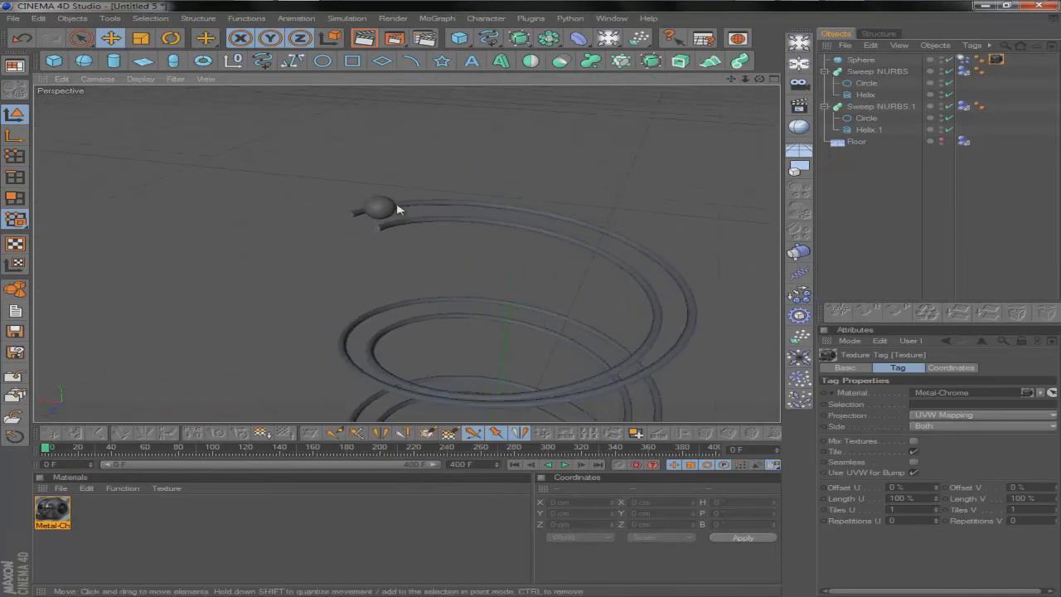
scroll(408, 205, "up", 2)
left_click(363, 38)
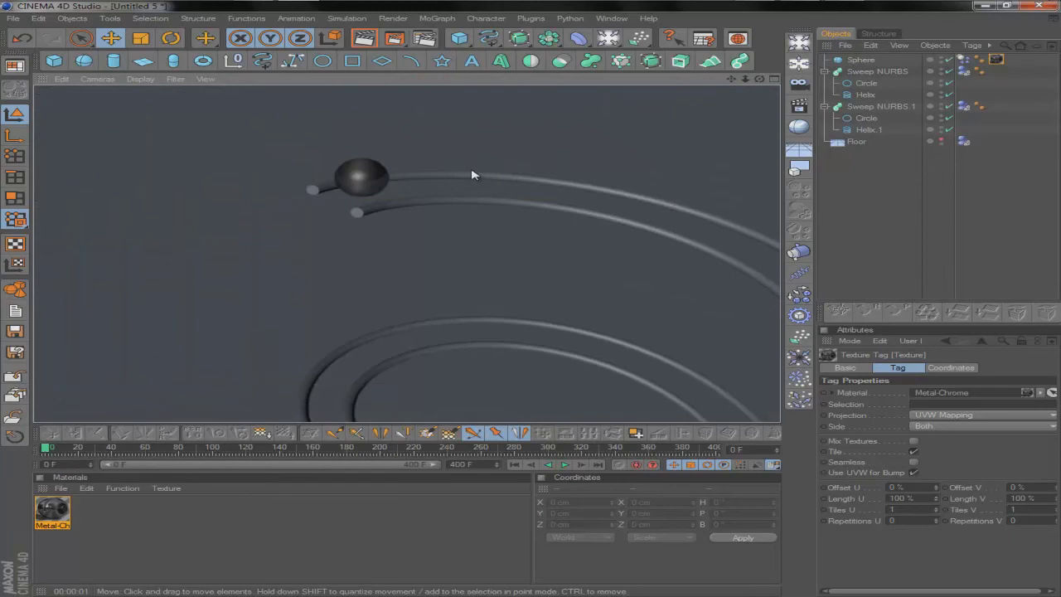
left_click(867, 184)
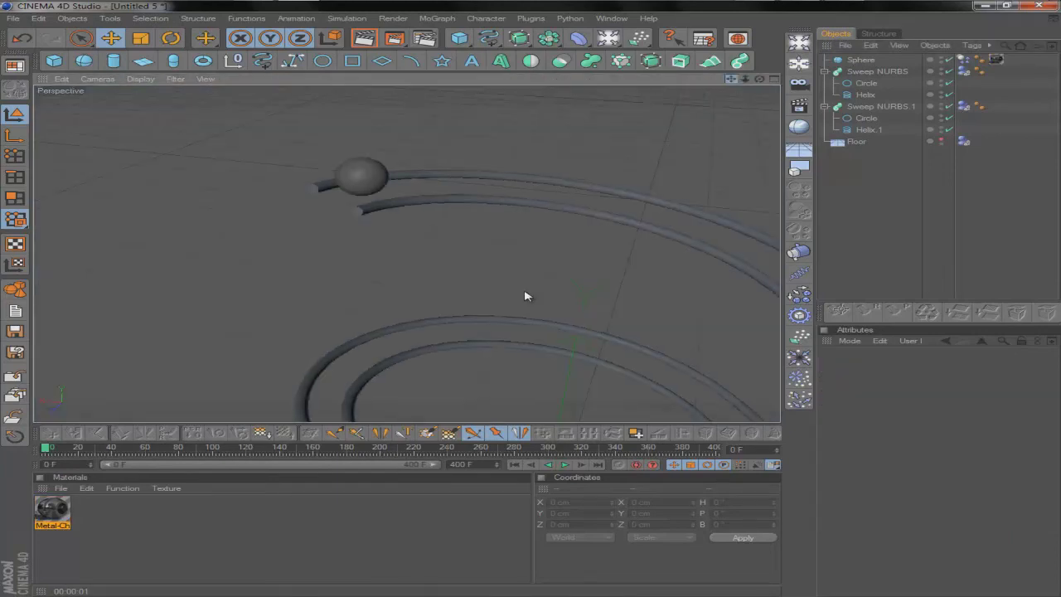
Step: Copy the sphere's Metal-Chrome texture tag to Sweep NURBS and Sweep NURBS.1, and render the perspective view
scroll(532, 304, "down", 5)
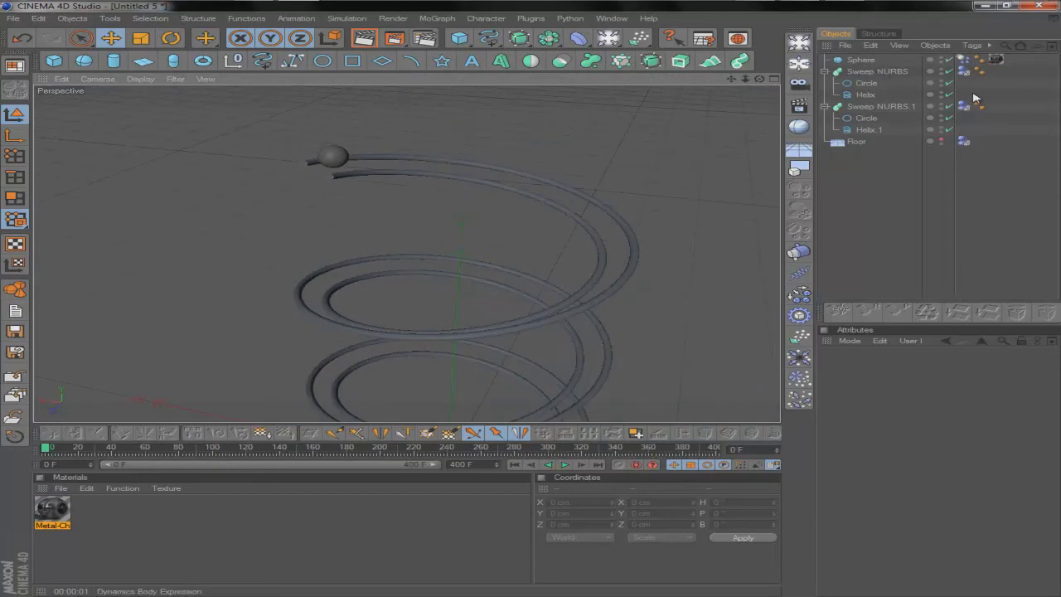
left_click_drag(995, 59, 890, 73, "ctrl")
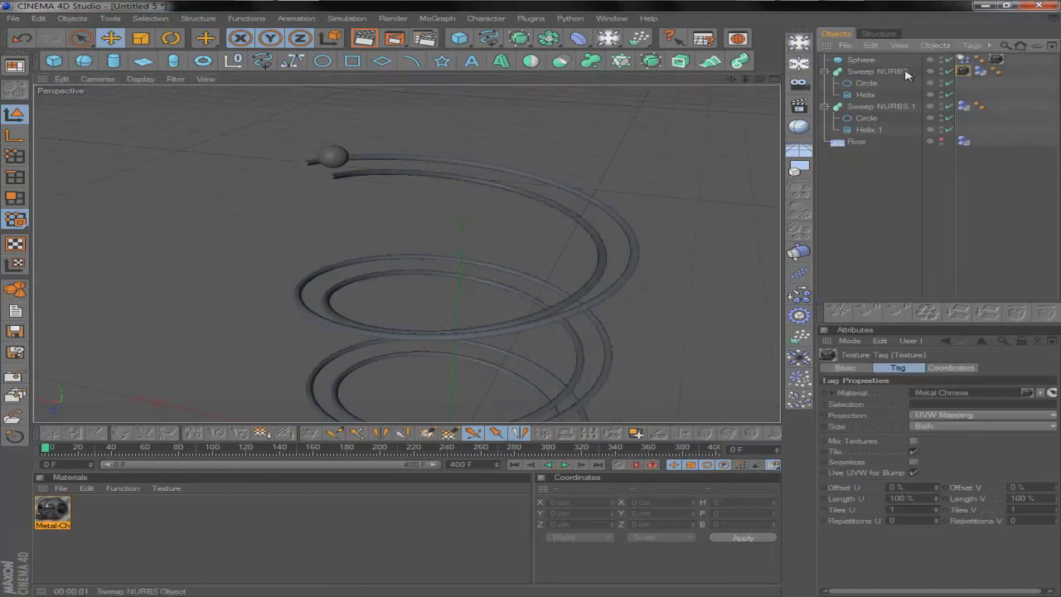
left_click_drag(952, 86, 878, 108, "ctrl")
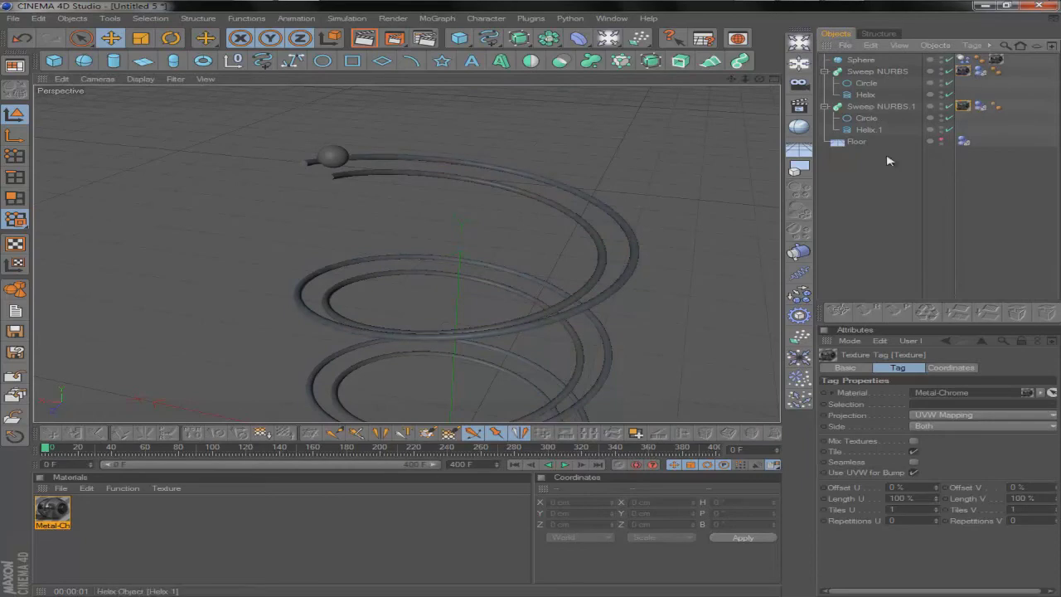
left_click(364, 38)
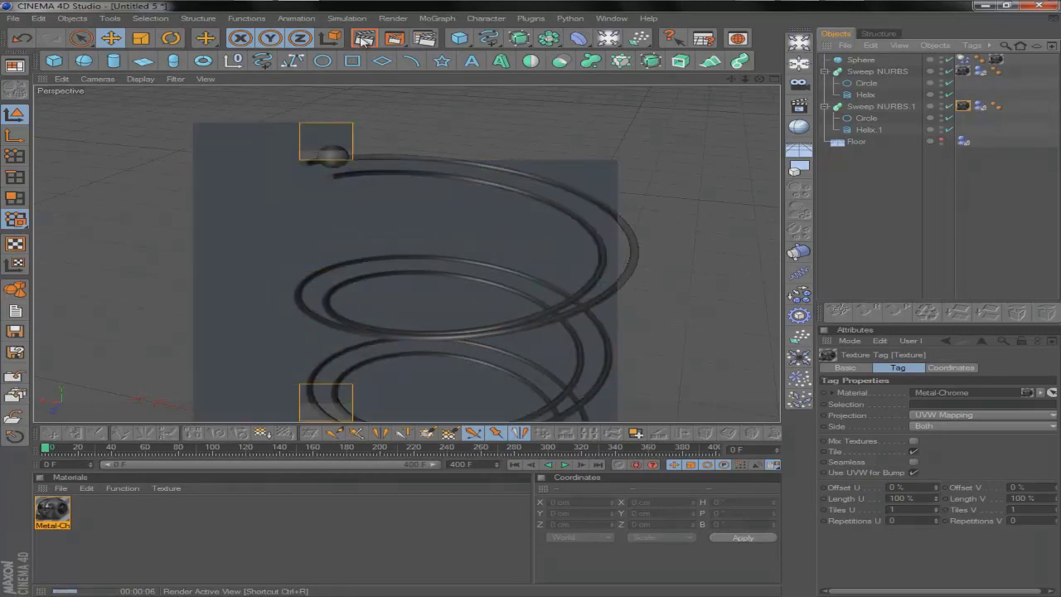
Step: Raise the Metal-Chrome material's Reflection brightness to 75% and render the perspective view again
double_click(53, 509)
left_click(270, 211)
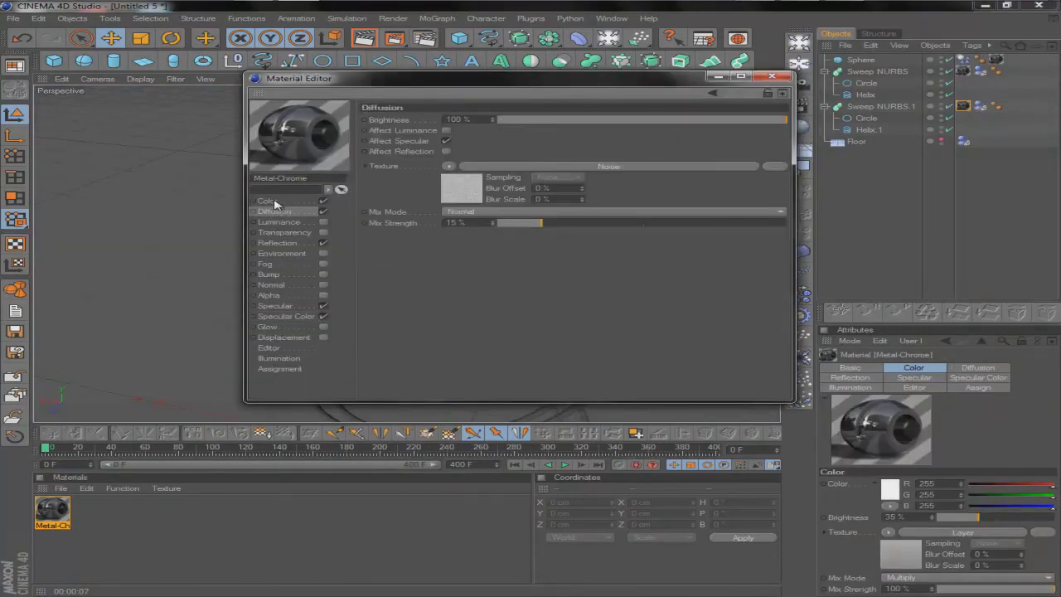
left_click(275, 201)
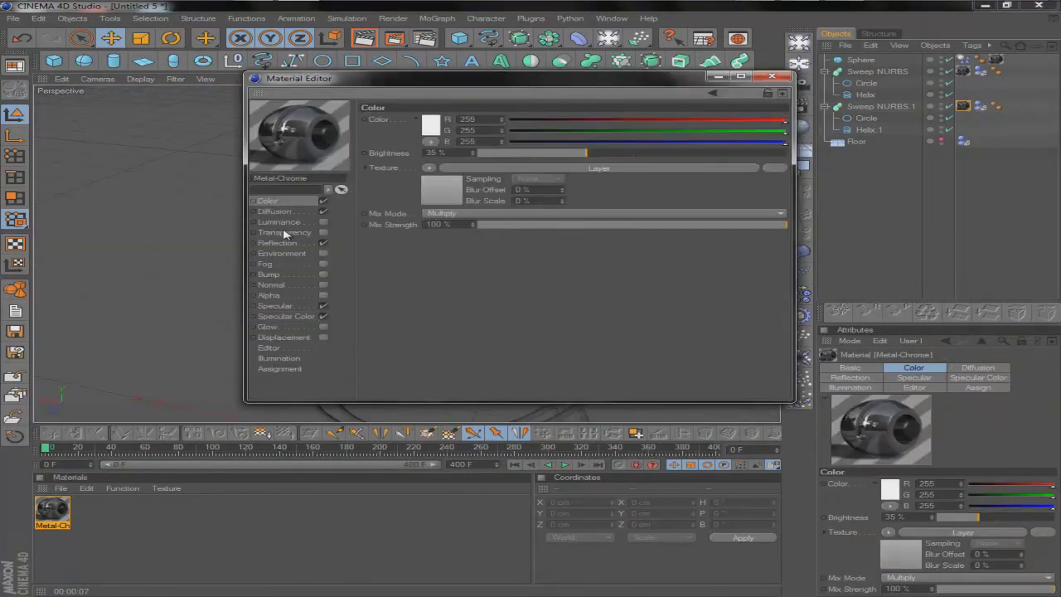
left_click(296, 233)
left_click(296, 243)
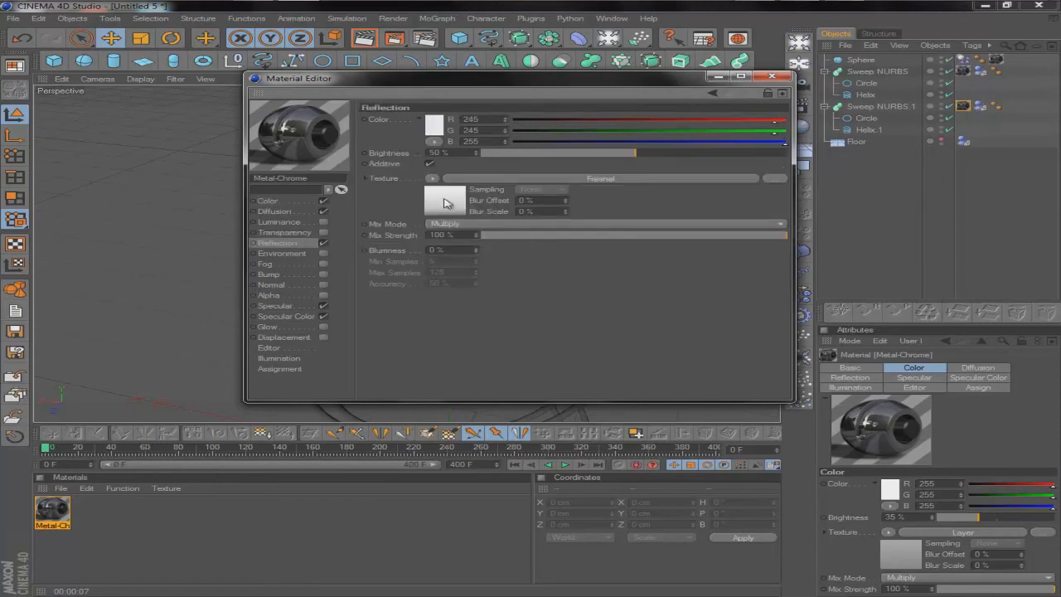
left_click_drag(621, 155, 723, 157)
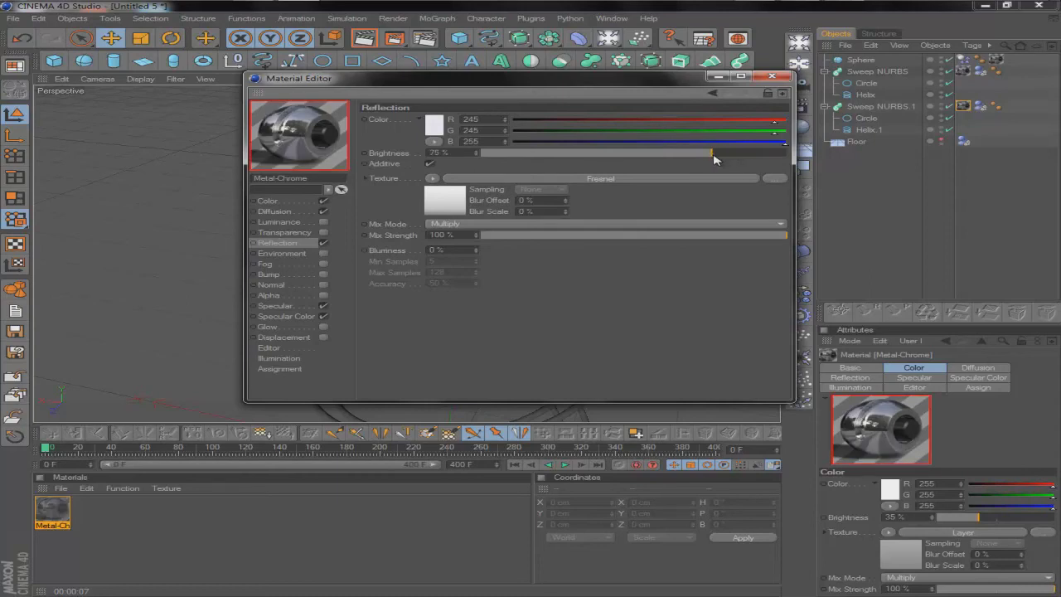
left_click(771, 76)
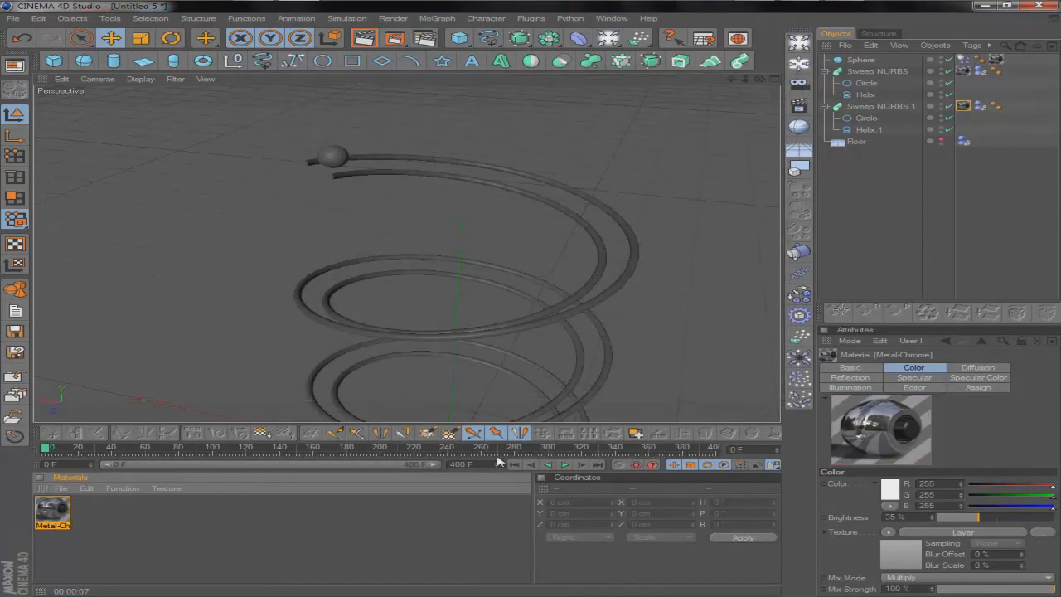
left_click(367, 39)
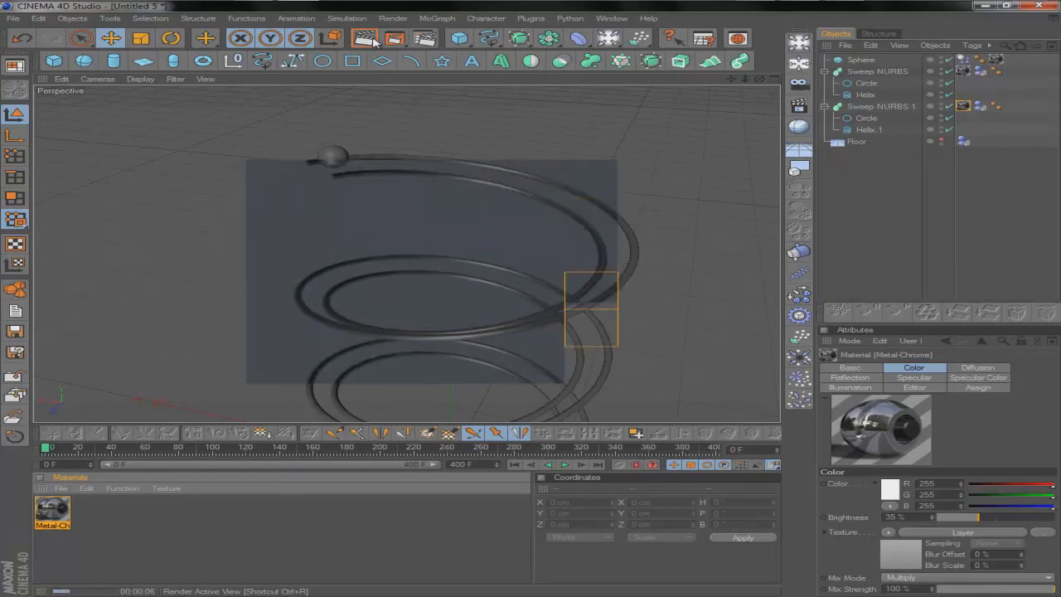
Step: Turn the Floor object's visibility in the viewport back on
scroll(273, 157, "down", 5)
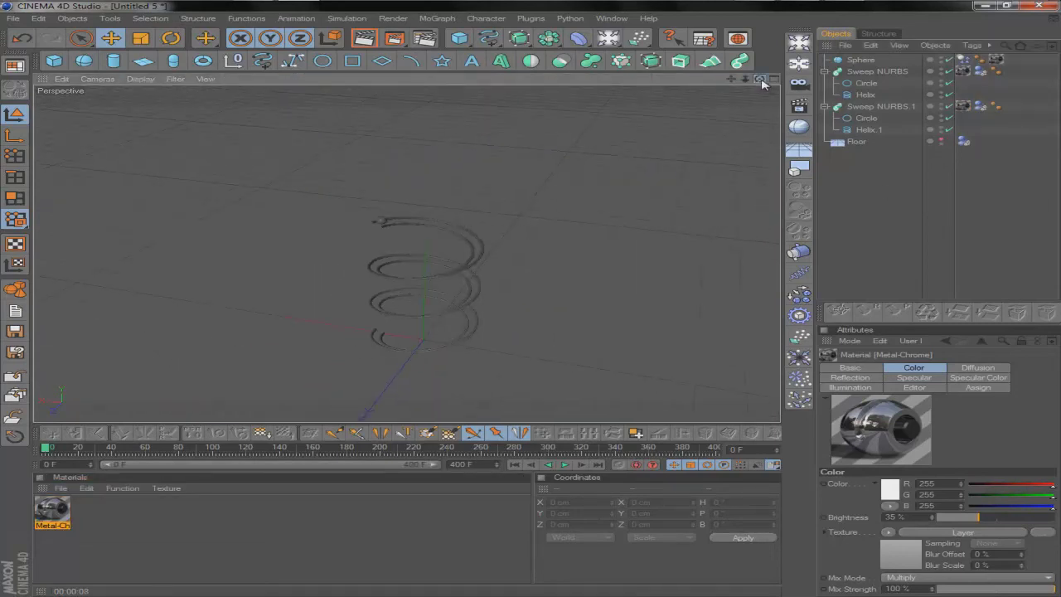
left_click(941, 142)
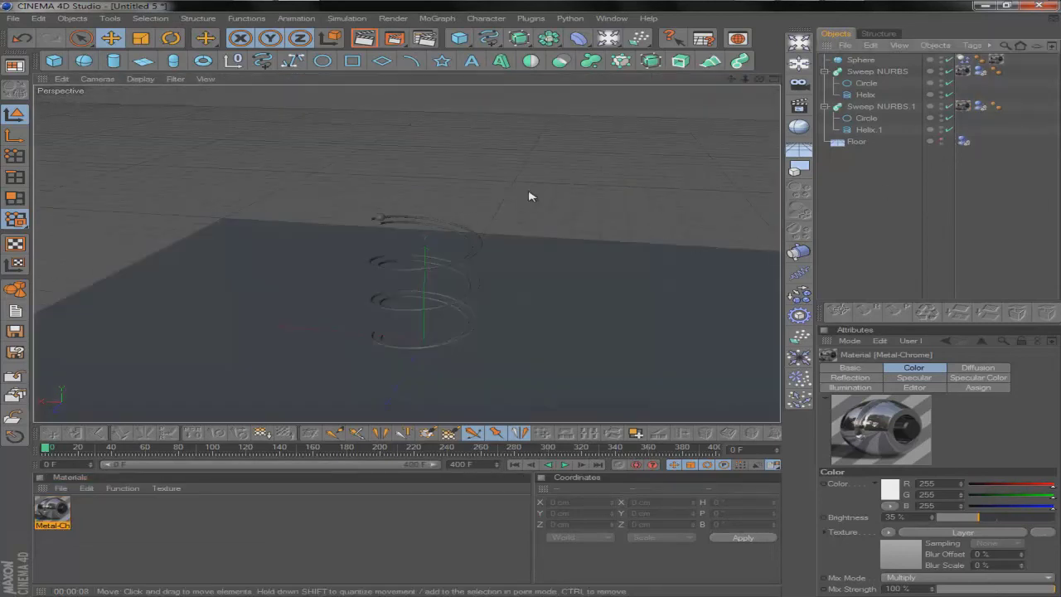
left_click_drag(531, 204, 691, 101, "alt")
mouse_move(534, 304)
left_mouse_down("alt")
mouse_move(414, 332)
mouse_move(539, 299)
mouse_move(729, 315)
mouse_move(559, 304)
mouse_move(571, 331)
mouse_move(537, 305)
left_mouse_up("alt")
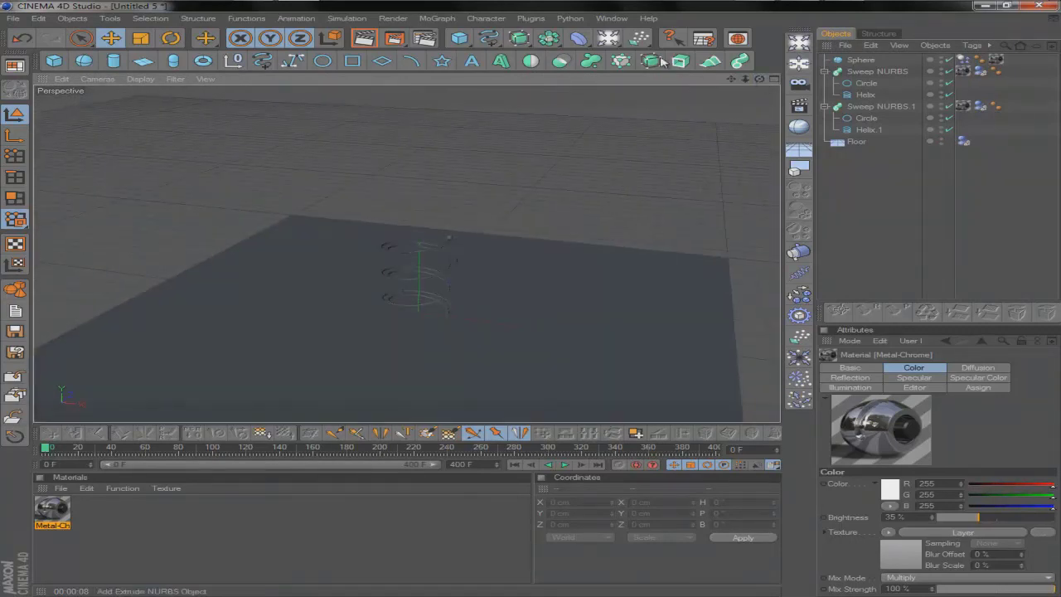
Step: Add four area lights to the scene
left_click(798, 66)
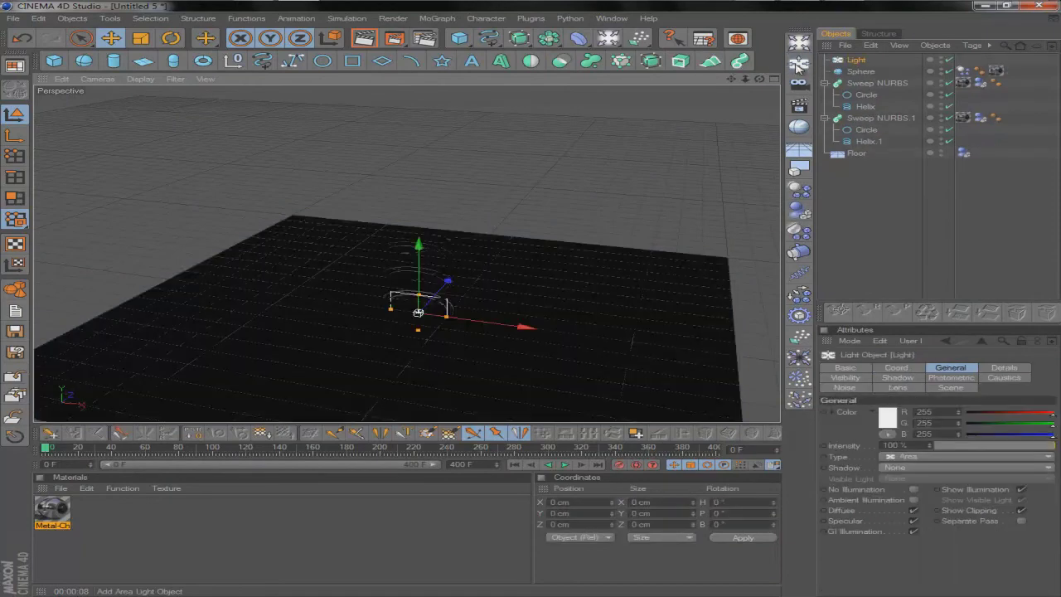
left_click(797, 67)
left_click(798, 66)
left_click(798, 66)
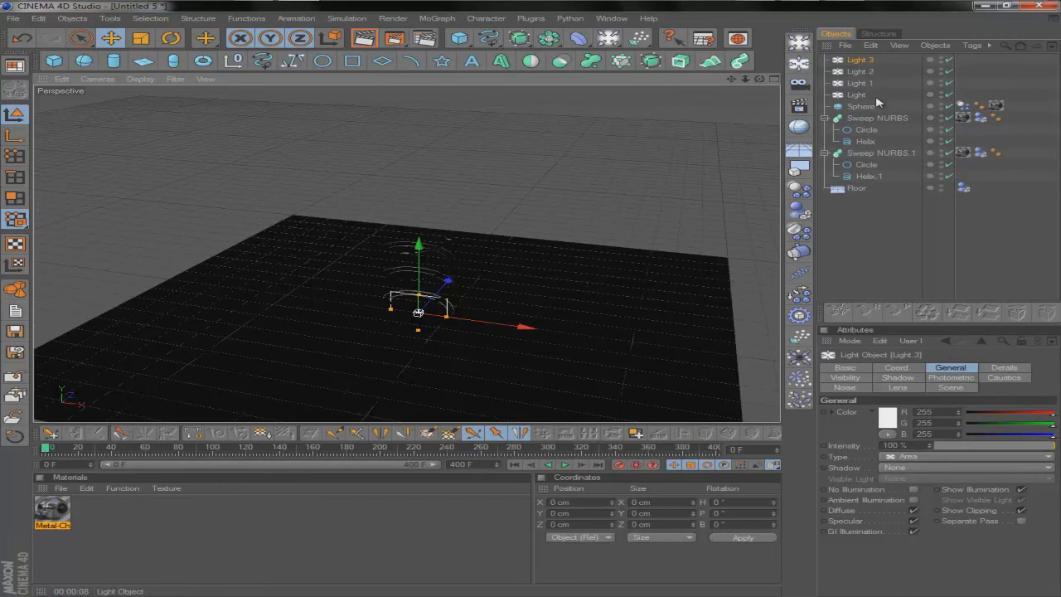
Step: Move the first area light, Light, along the Z axis to a Z position of -1000 cm
left_click(876, 96)
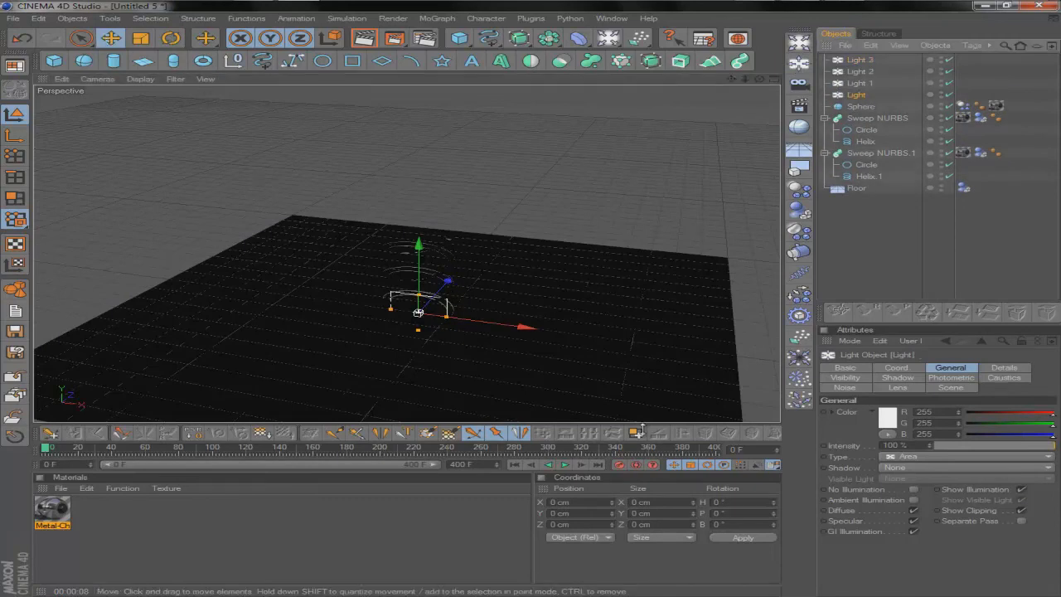
left_click(111, 38)
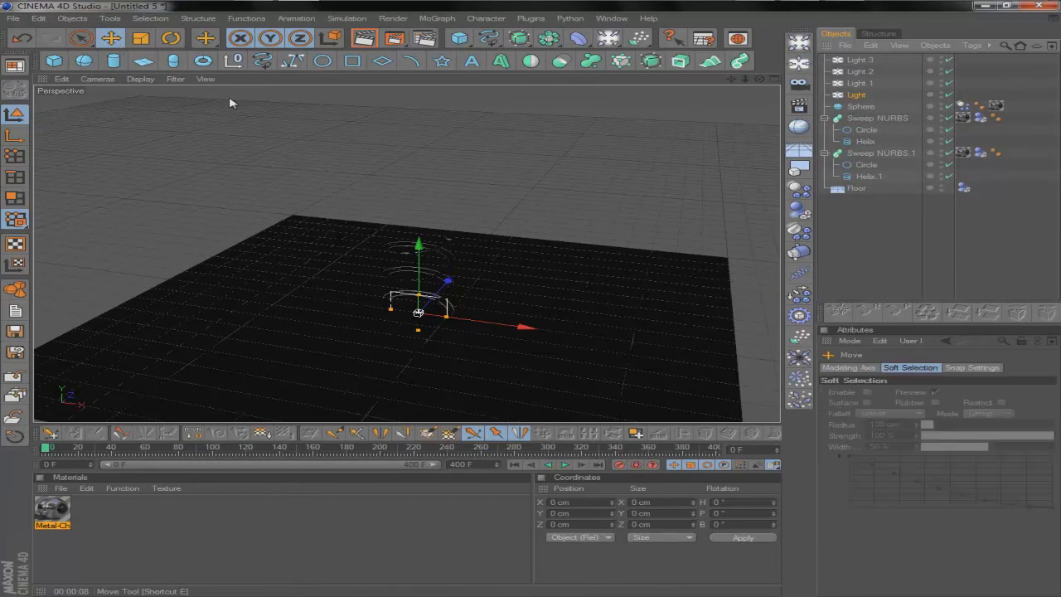
scroll(422, 267, "down", 3)
left_click_drag(445, 270, 529, 308)
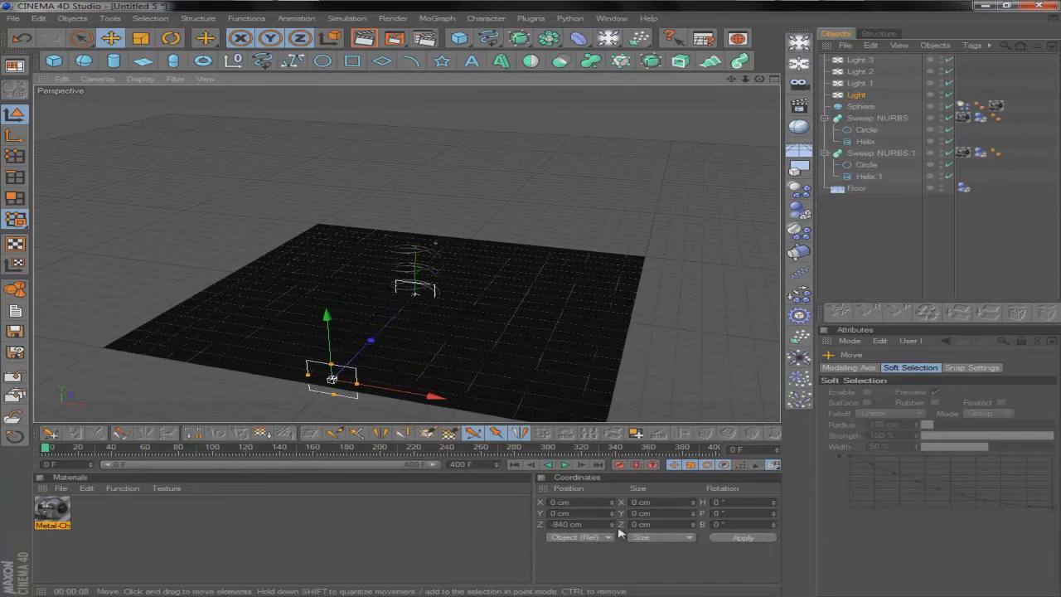
left_click_drag(570, 524, 512, 534)
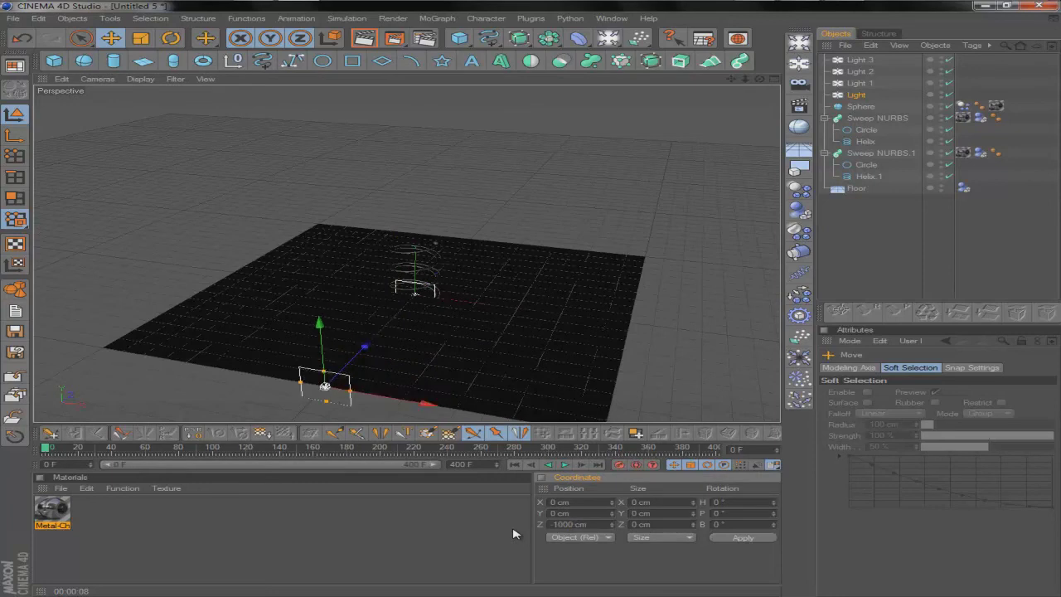
Step: Move the second area light, Light.1, out along the negative X axis by changing its X position
left_click(859, 84)
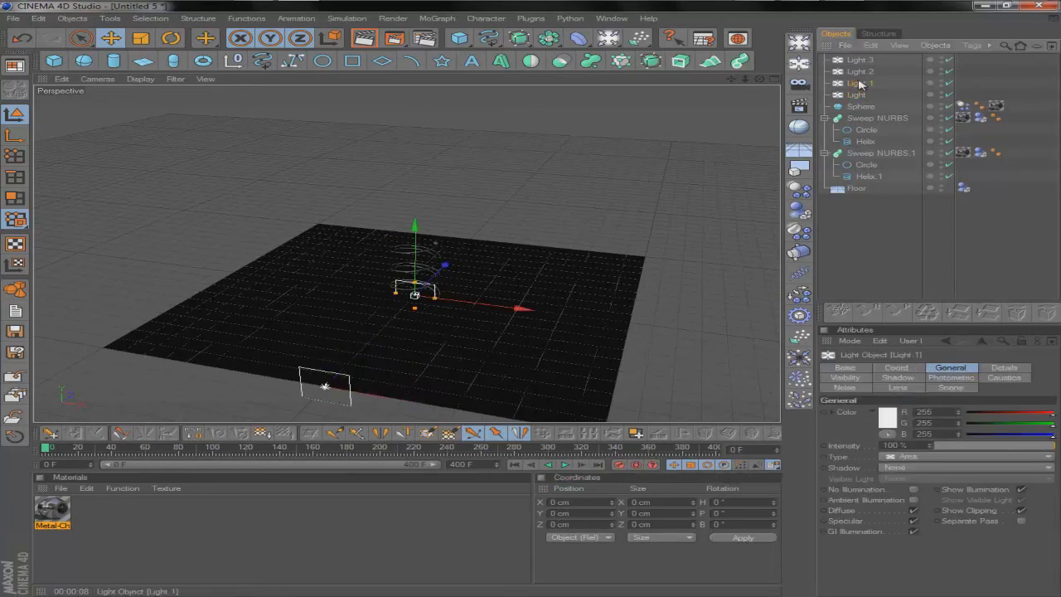
double_click(559, 513)
left_click_drag(557, 502, 497, 508)
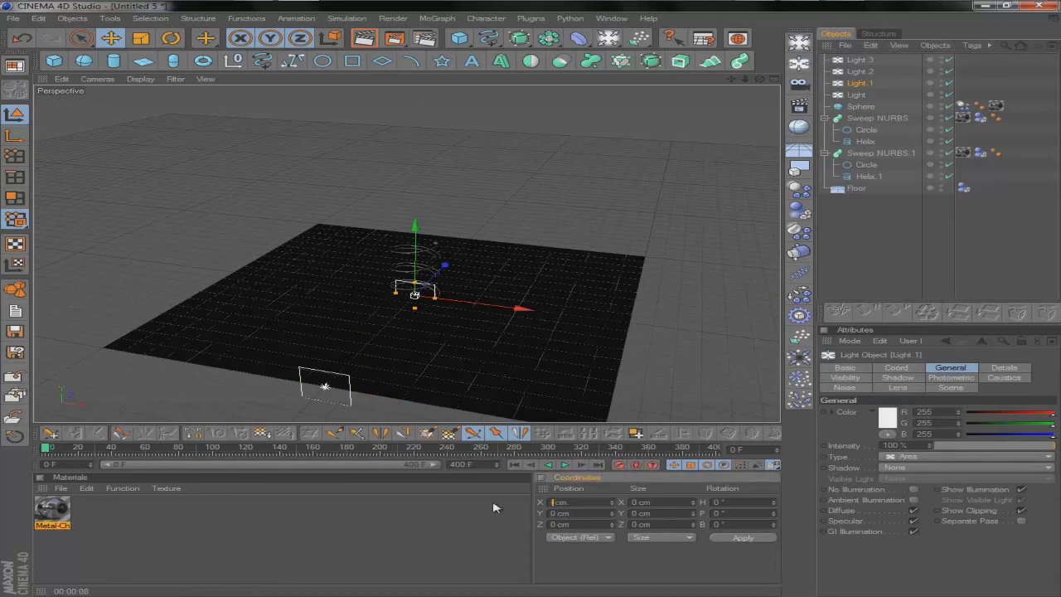
left_click(750, 538)
Step: Move the third area light, Light.2, along the X axis to an X position of 1000 cm
left_click(859, 72)
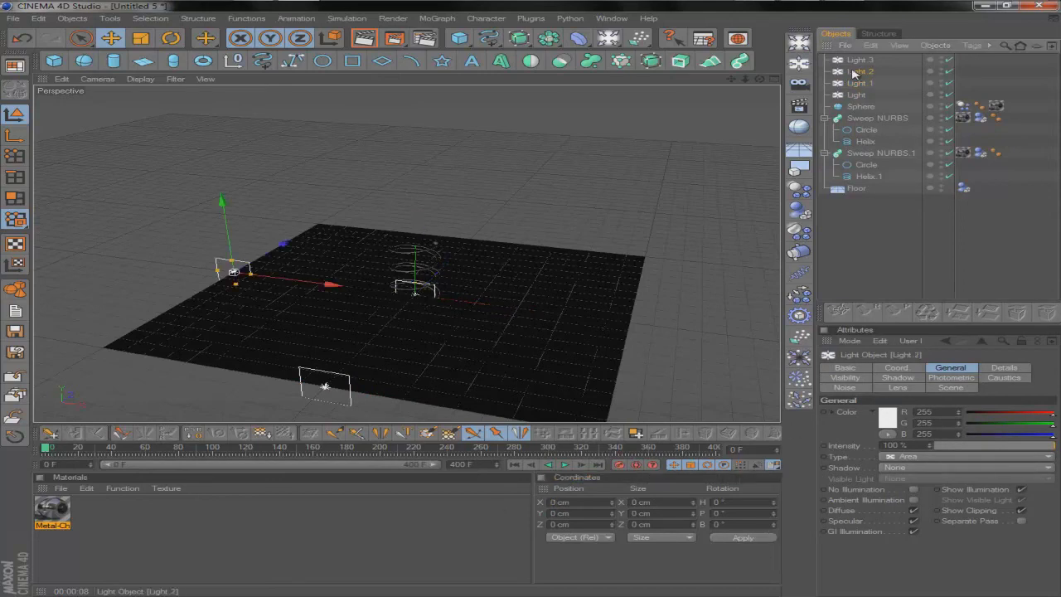
left_click_drag(555, 513, 525, 518)
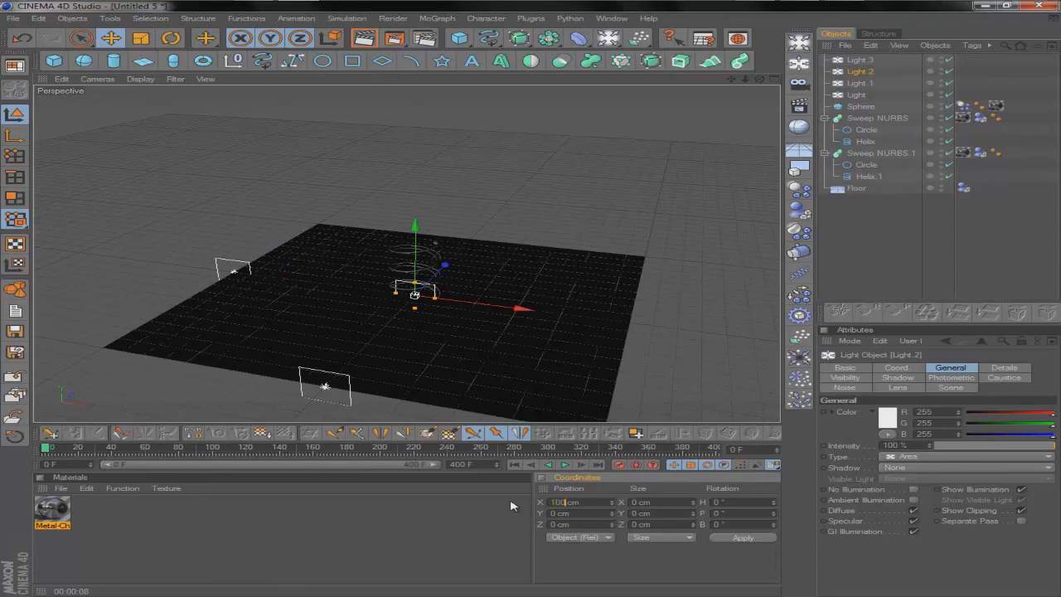
type("1000")
key("Return")
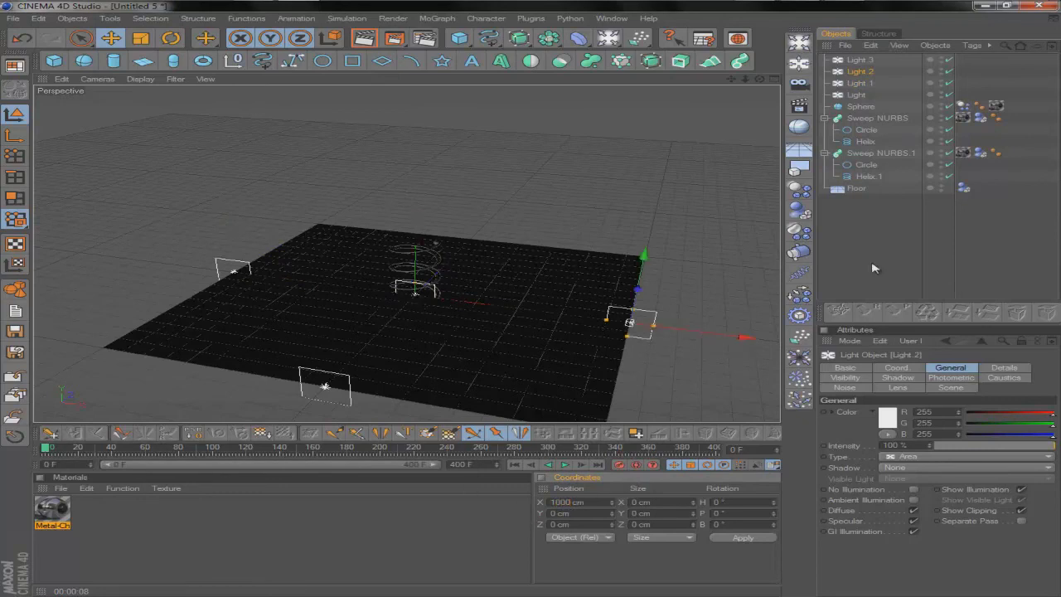
Step: Move the fourth area light, Light.3, along the Z axis to a Z position of 1000 cm
left_click(860, 60)
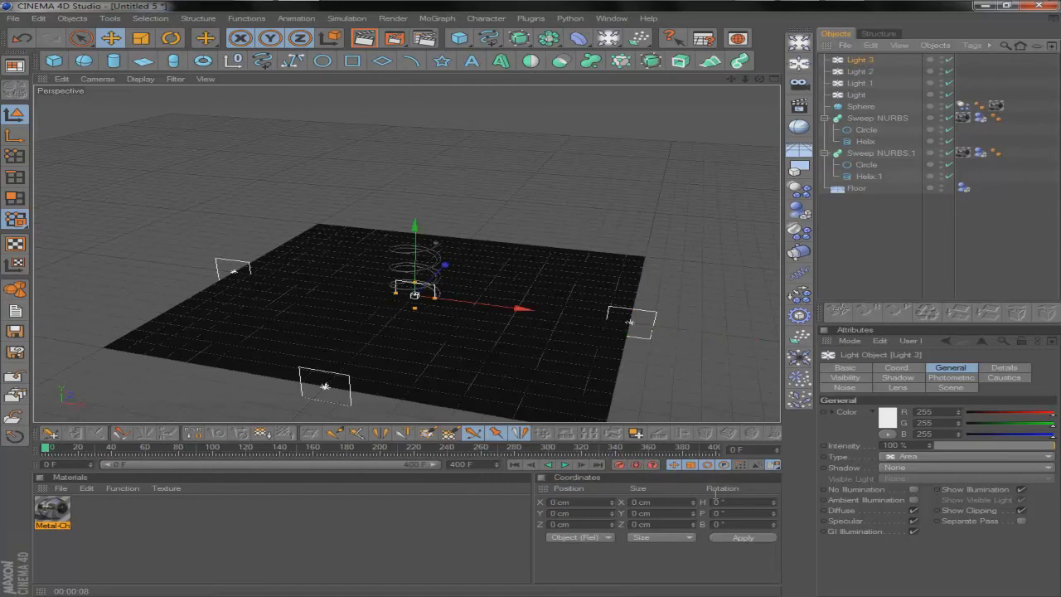
left_click_drag(552, 524, 451, 491)
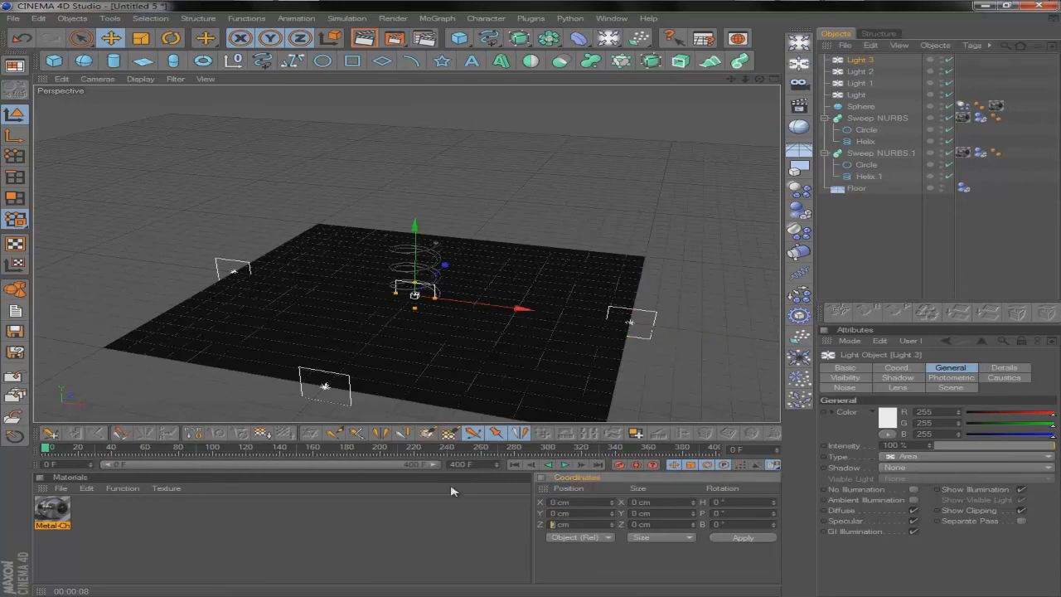
key("Return")
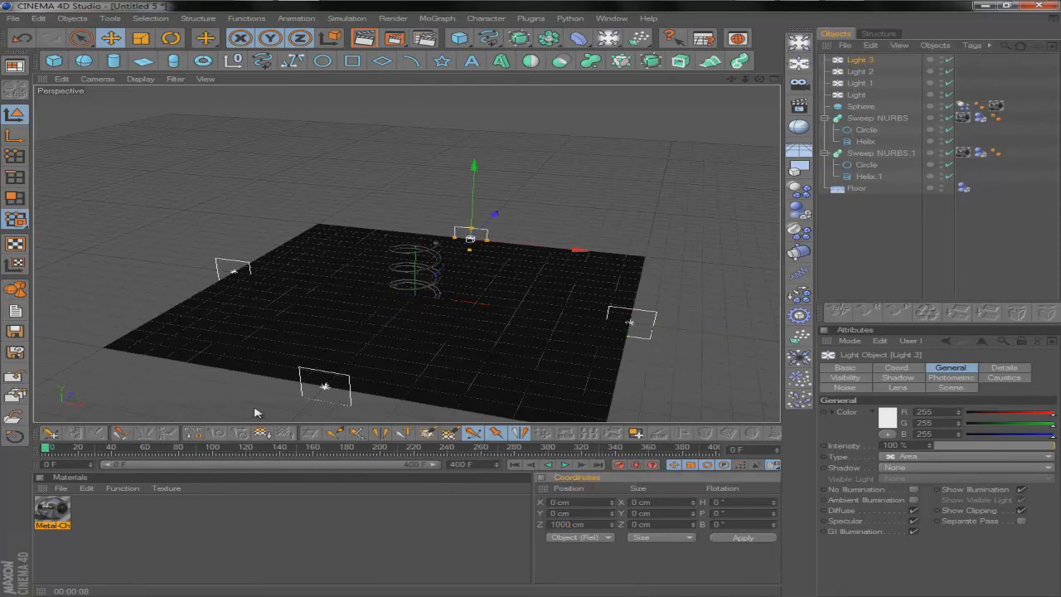
Step: Rotate the lights to face the spiral, with heading -180° for Light.3, 90° for Light.2 and -90° for Light.1
left_click(171, 39)
left_click_drag(509, 257, 374, 202)
left_click(859, 71)
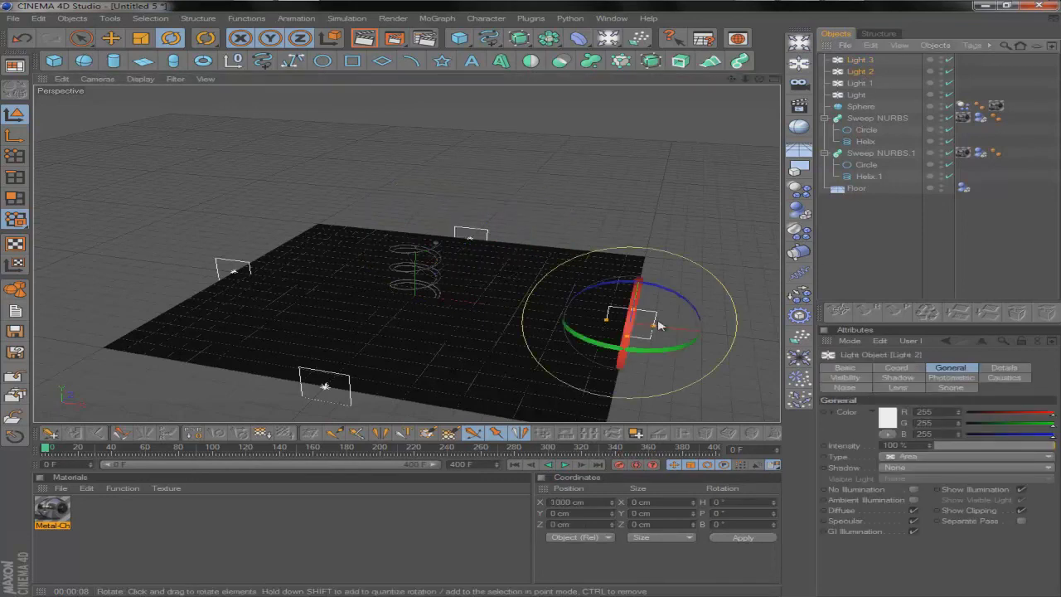
left_click_drag(593, 340, 698, 356)
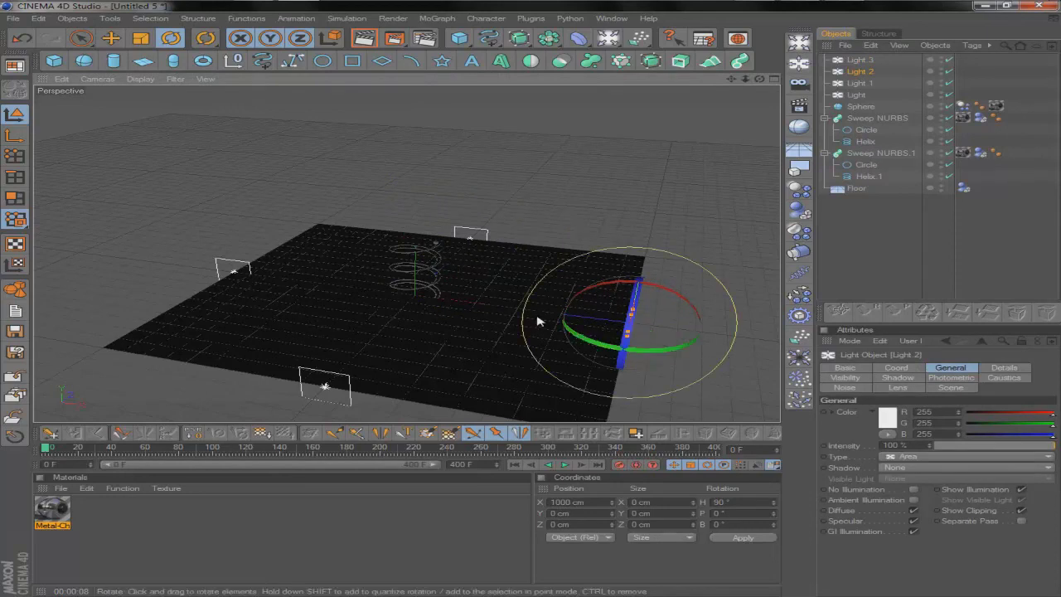
left_click(860, 83)
left_click_drag(300, 292, 168, 291)
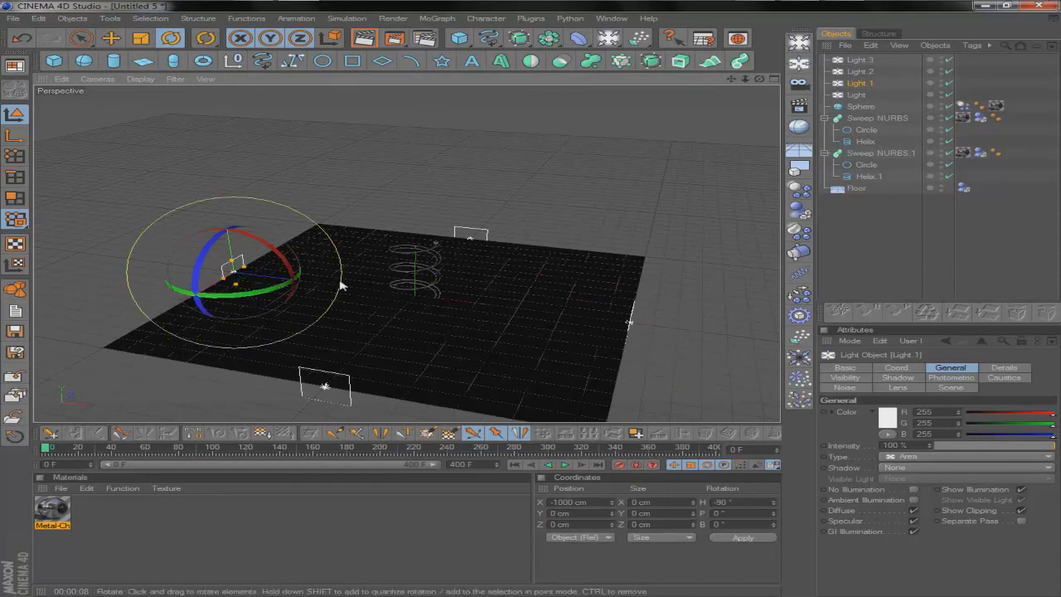
Step: Group all four lights under a null and raise the group to a Y position of about 707 cm
left_click(859, 75)
left_click_drag(979, 97, 873, 57)
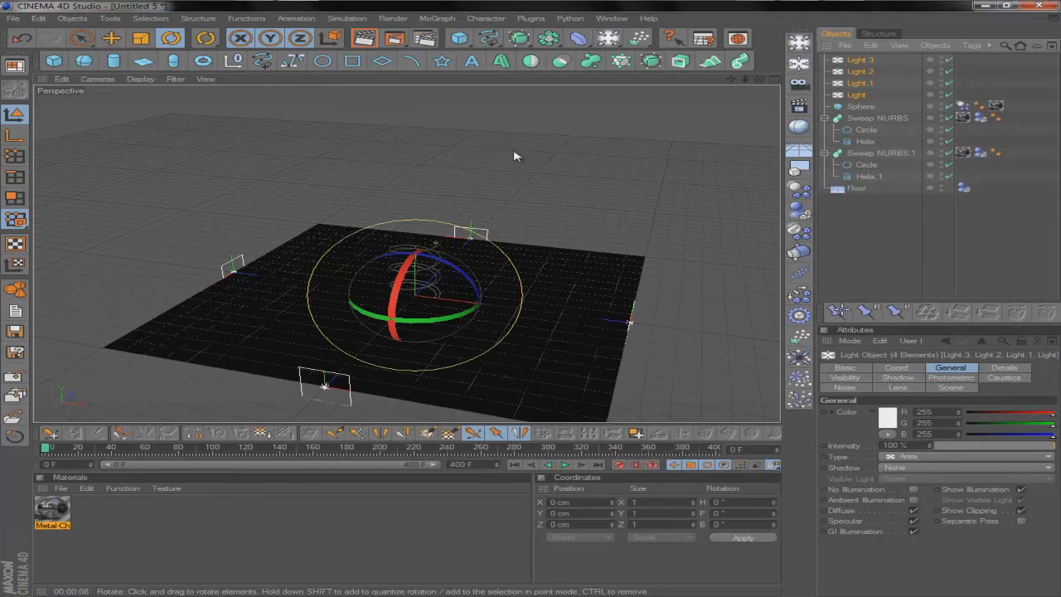
key("alt+g")
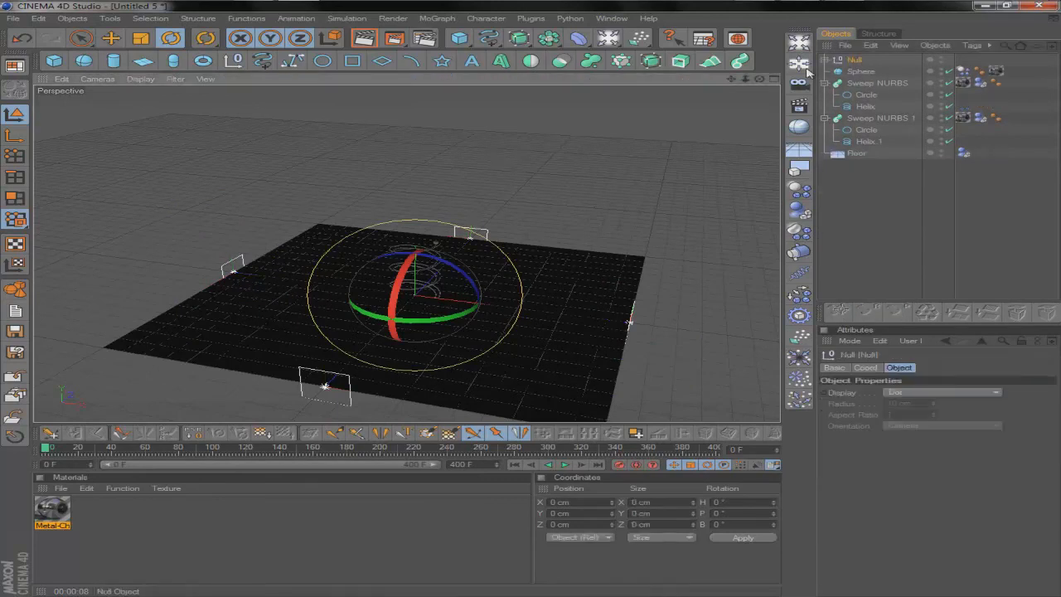
left_click(108, 38)
left_click_drag(418, 225, 530, 300)
Step: Set the color of Light.1 inside the null to a pale blue, RGB 193, 244, 255
left_click(825, 59)
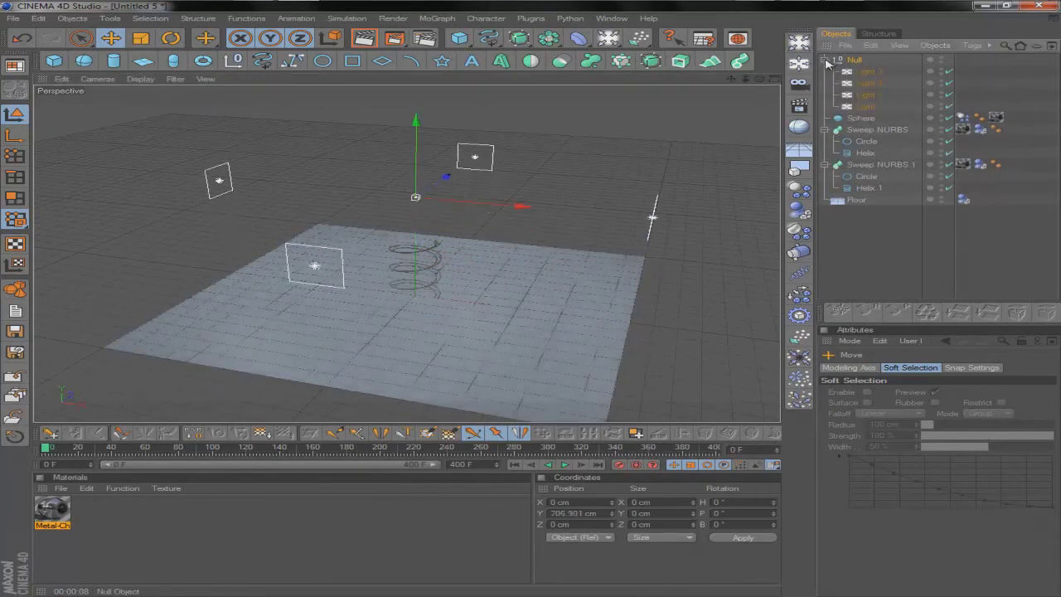
left_click(862, 84)
left_click(863, 95)
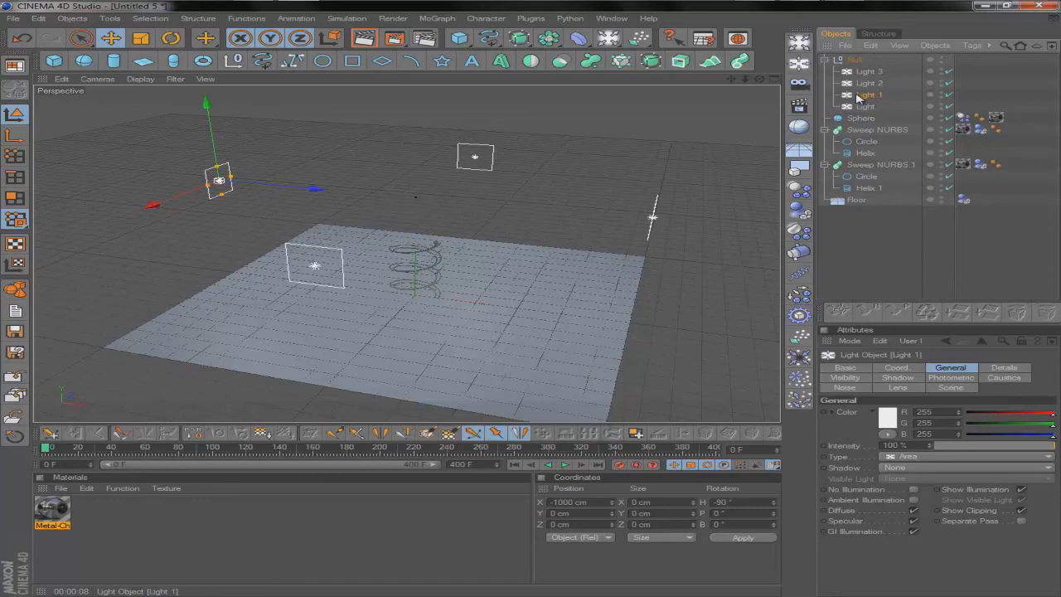
left_click(885, 417)
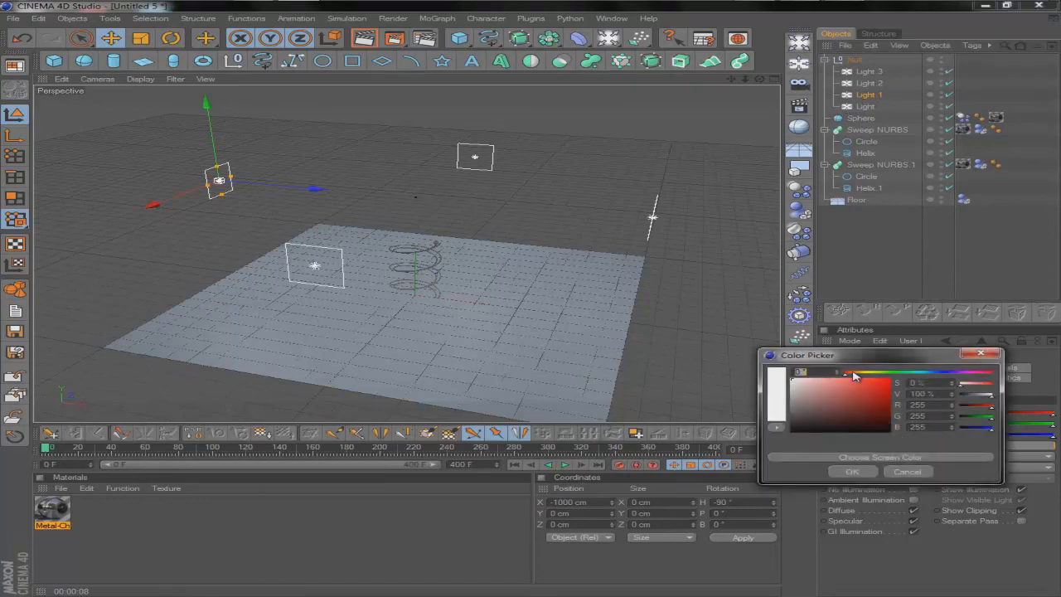
left_click(856, 374)
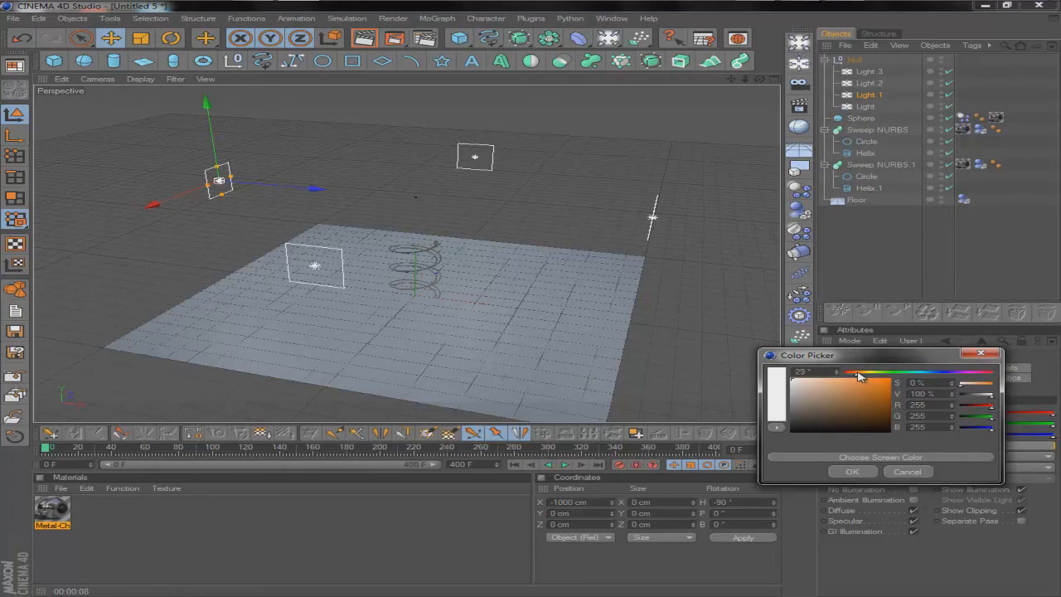
left_click(836, 382)
left_click(920, 373)
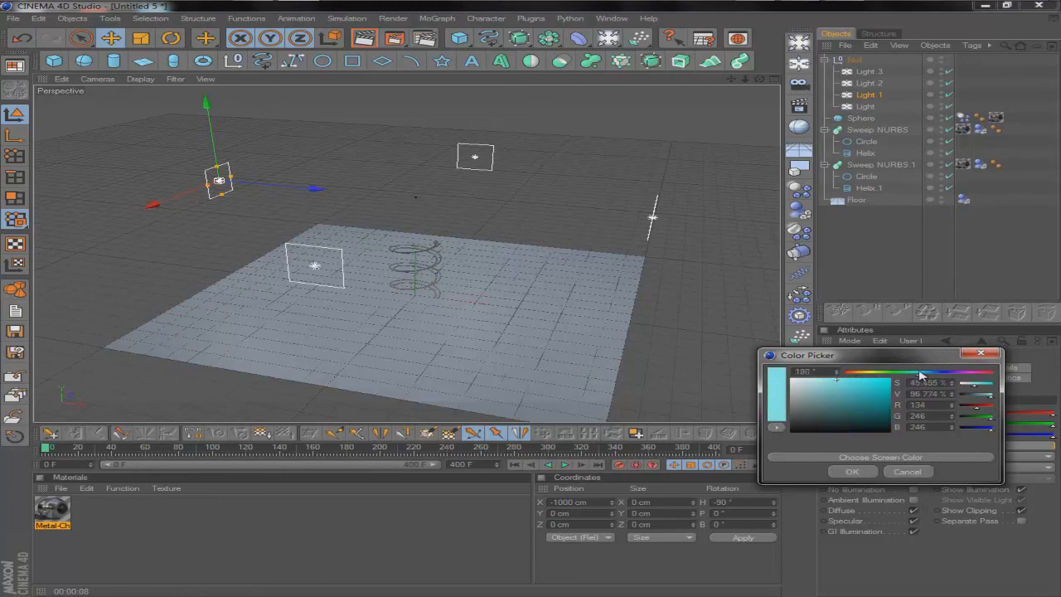
left_click(923, 373)
left_click(805, 378)
left_click_drag(808, 365, 818, 371)
left_click(854, 471)
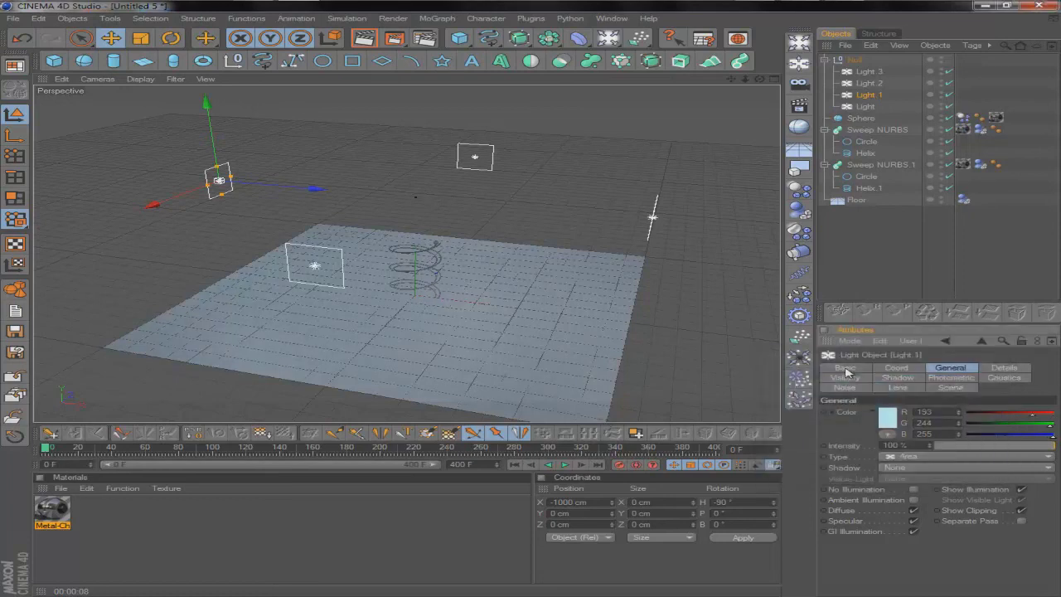
Step: Set the color of Light.2 to a pale orange, RGB 255, 215, 187
left_click(868, 85)
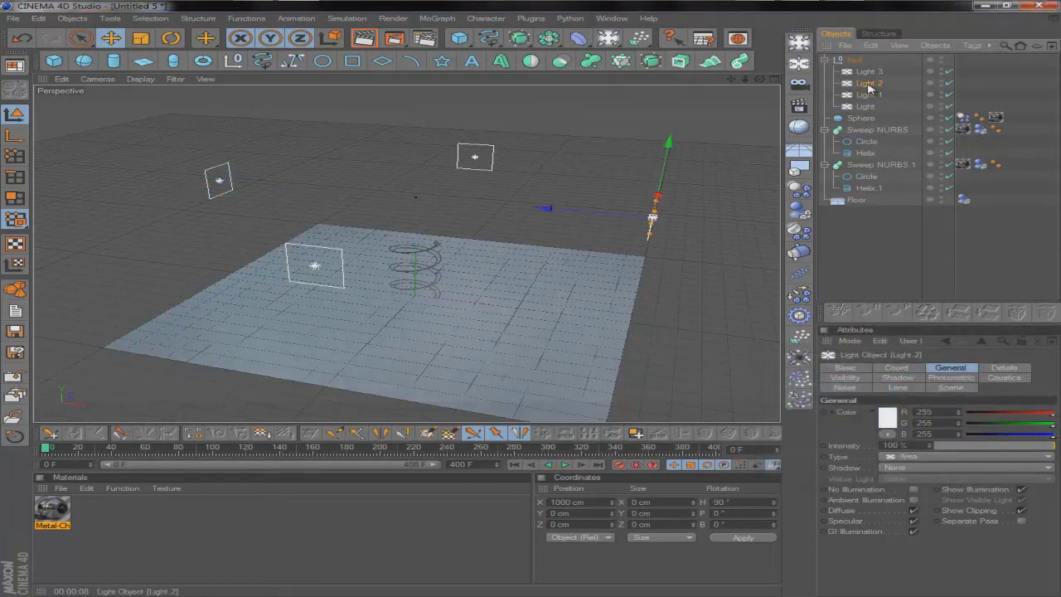
left_click(886, 418)
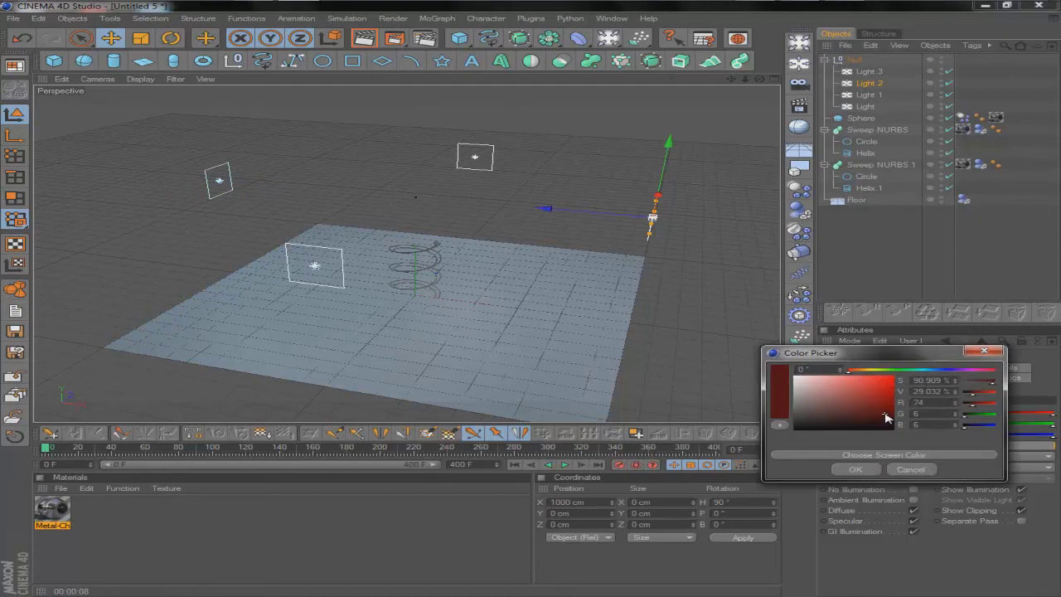
left_click_drag(853, 371, 826, 373)
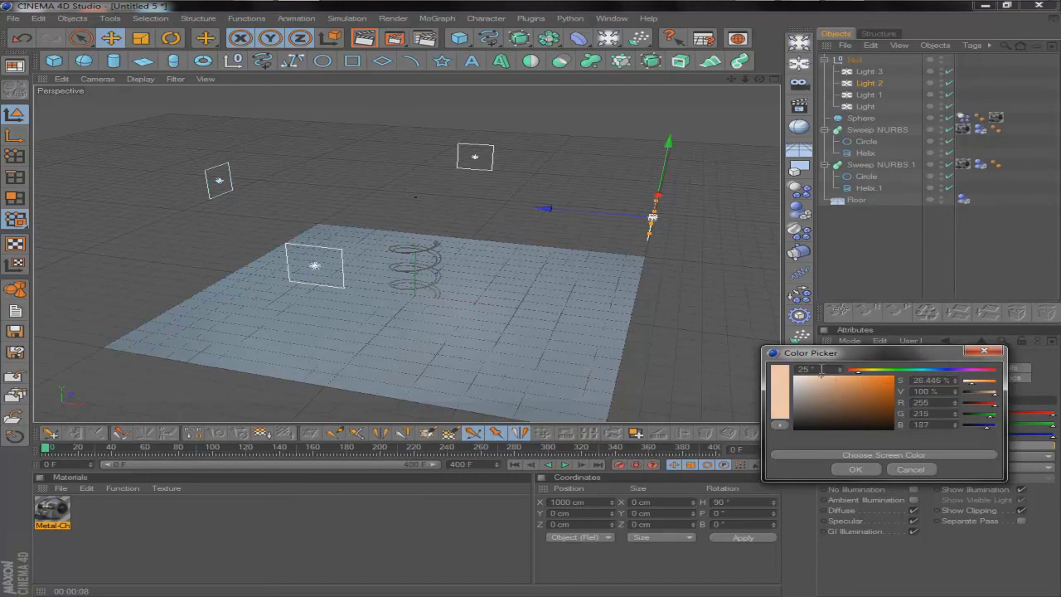
left_click(857, 469)
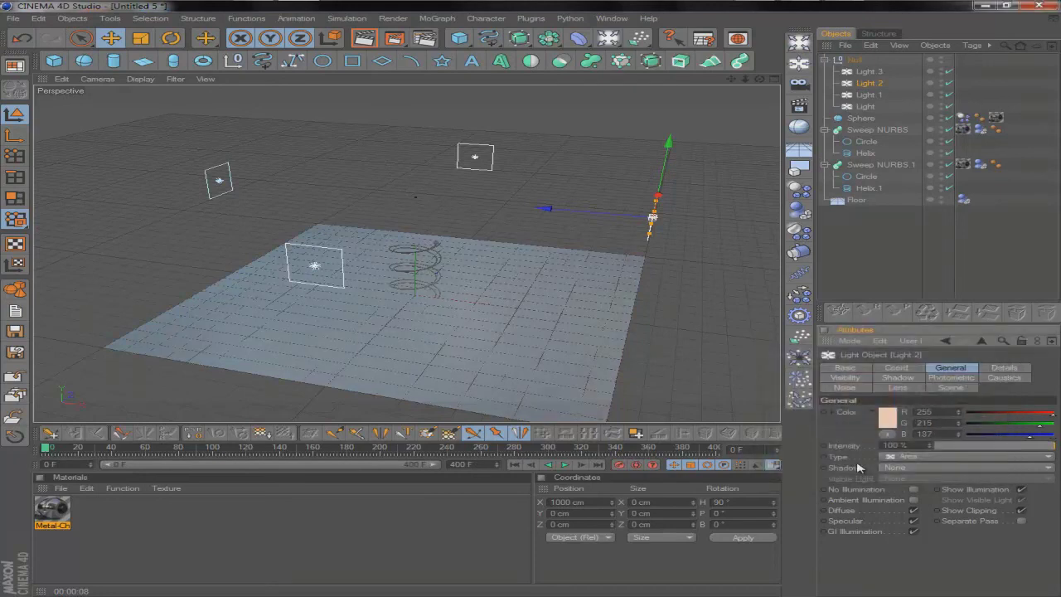
Step: Reduce the intensity of the first area light, Light, to 70%
left_click(868, 95)
left_click(867, 106)
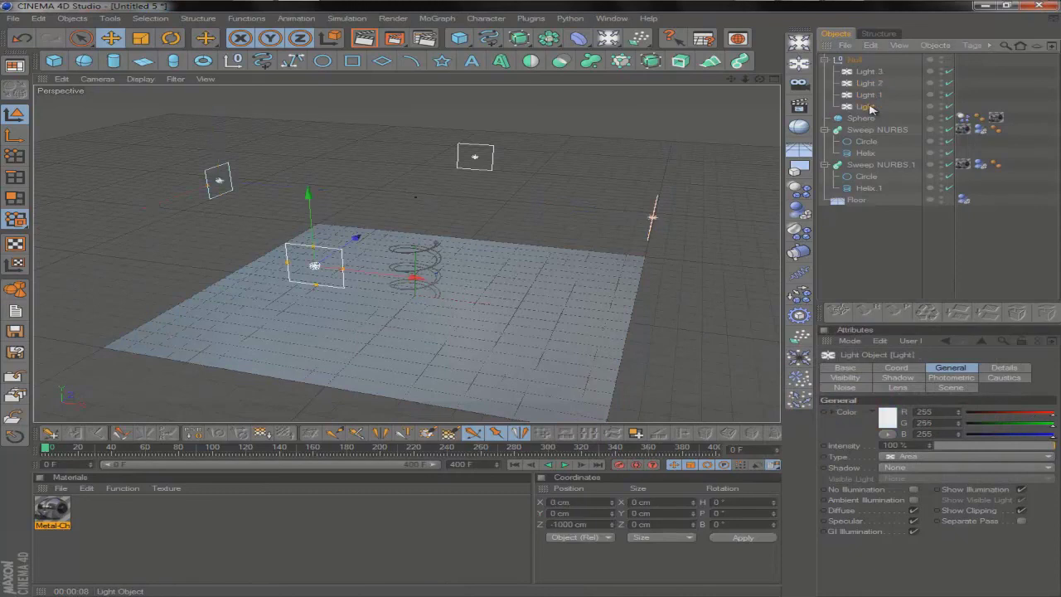
left_click(1018, 448)
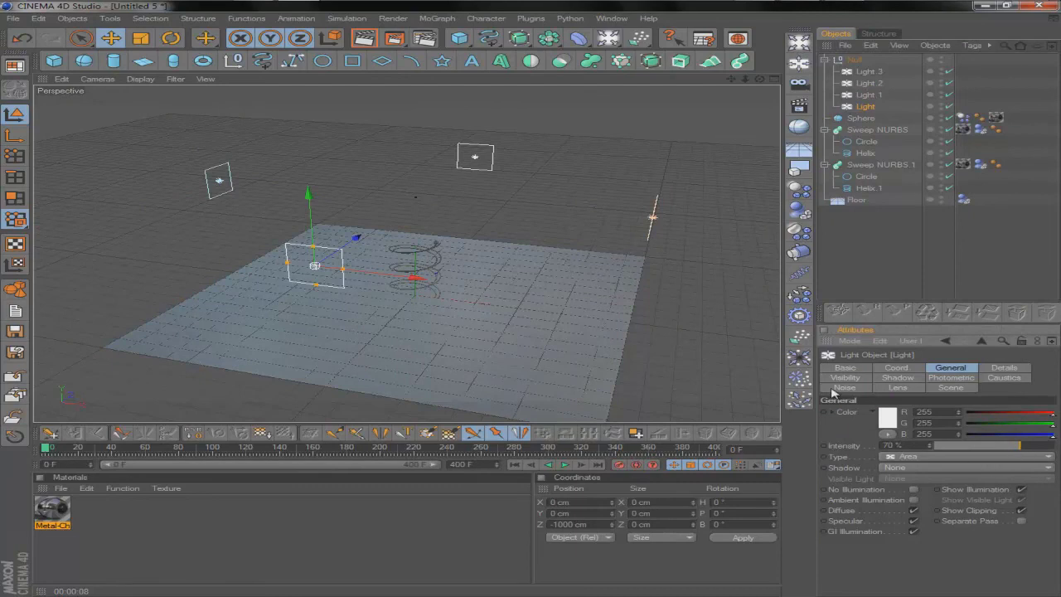
Step: Set the color of Light.3 to a neutral grey, RGB 131, 131, 131
left_click(868, 71)
left_click(889, 419)
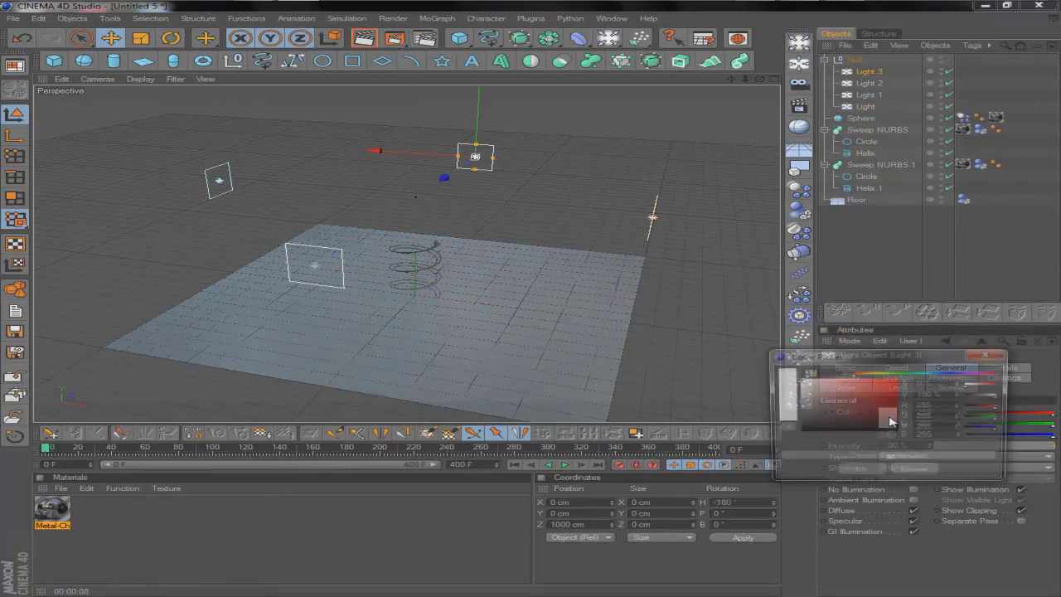
left_click_drag(831, 383, 774, 405)
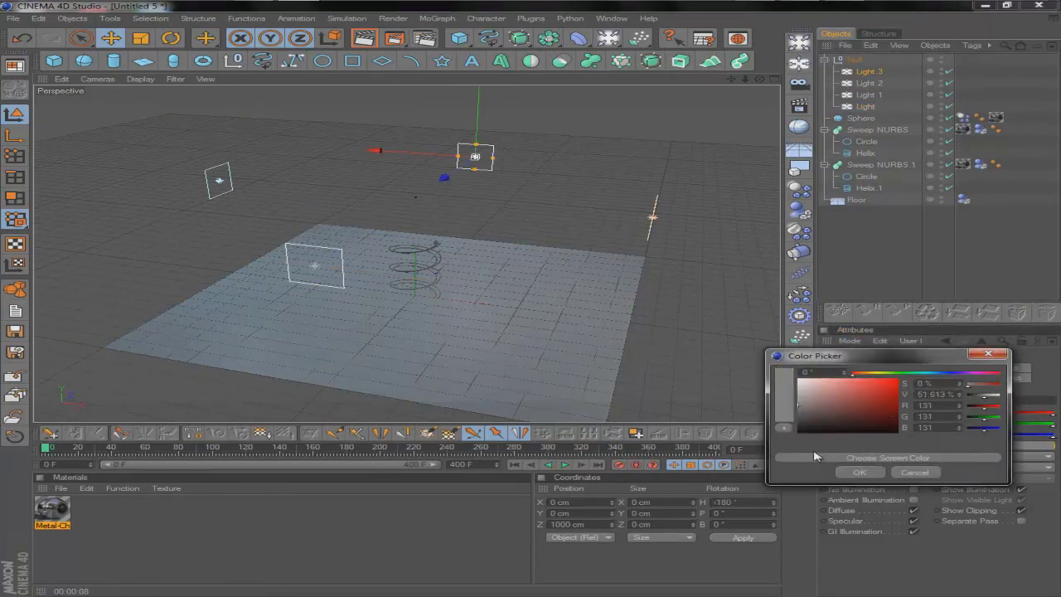
left_click(857, 472)
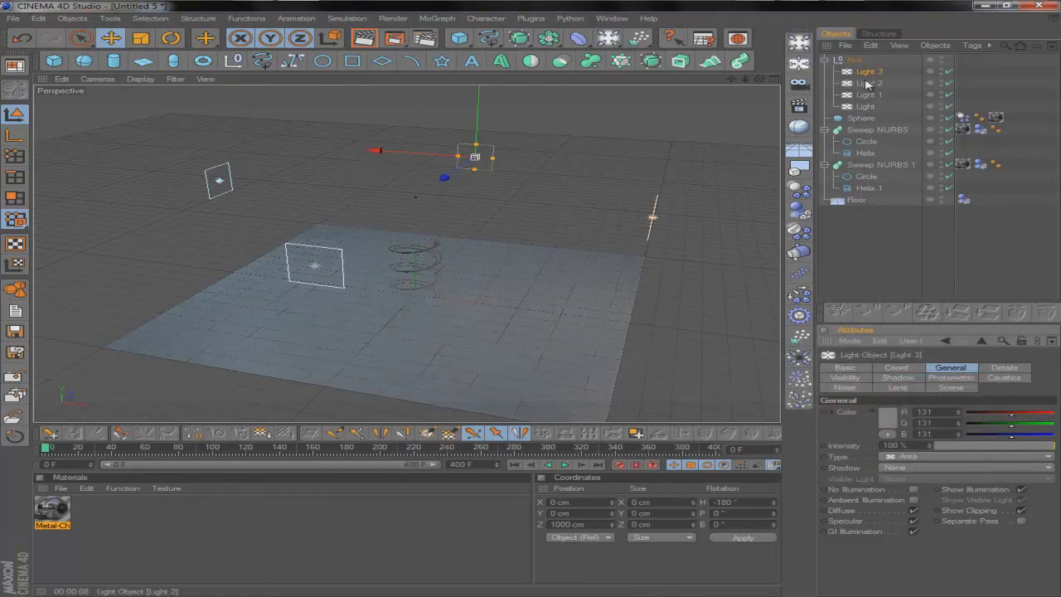
Step: Set the shadow type of all four area lights to Shadow Maps (Soft), and deselect them
left_click(864, 106, "shift")
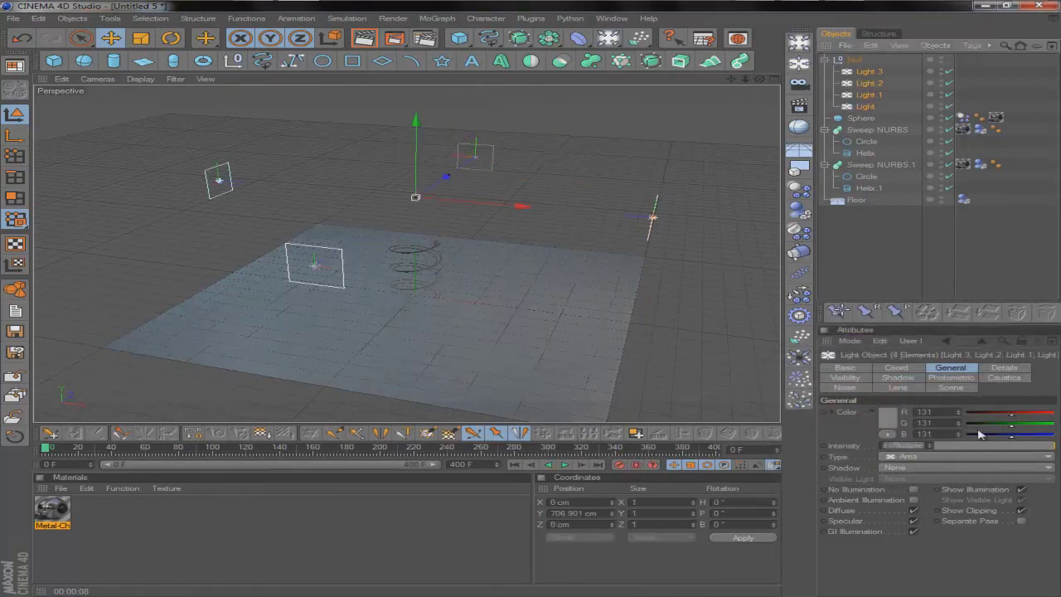
left_click(896, 471)
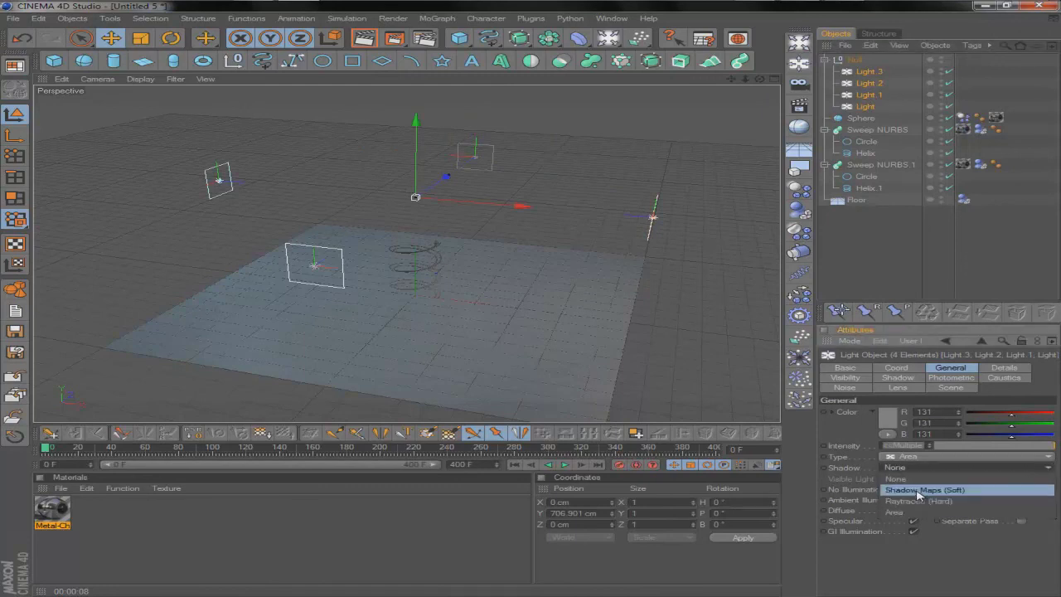
left_click(918, 494)
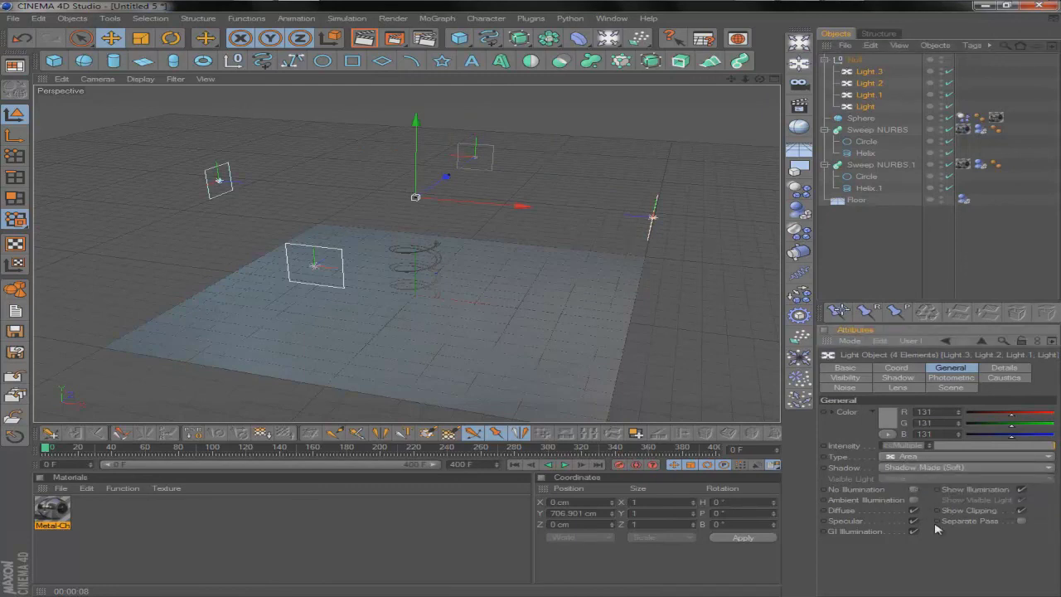
left_click(843, 268)
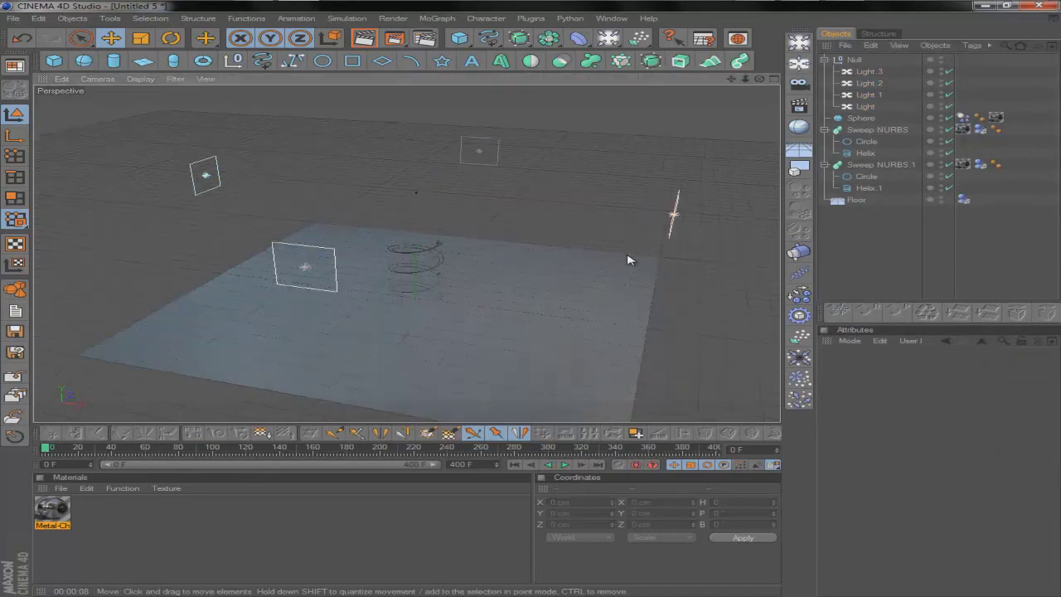
Step: Render the active view with the whole spiral track framed to check the lighting
scroll(638, 259, "up", 5)
left_click(364, 39)
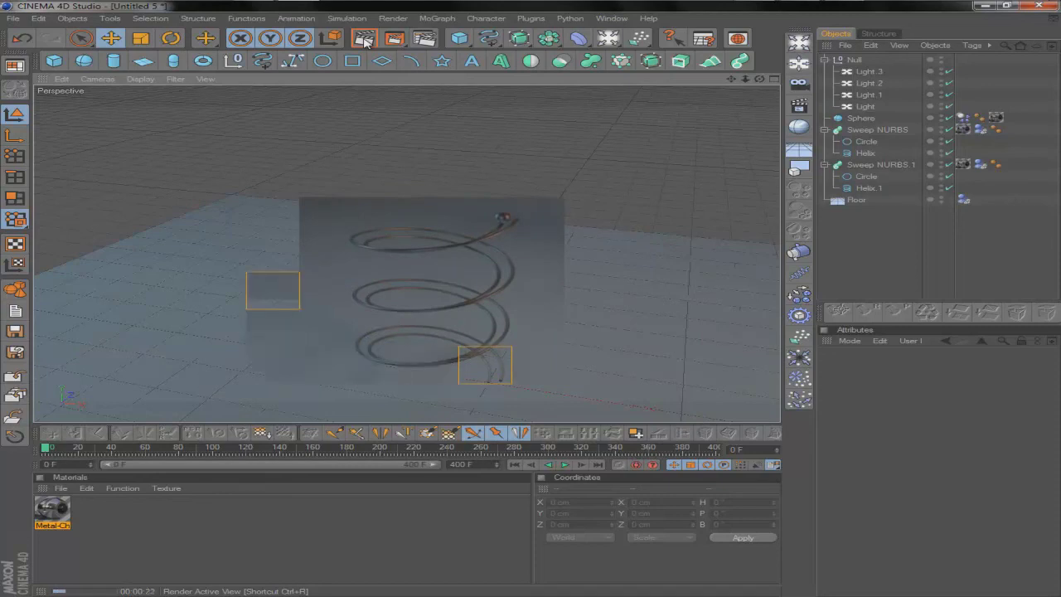
left_click(853, 5)
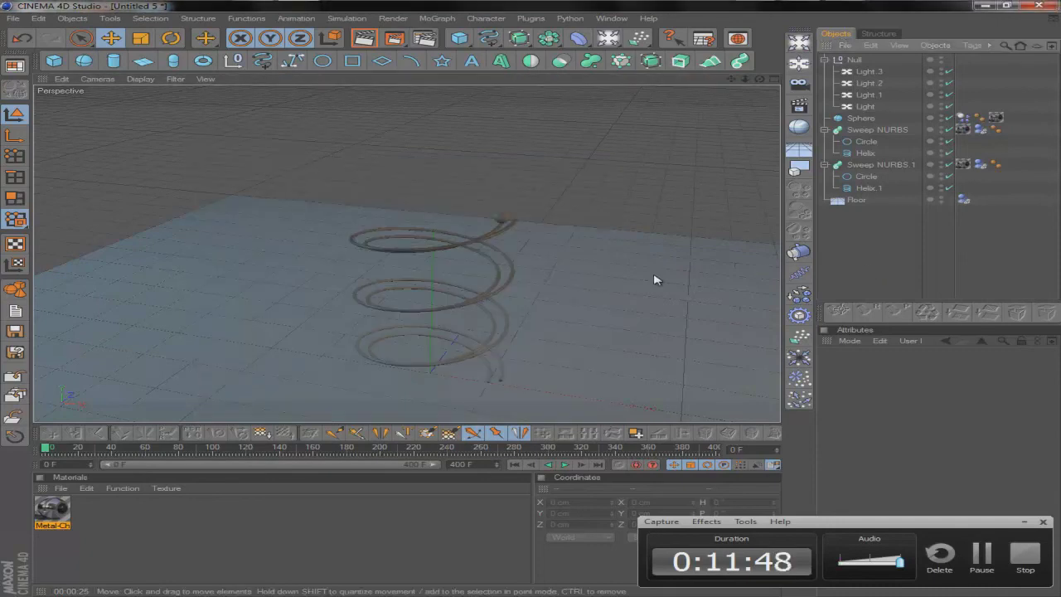
Step: Render a close-up of the sphere at the upper end of the track to check its chrome material
scroll(561, 261, "up", 6)
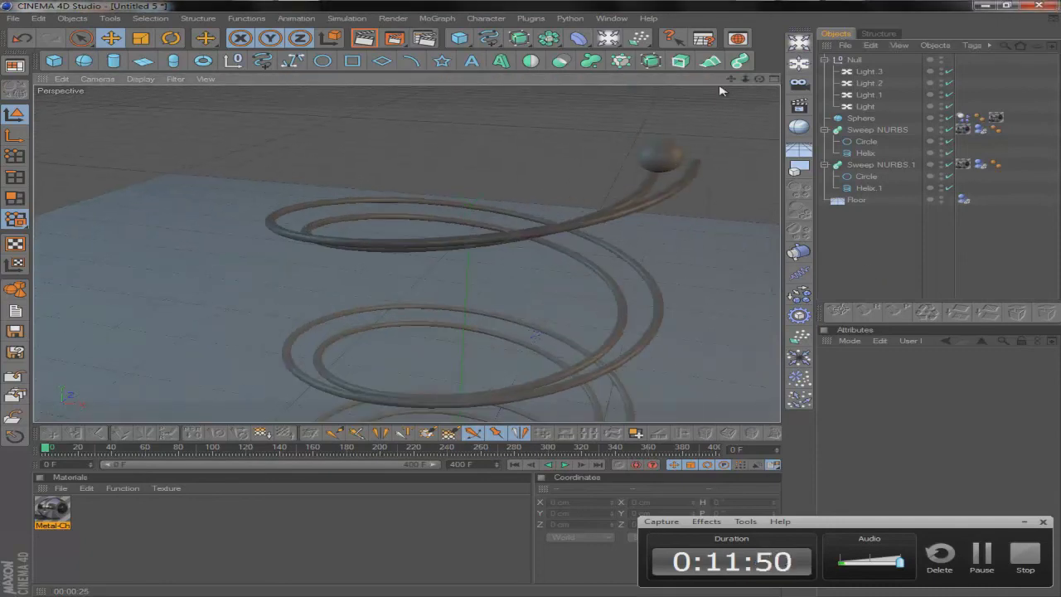
left_click_drag(731, 80, 529, 304)
left_click(366, 39)
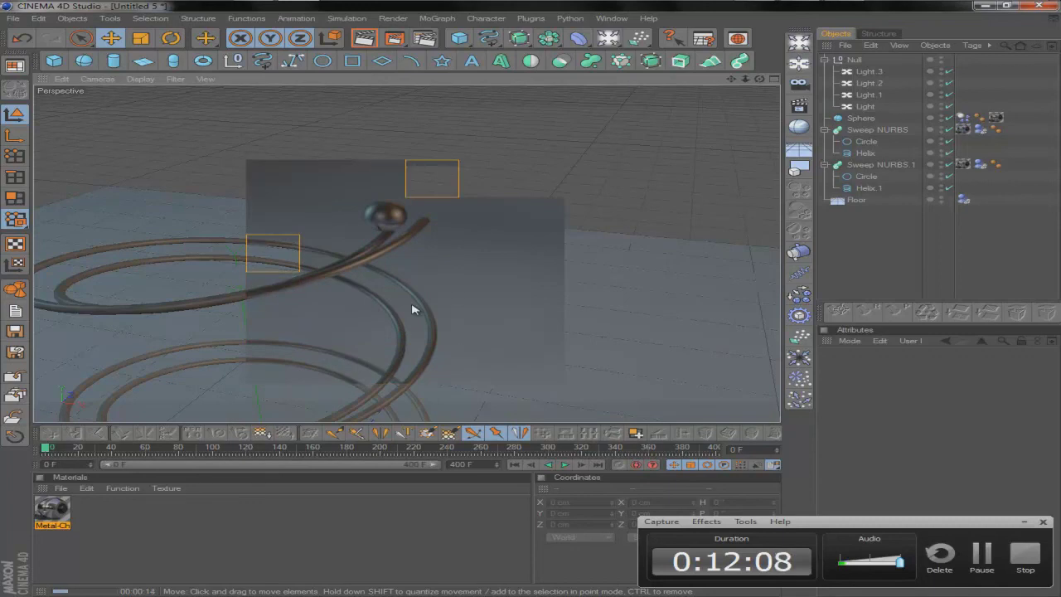
left_click(923, 242)
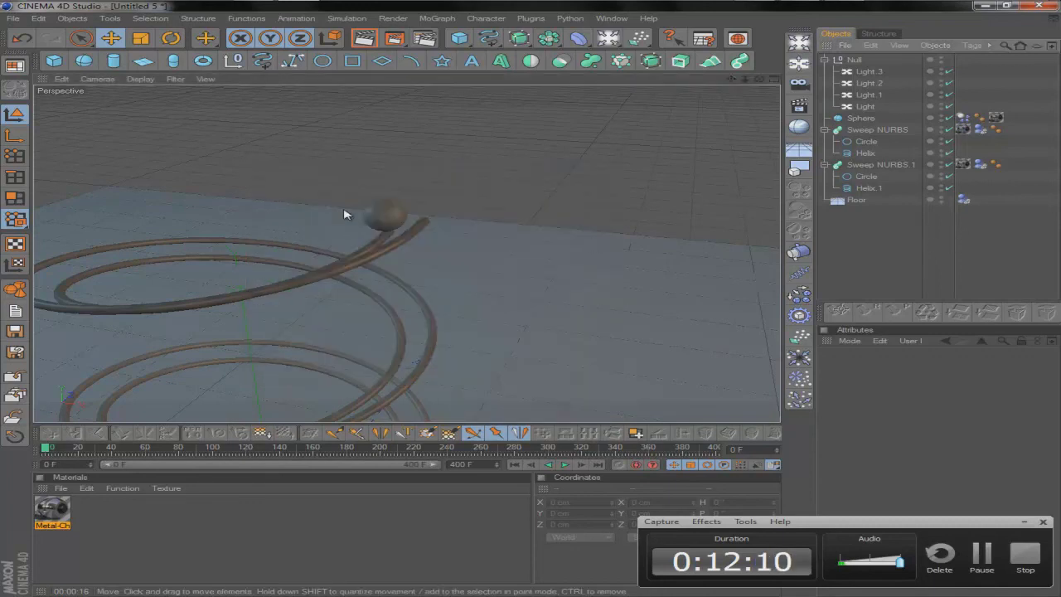
Step: Open the existing project file Spider Contest IDigital Universe from the Cinema 4D folder
left_click(14, 20)
left_click(33, 46)
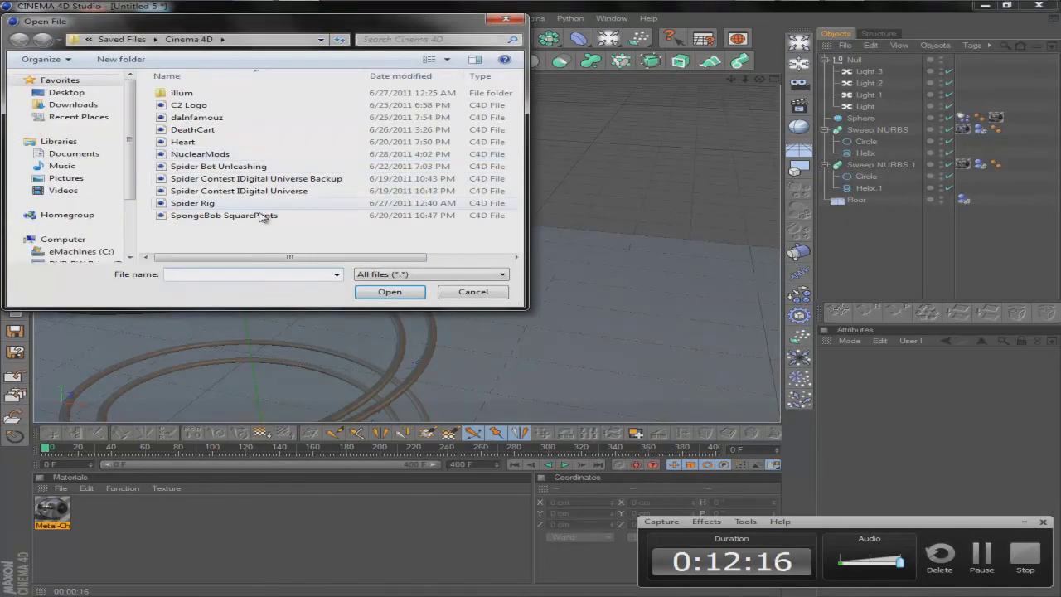
left_click(238, 191)
left_click(376, 294)
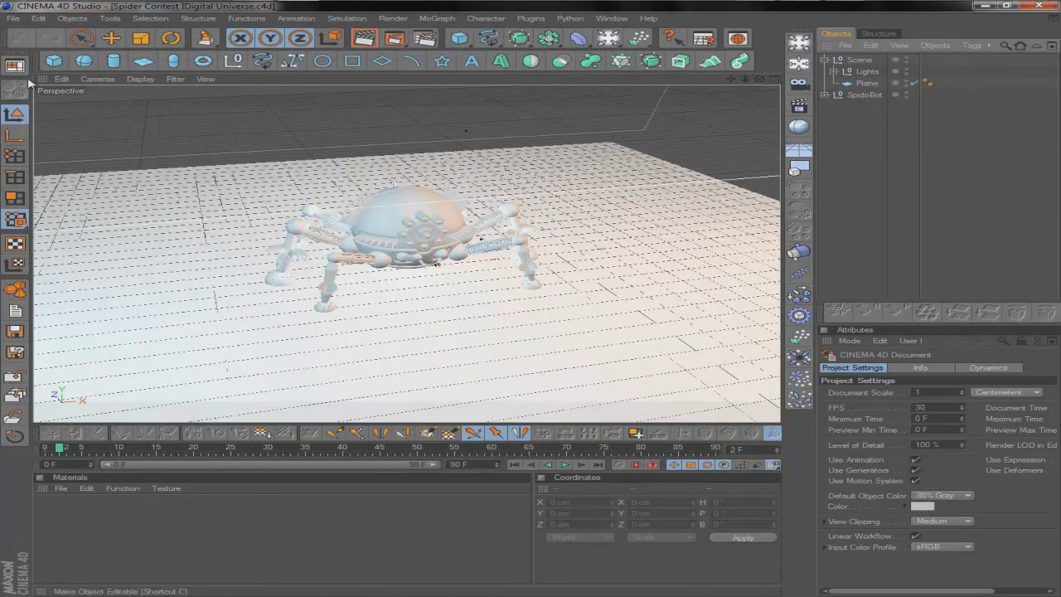
Step: Examine the spider robot model and the arrangement of area lights around its floor plane from several angles and distances
left_click(80, 38)
left_click_drag(540, 234, 506, 224, "alt")
scroll(505, 223, "down", 6)
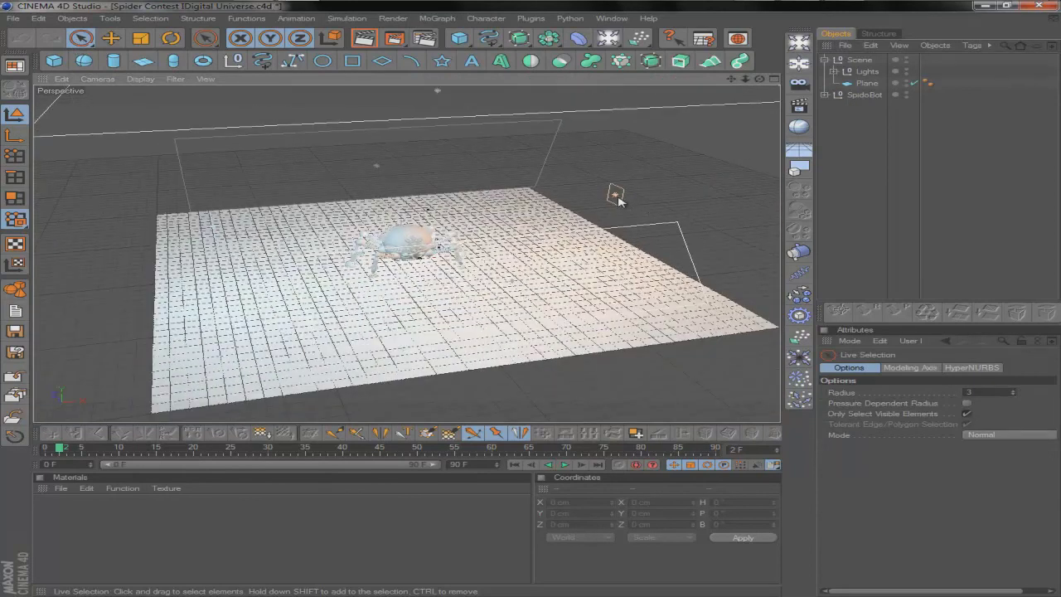
scroll(574, 203, "down", 3)
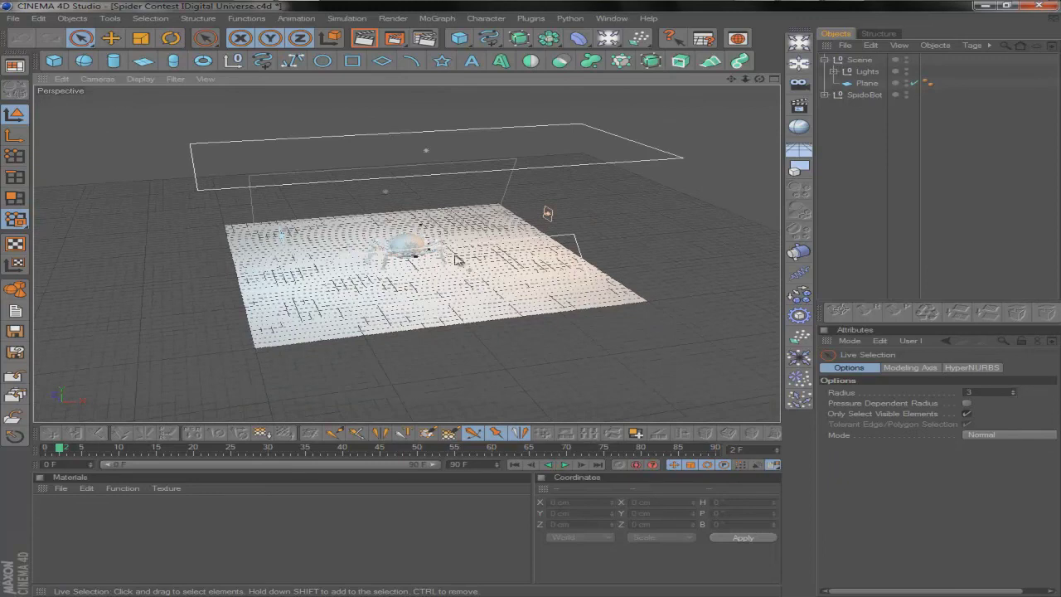
scroll(485, 224, "up", 10)
scroll(391, 126, "up", 2)
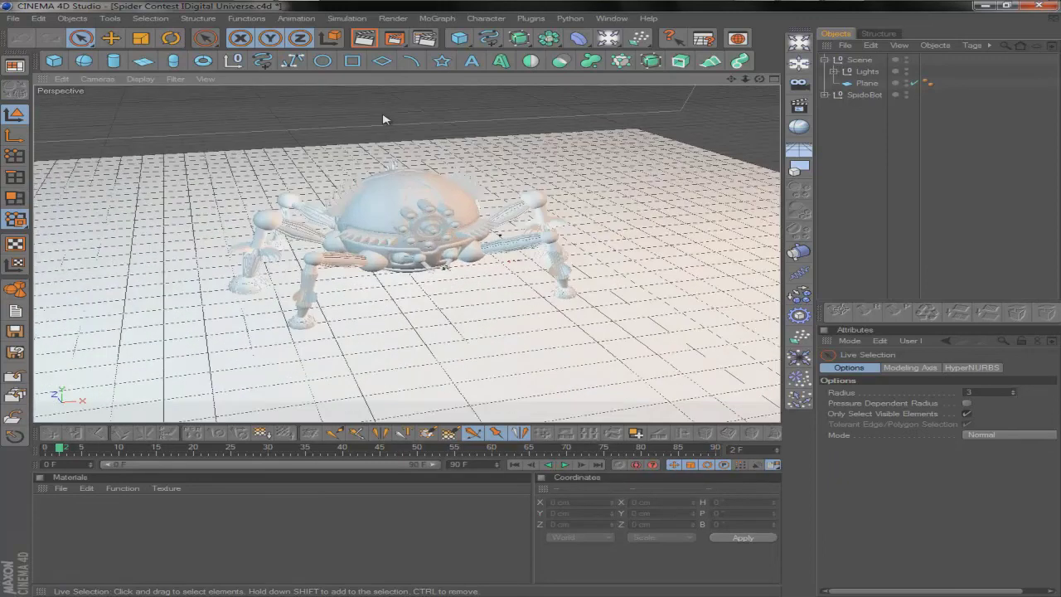
left_click_drag(539, 308, 717, 146, "alt")
left_click_drag(764, 92, 533, 301, "alt")
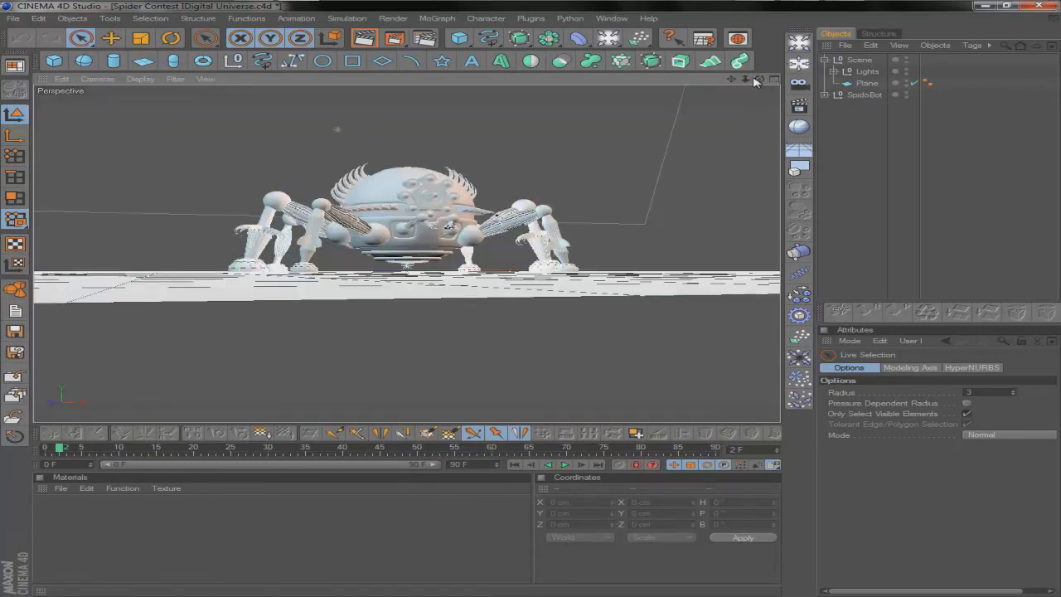
left_click_drag(511, 251, 516, 111, "alt")
Step: Switch back to the open project Untitled 5 and view the whole spiral track
mouse_move(682, 4)
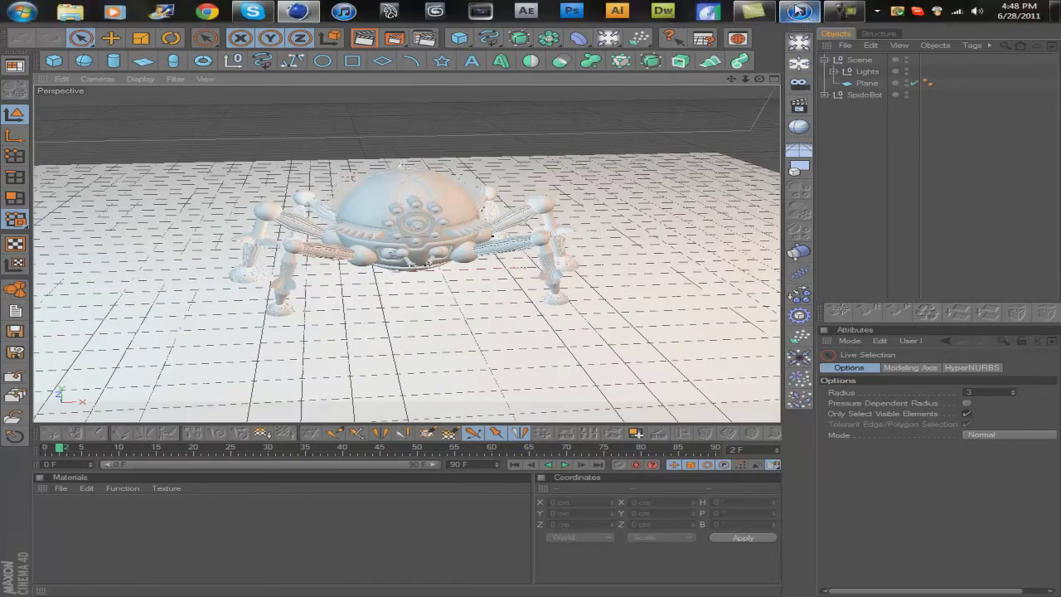
left_click(614, 18)
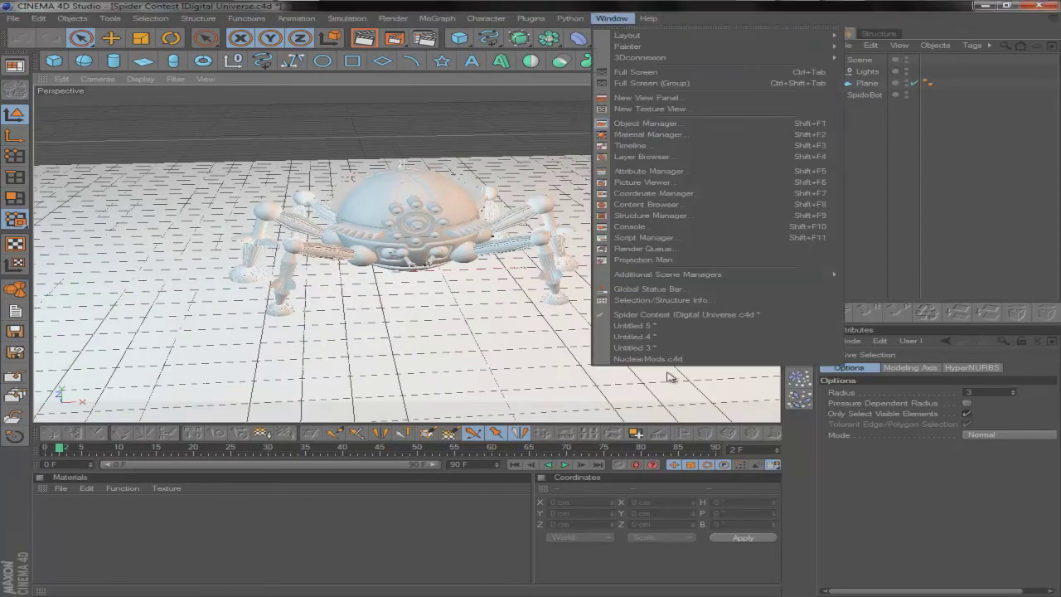
left_click(654, 326)
scroll(269, 269, "down", 10)
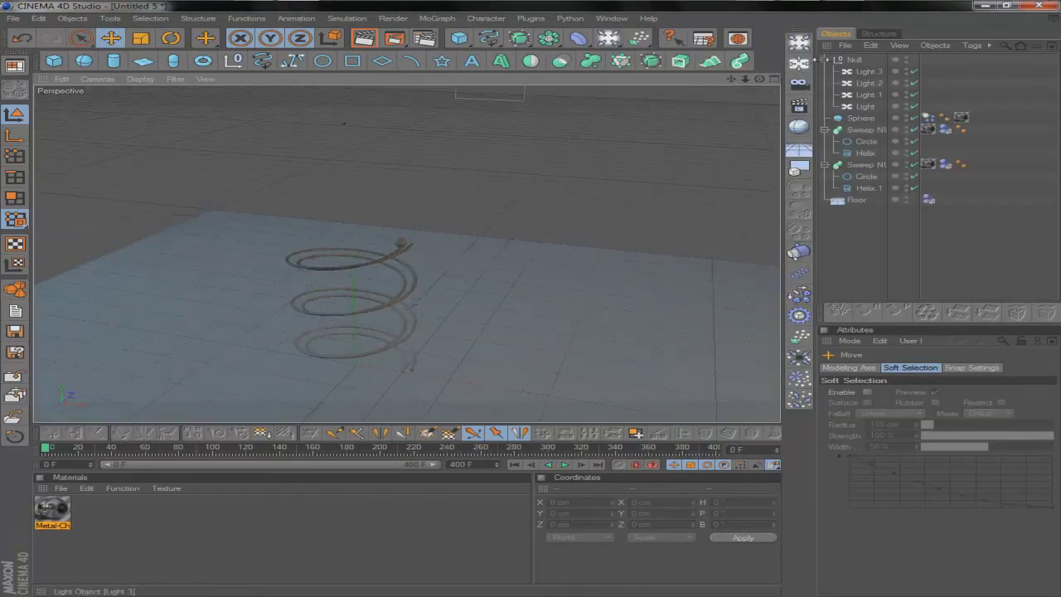
mouse_move(826, 6)
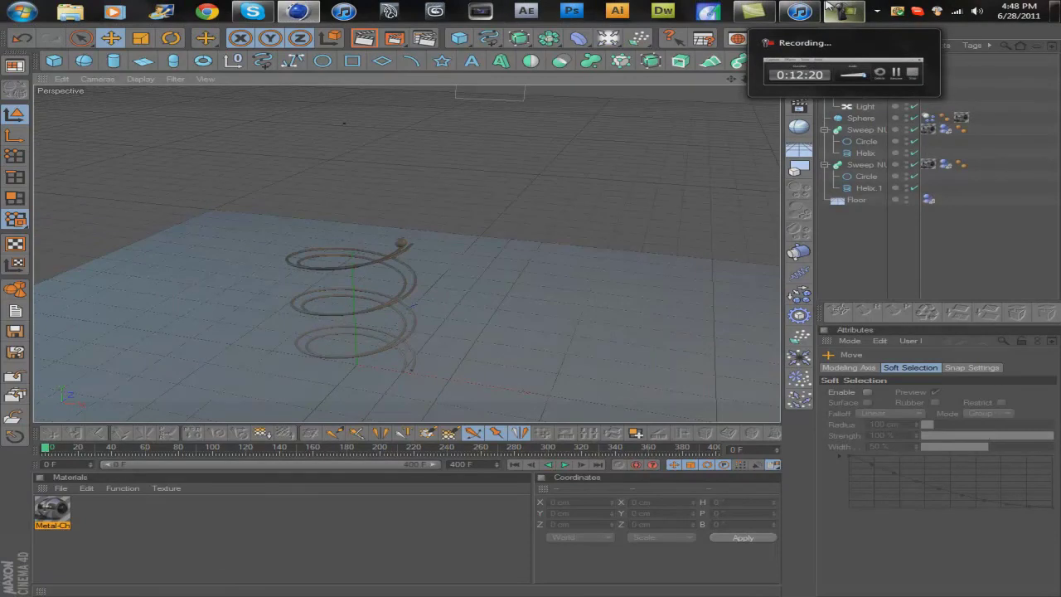
left_click(839, 10)
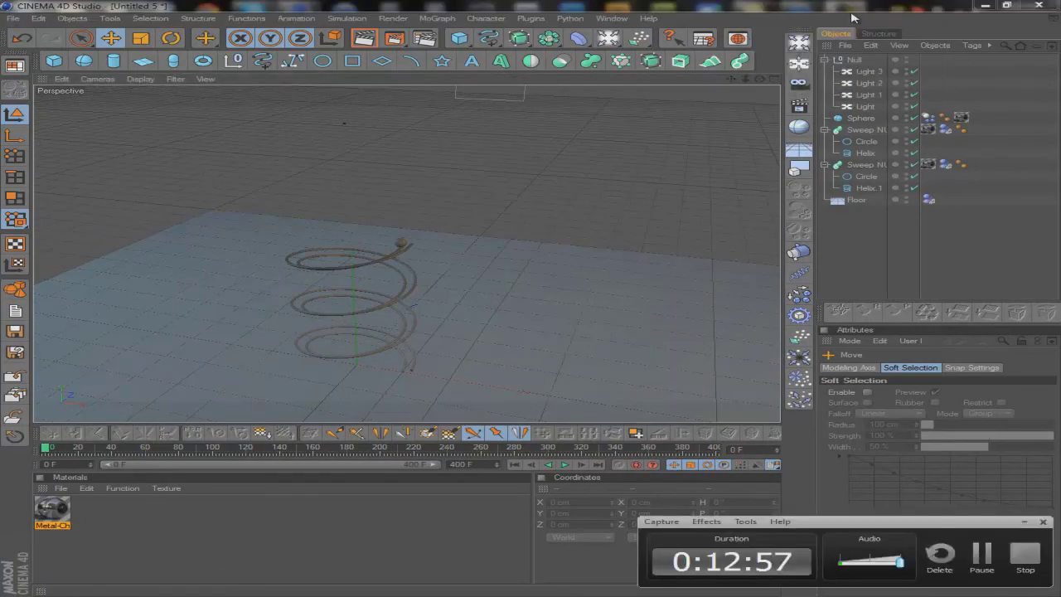